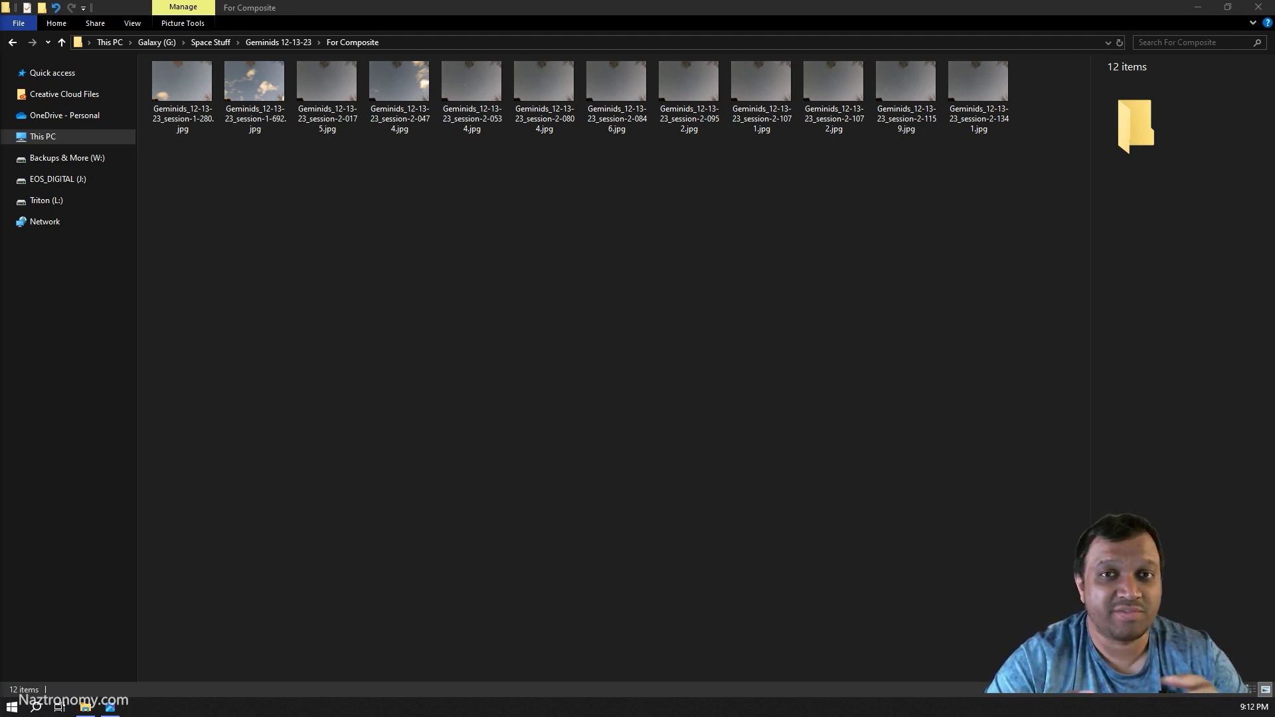
{"action": "left_click", "coordinate": [450, 194]}
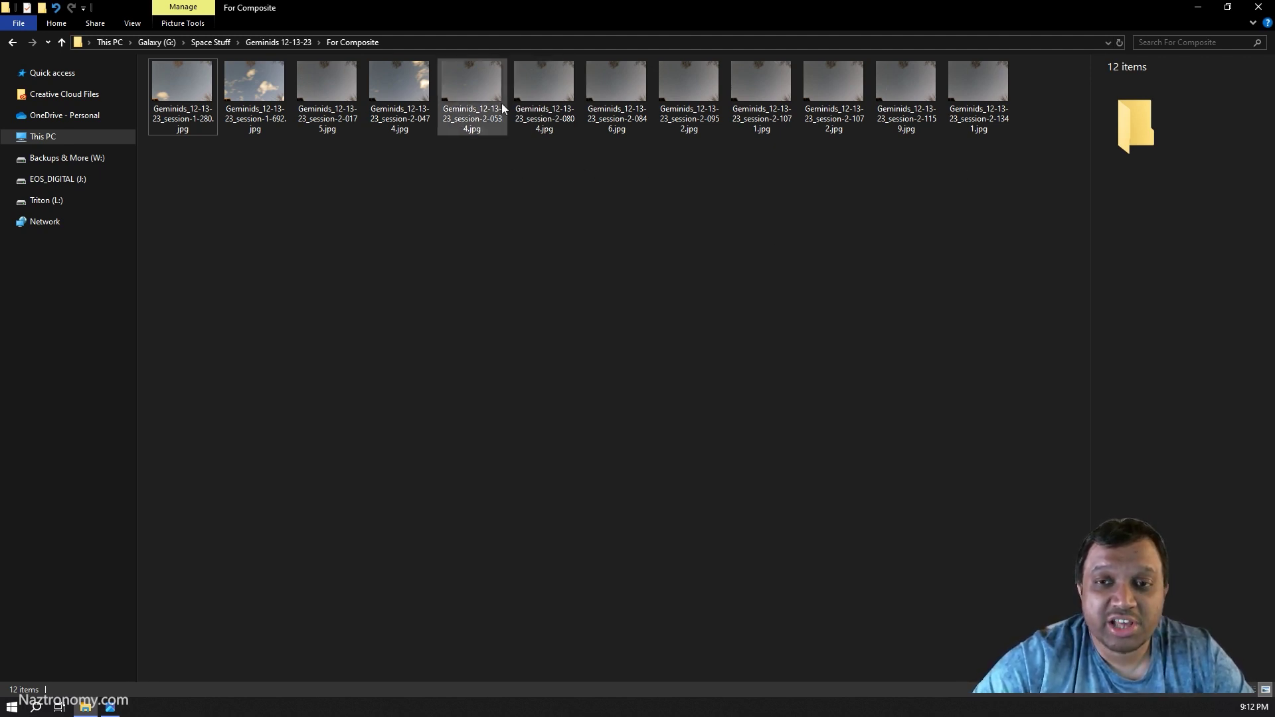
{"action": "left_click_drag", "start_coordinate": [1025, 173], "coordinate": [188, 100]}
{"action": "left_click", "coordinate": [243, 215]}
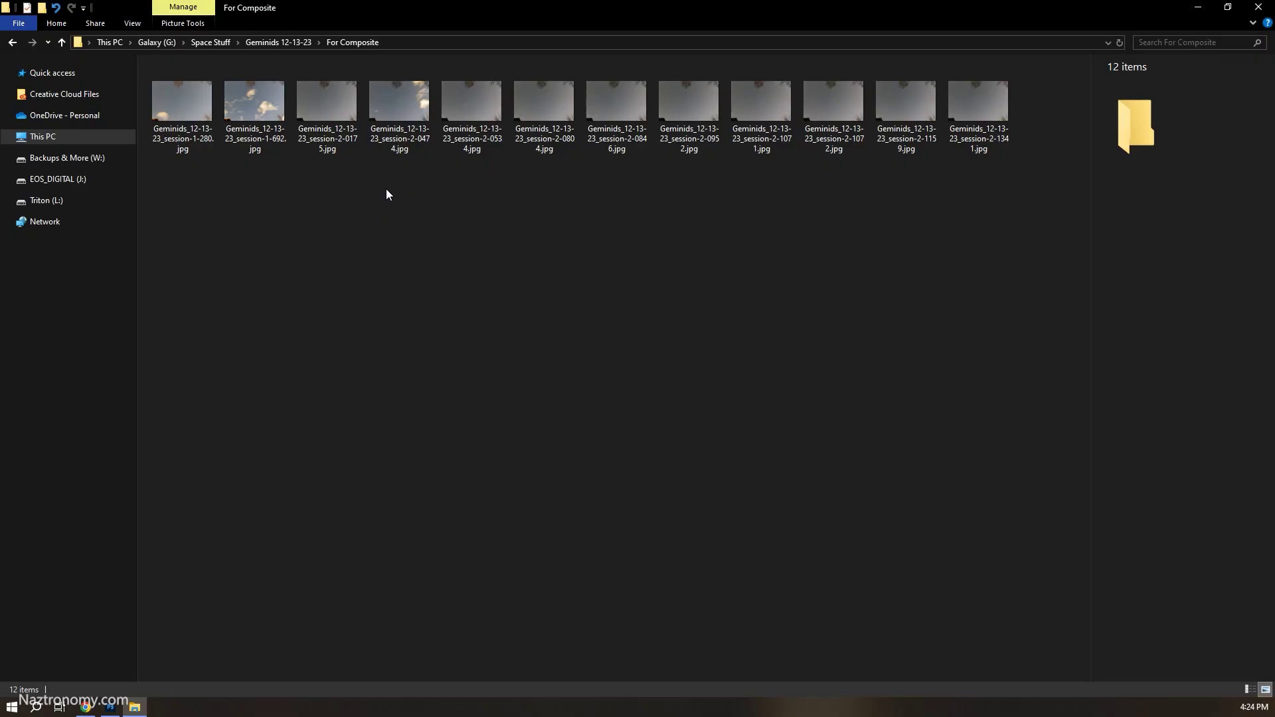
{"action": "left_click_drag", "start_coordinate": [999, 165], "coordinate": [199, 95]}
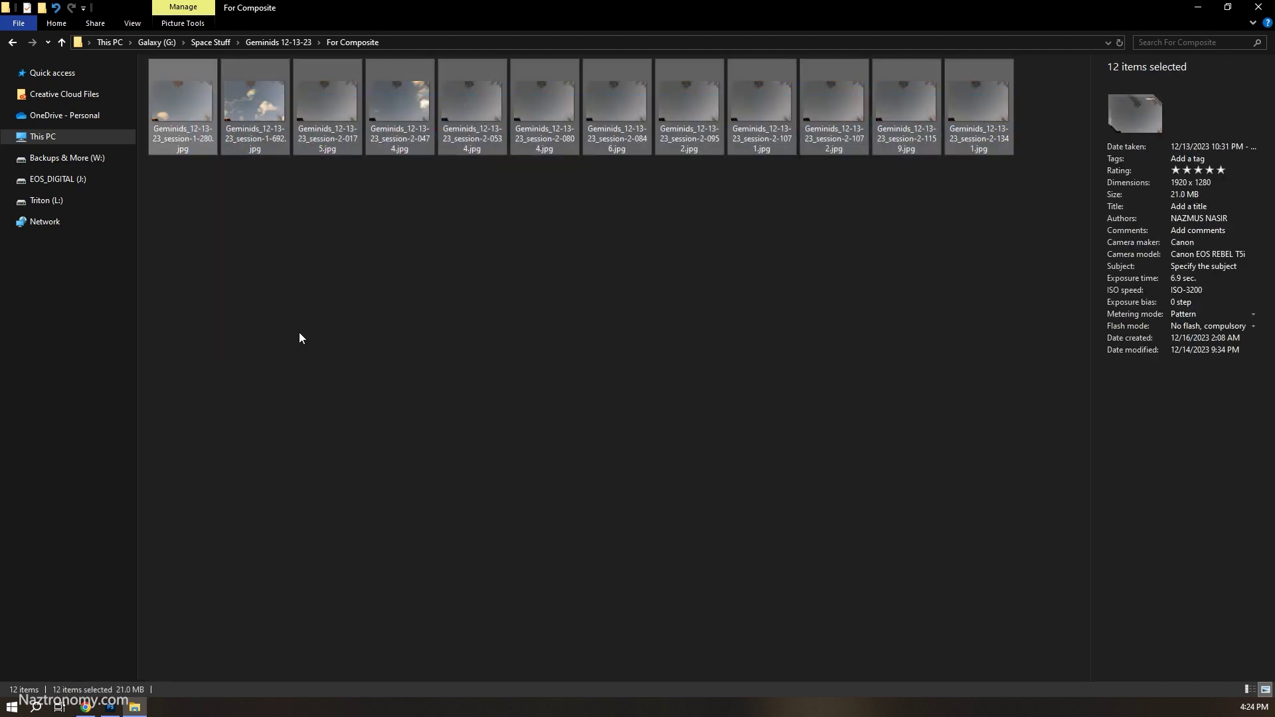
{"action": "left_click", "coordinate": [300, 338]}
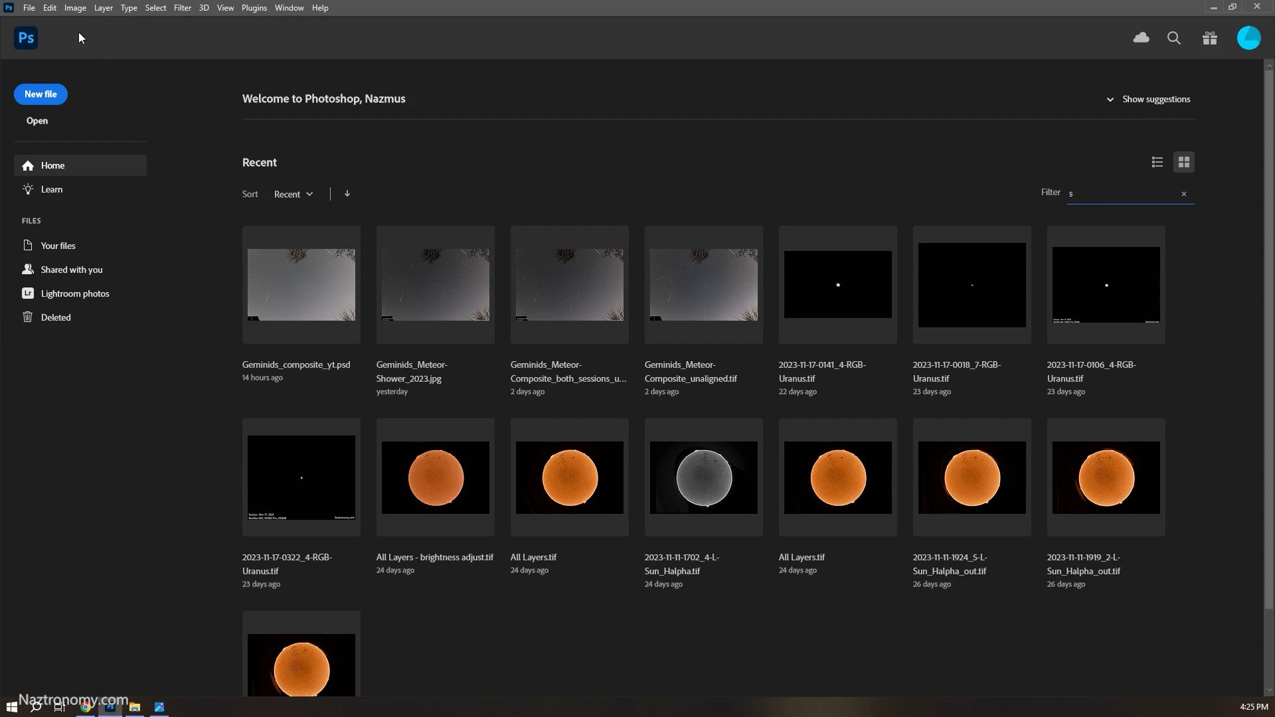
Step: Start the Load Files into Stack script in Photoshop with individual files as the source
{"action": "left_click", "coordinate": [29, 12]}
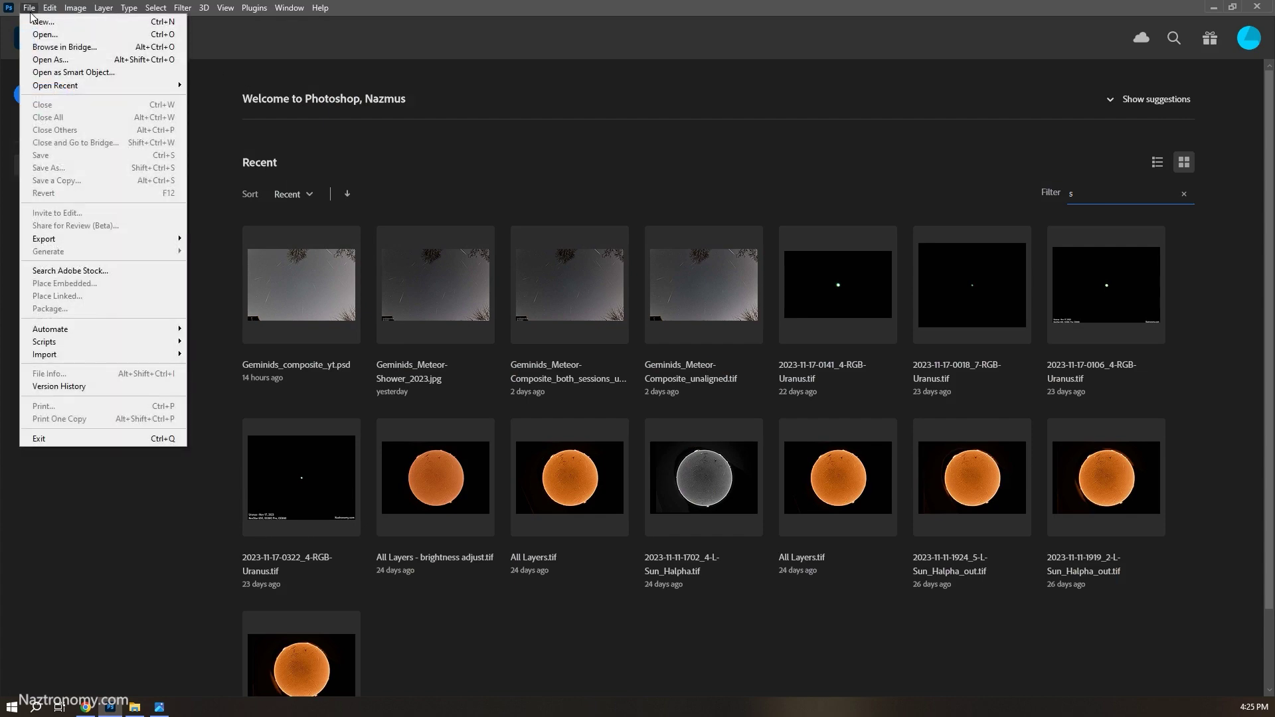
{"action": "mouse_move", "coordinate": [50, 8]}
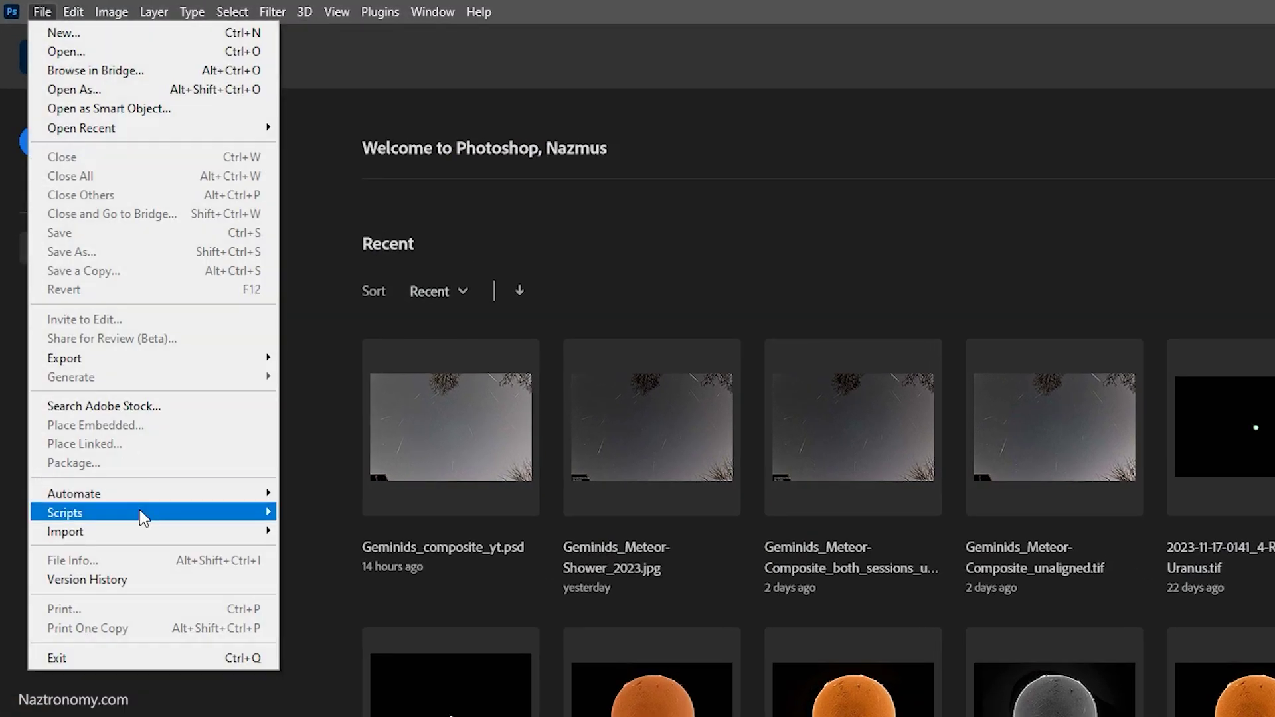
{"action": "mouse_move", "coordinate": [266, 512]}
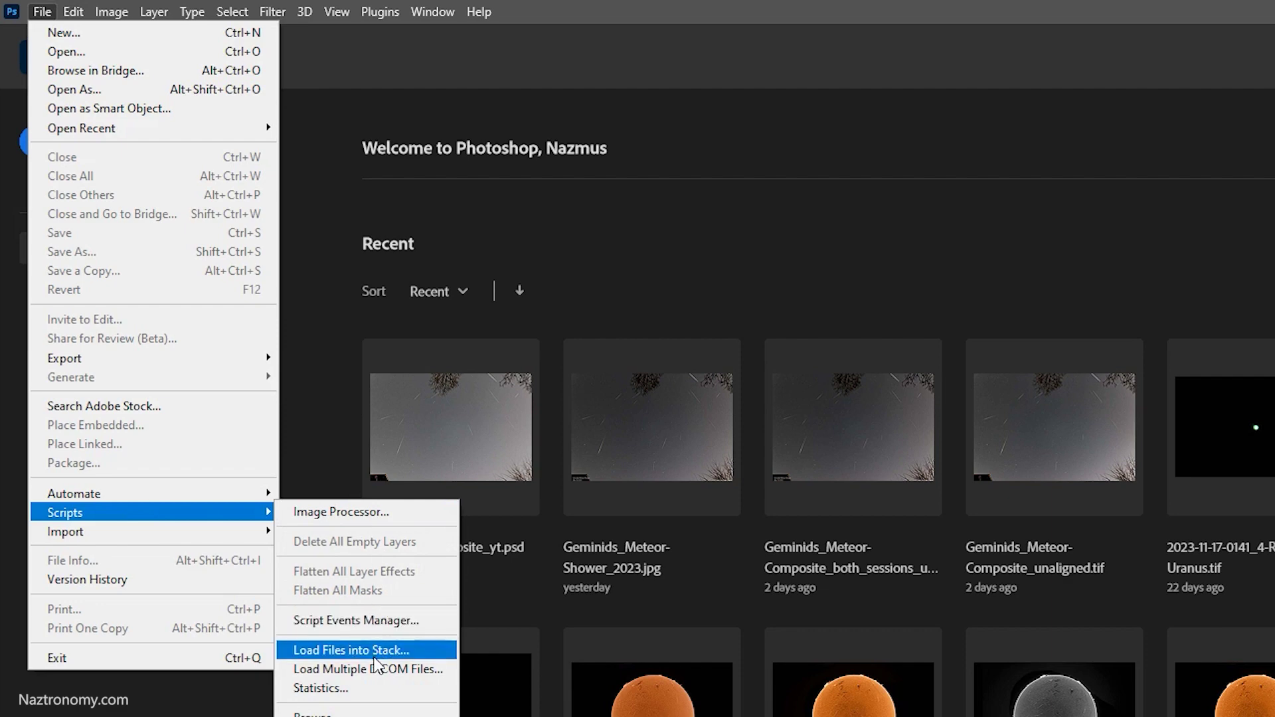
{"action": "left_click", "coordinate": [375, 651]}
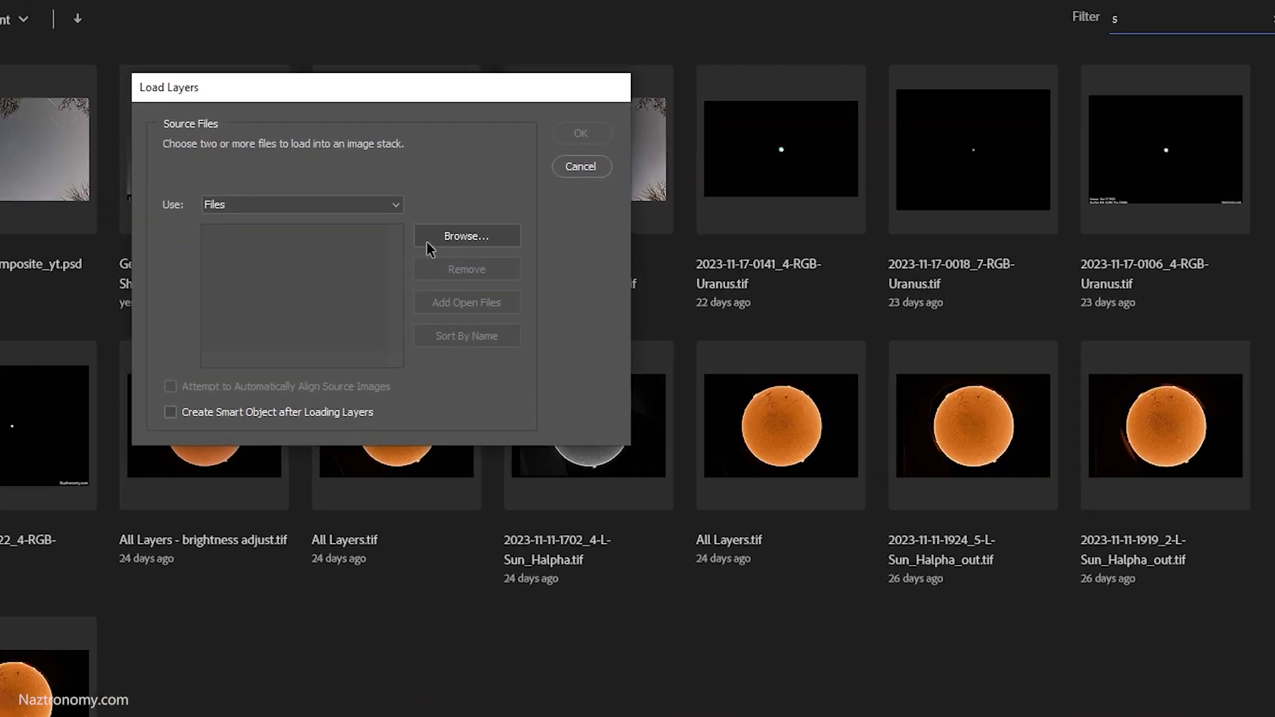
{"action": "left_click", "coordinate": [296, 206]}
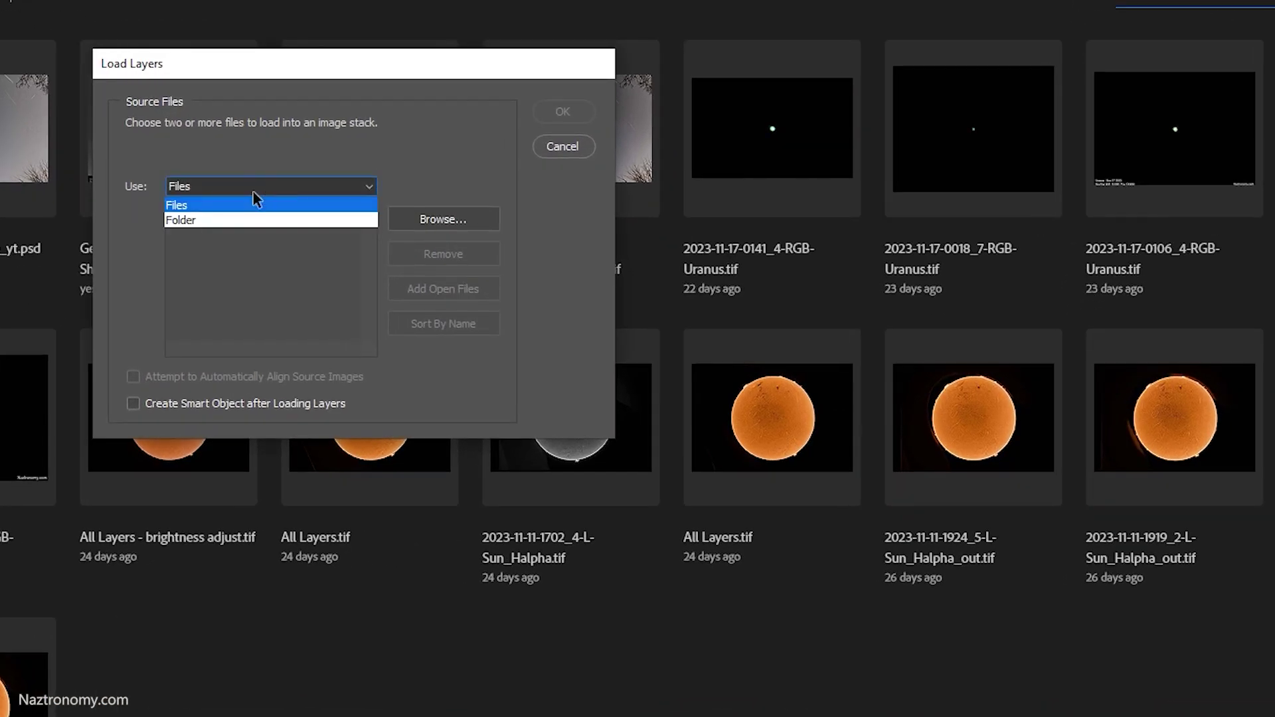
{"action": "left_click", "coordinate": [429, 162]}
Step: Add all twelve Geminids JPG images from the For Composite folder and load them as layers of one document
{"action": "left_click", "coordinate": [442, 219]}
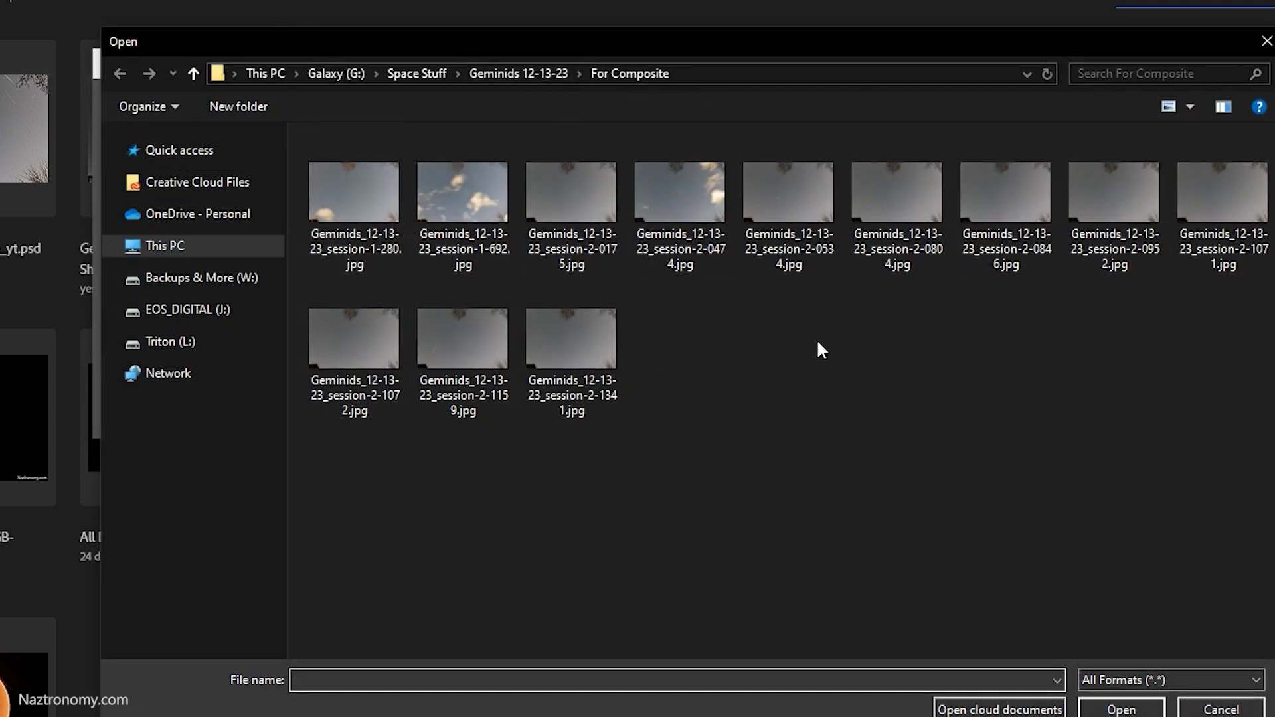
{"action": "left_click", "coordinate": [372, 189]}
{"action": "key", "text": "ctrl+a"}
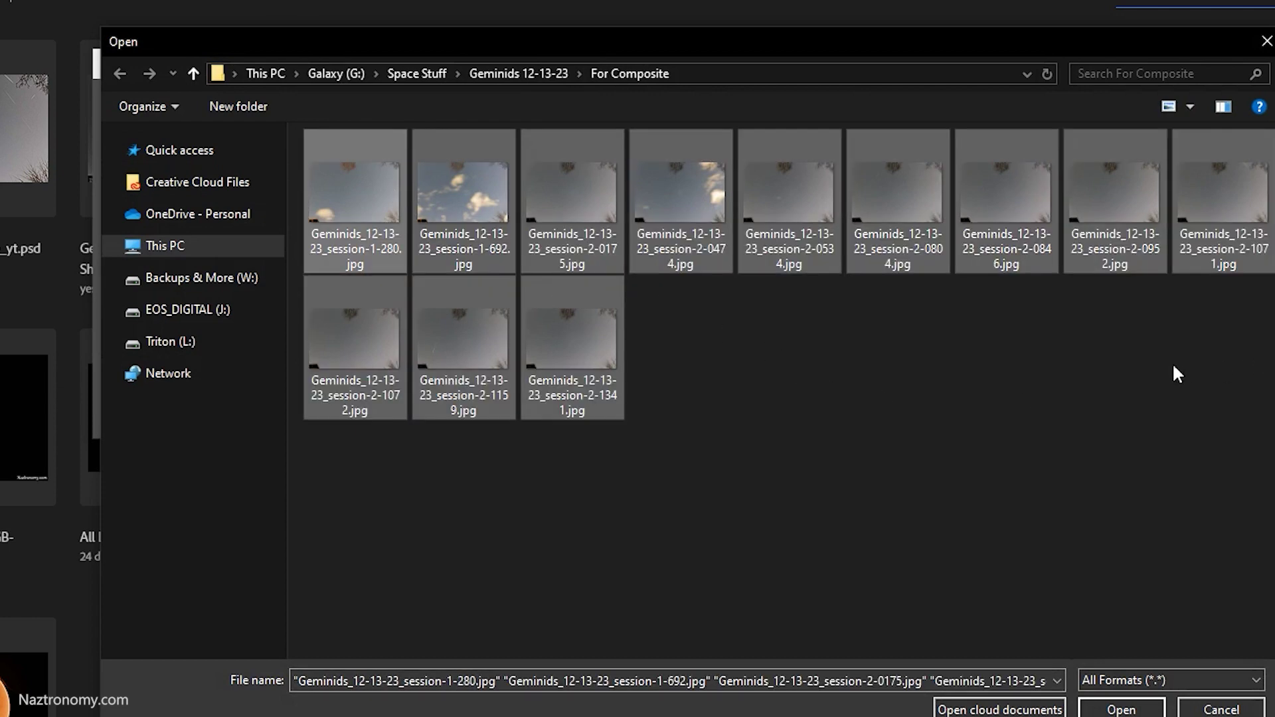
{"action": "left_click", "coordinate": [1121, 709]}
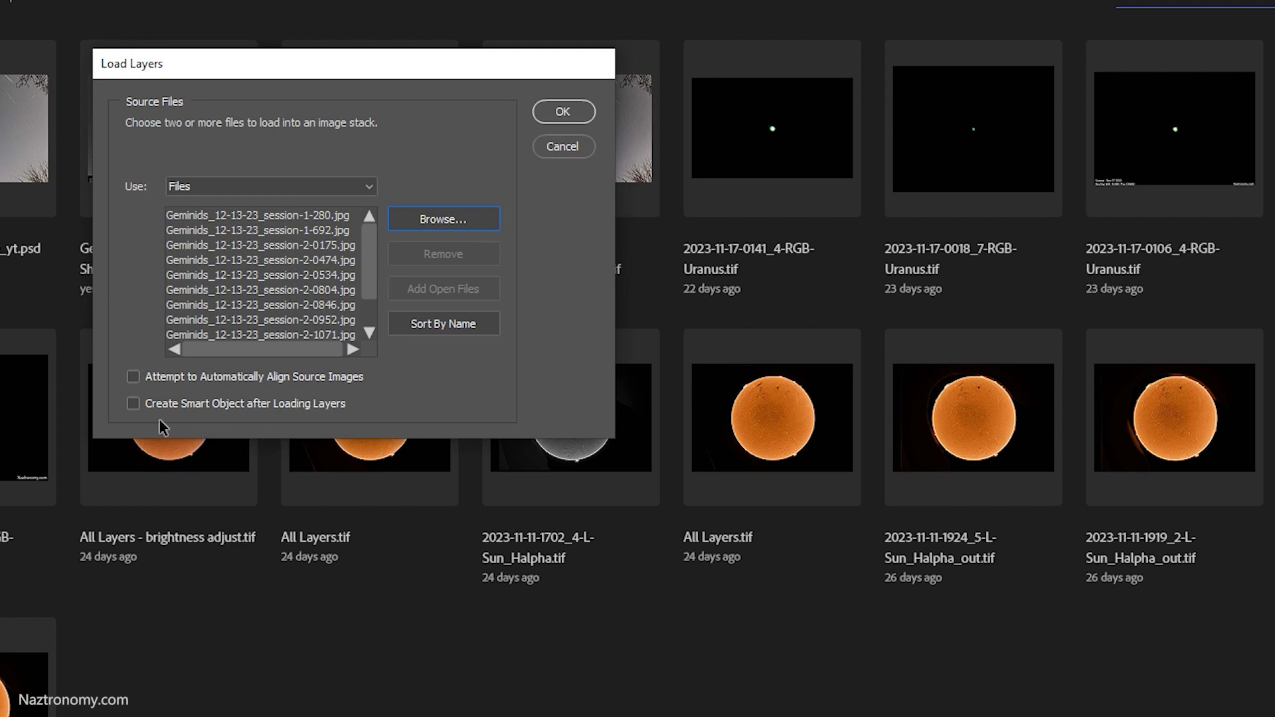
{"action": "left_click", "coordinate": [565, 114]}
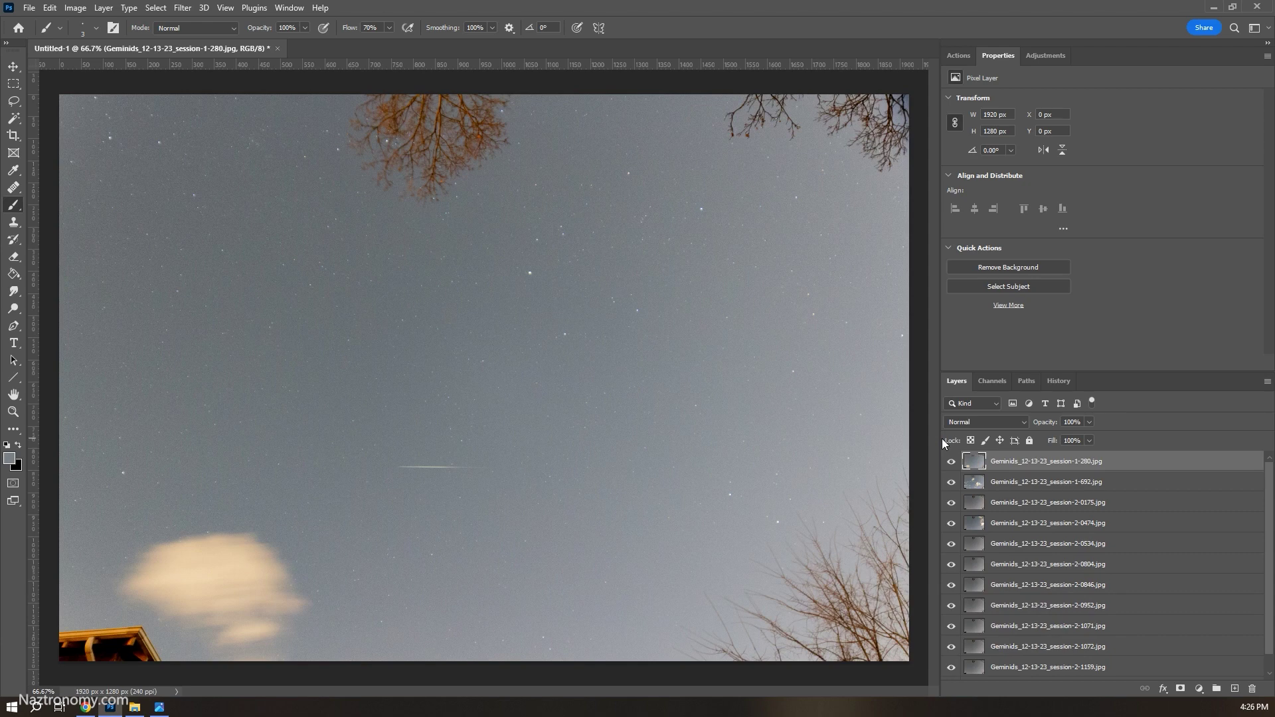
Step: Hide the layers one by one, from session-1-280 down through session-2-1072, to review the meteor in each frame
{"action": "scroll", "coordinate": [1036, 504], "scroll_direction": "down", "scroll_amount": 1}
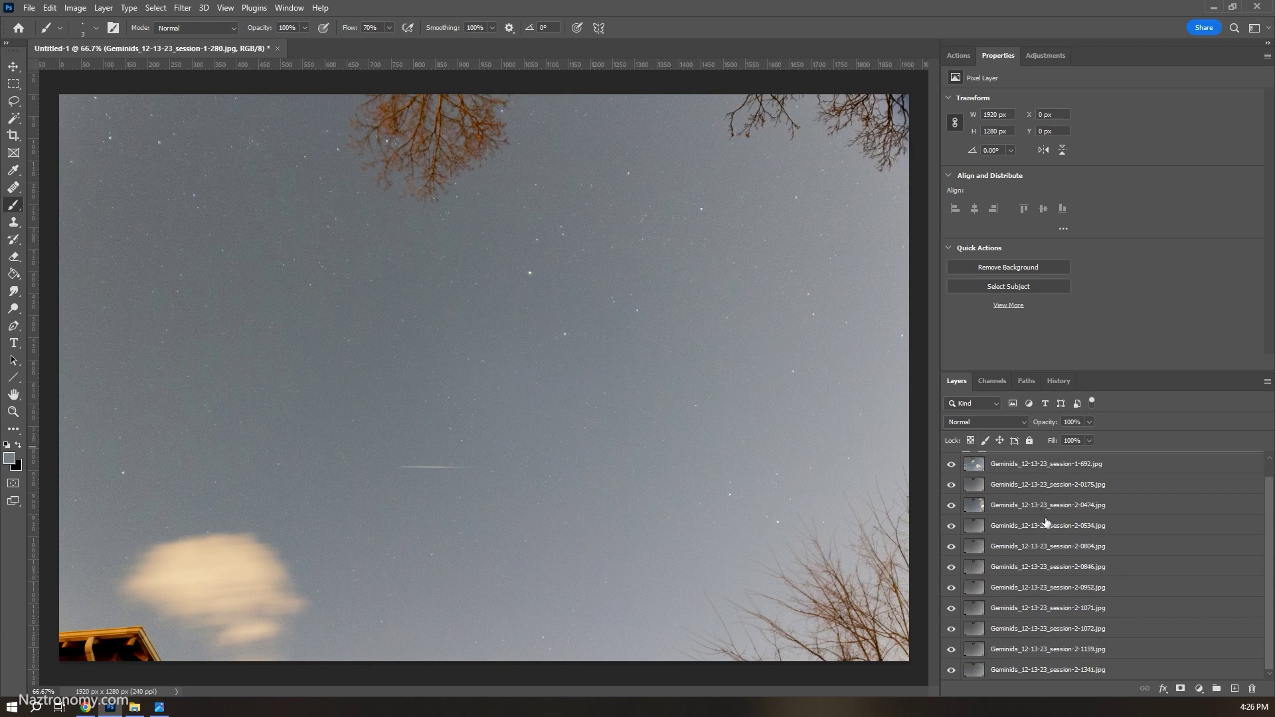
{"action": "scroll", "coordinate": [1201, 578], "scroll_direction": "up", "scroll_amount": 1}
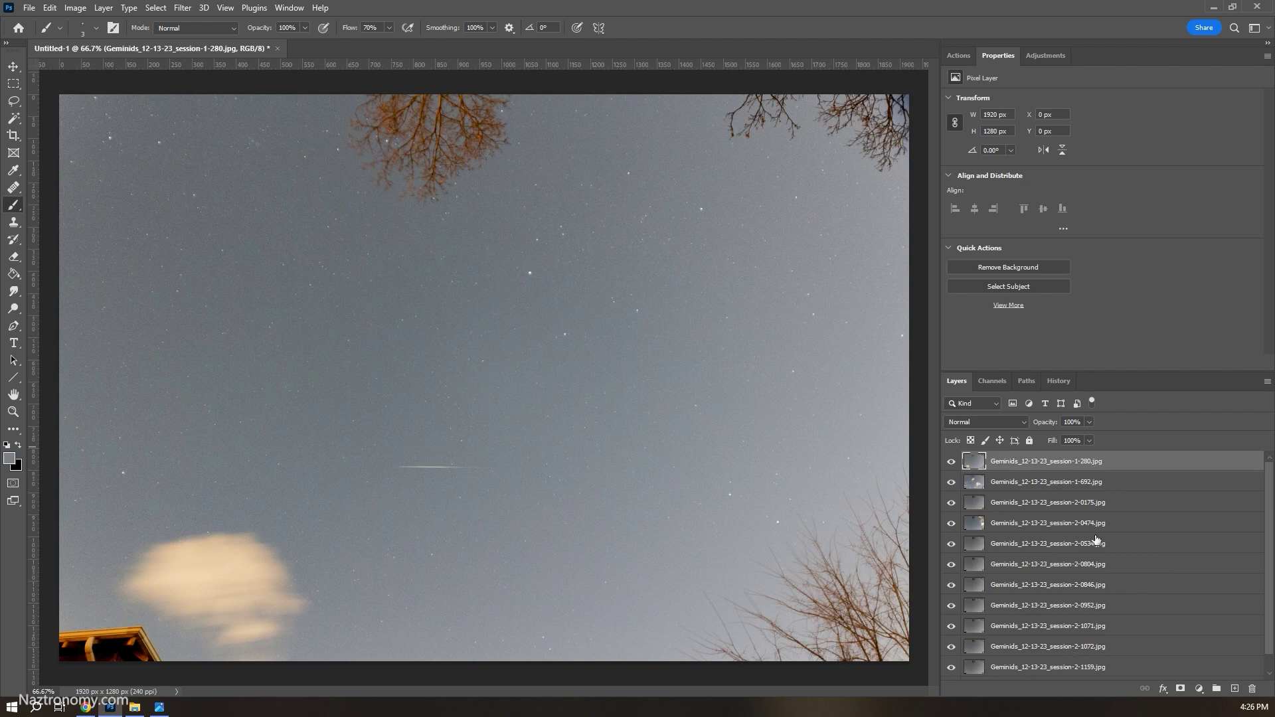
{"action": "left_click", "coordinate": [1015, 480]}
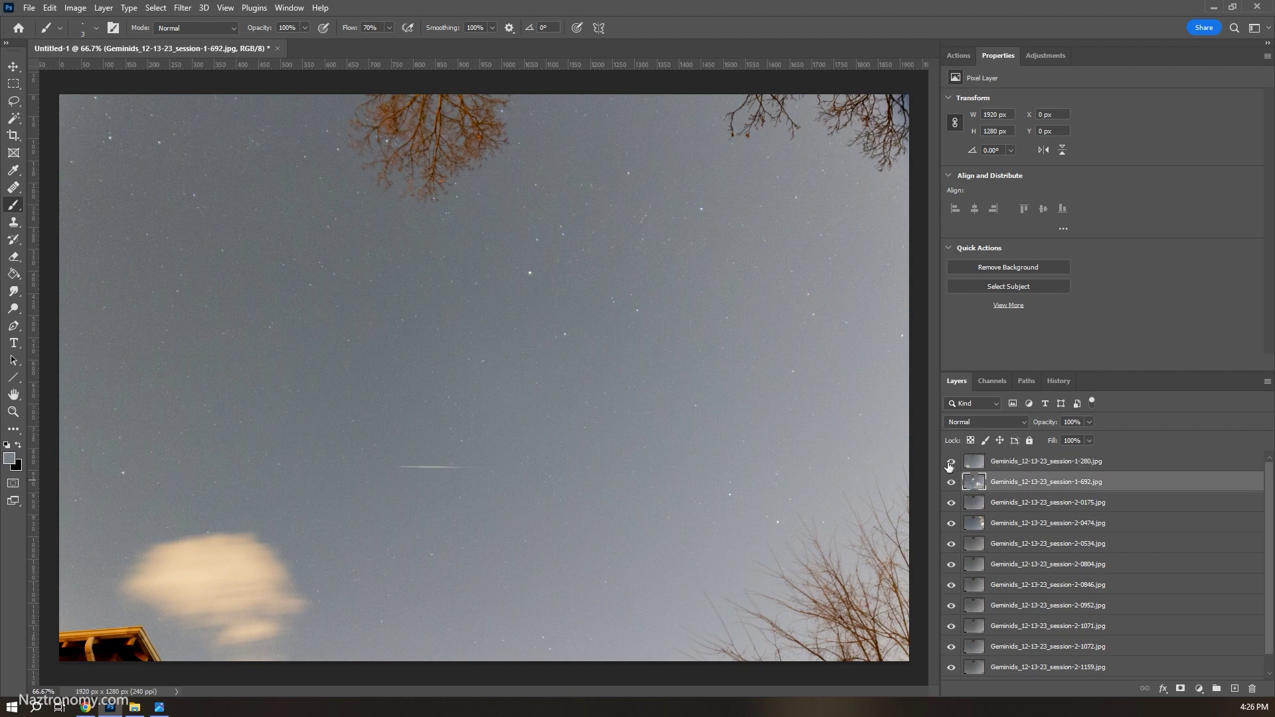
{"action": "left_click", "coordinate": [951, 461]}
{"action": "left_click", "coordinate": [951, 481]}
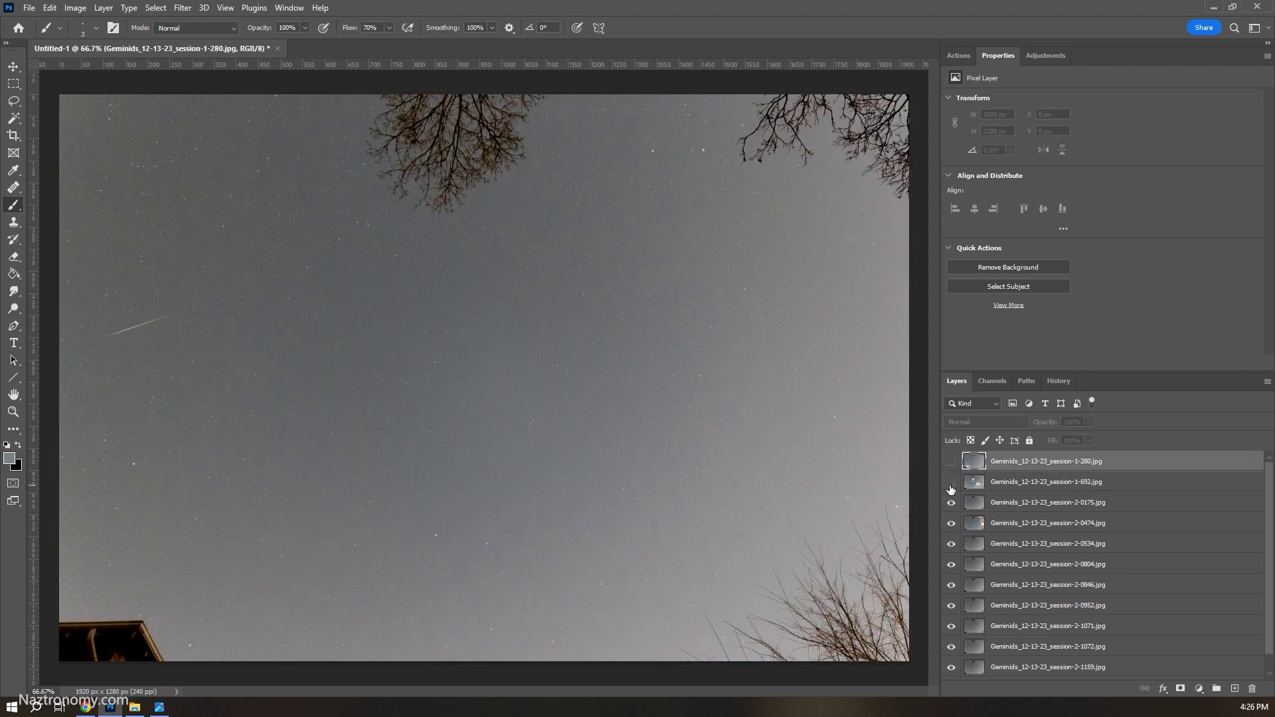
{"action": "left_click", "coordinate": [951, 503]}
{"action": "left_click", "coordinate": [951, 522]}
{"action": "scroll", "coordinate": [971, 516], "scroll_direction": "down", "scroll_amount": 1}
{"action": "left_click", "coordinate": [951, 526]}
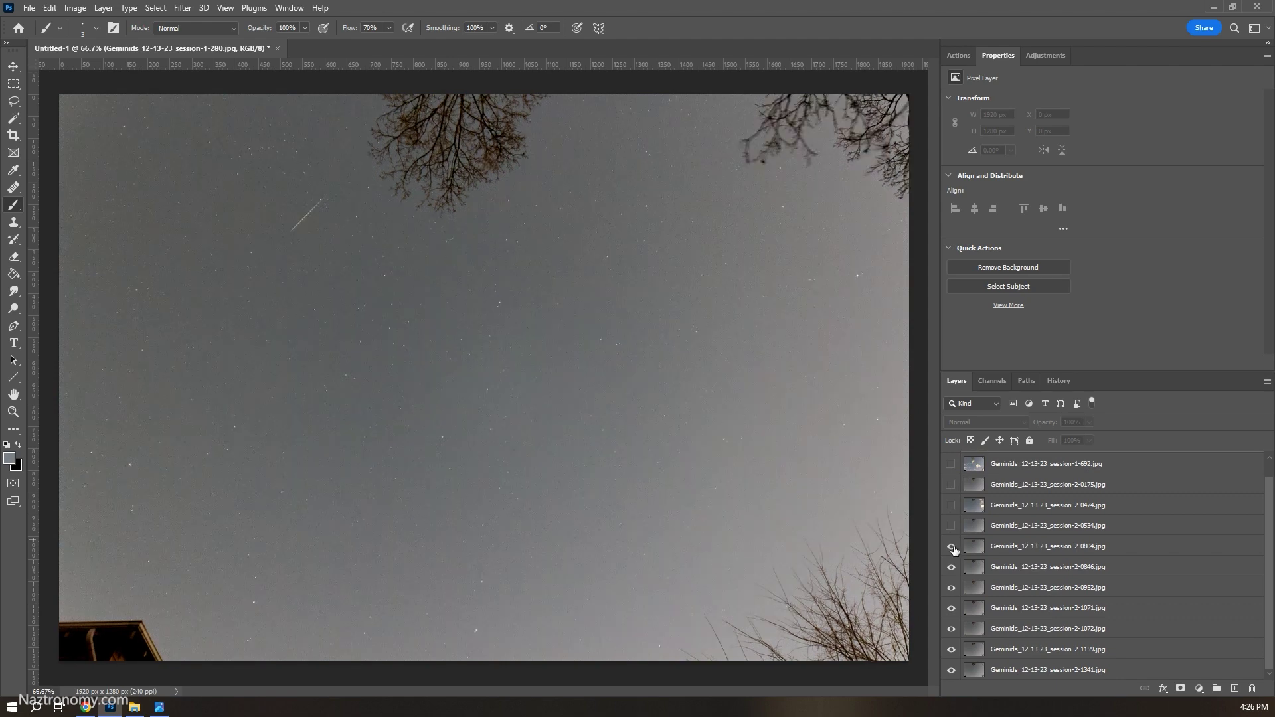
{"action": "left_click", "coordinate": [951, 546]}
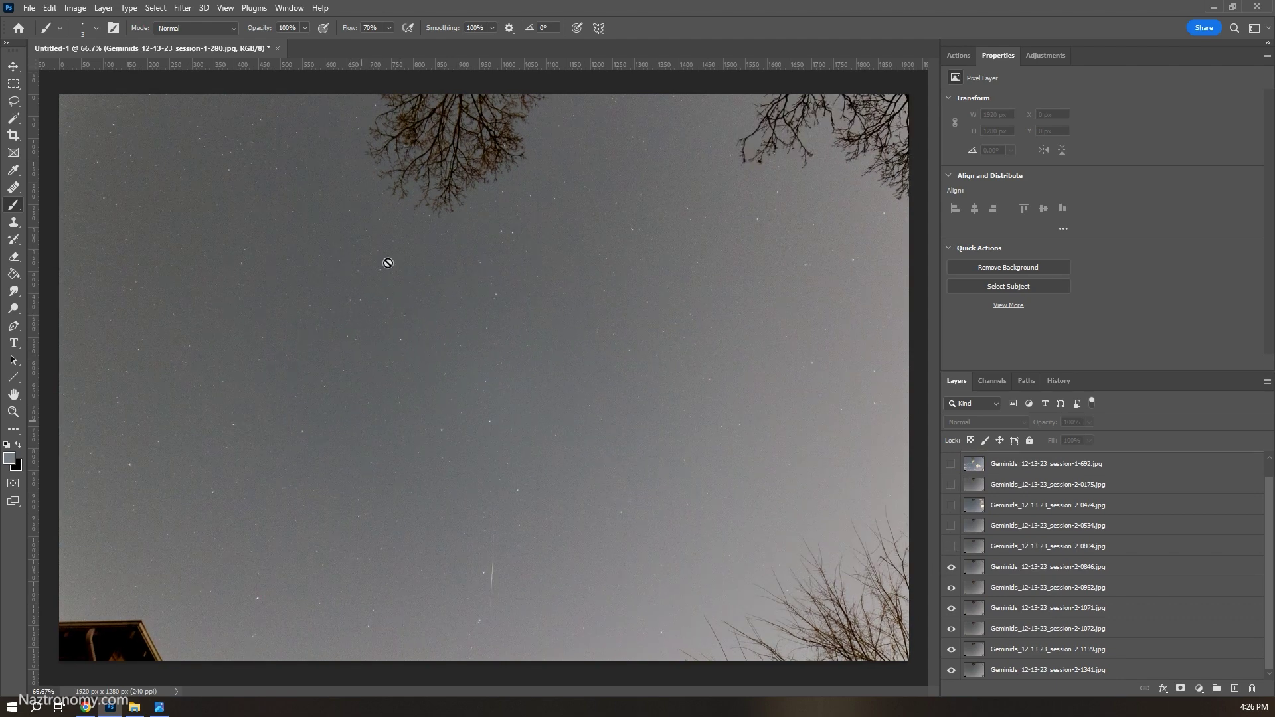
{"action": "left_click", "coordinate": [951, 566]}
{"action": "left_click", "coordinate": [952, 587]}
{"action": "left_click", "coordinate": [951, 609]}
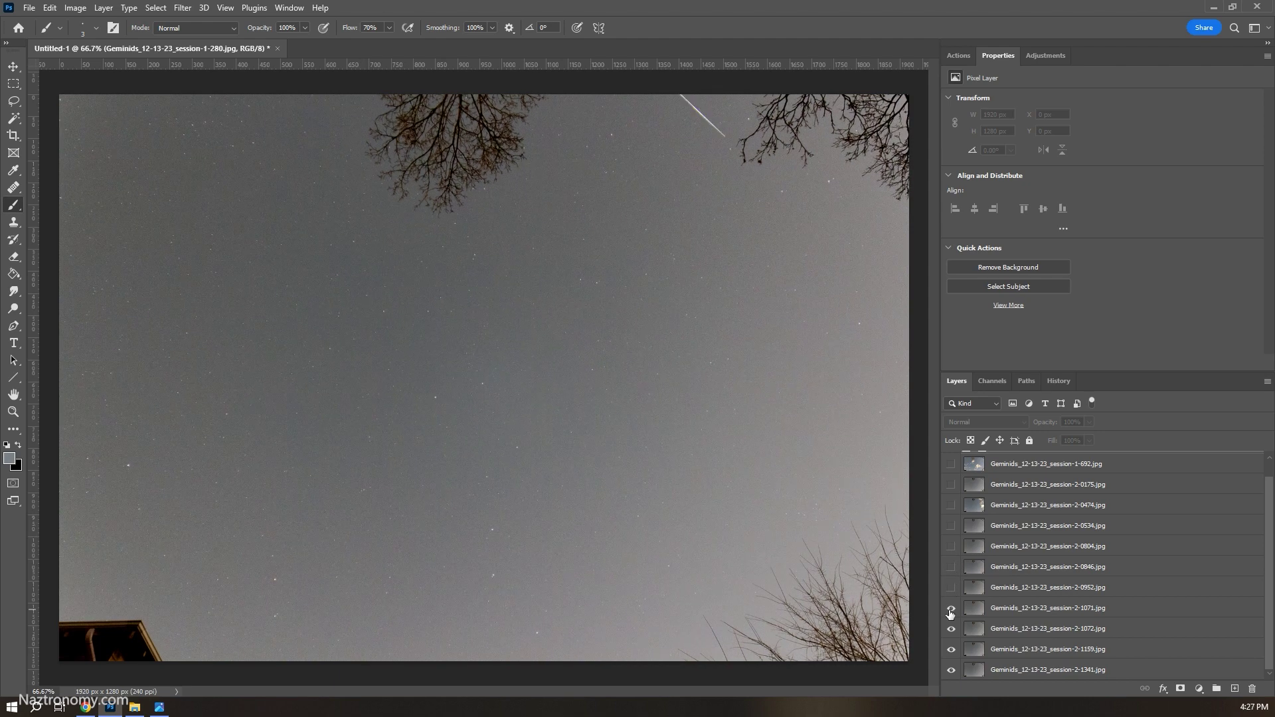
{"action": "left_click", "coordinate": [951, 628]}
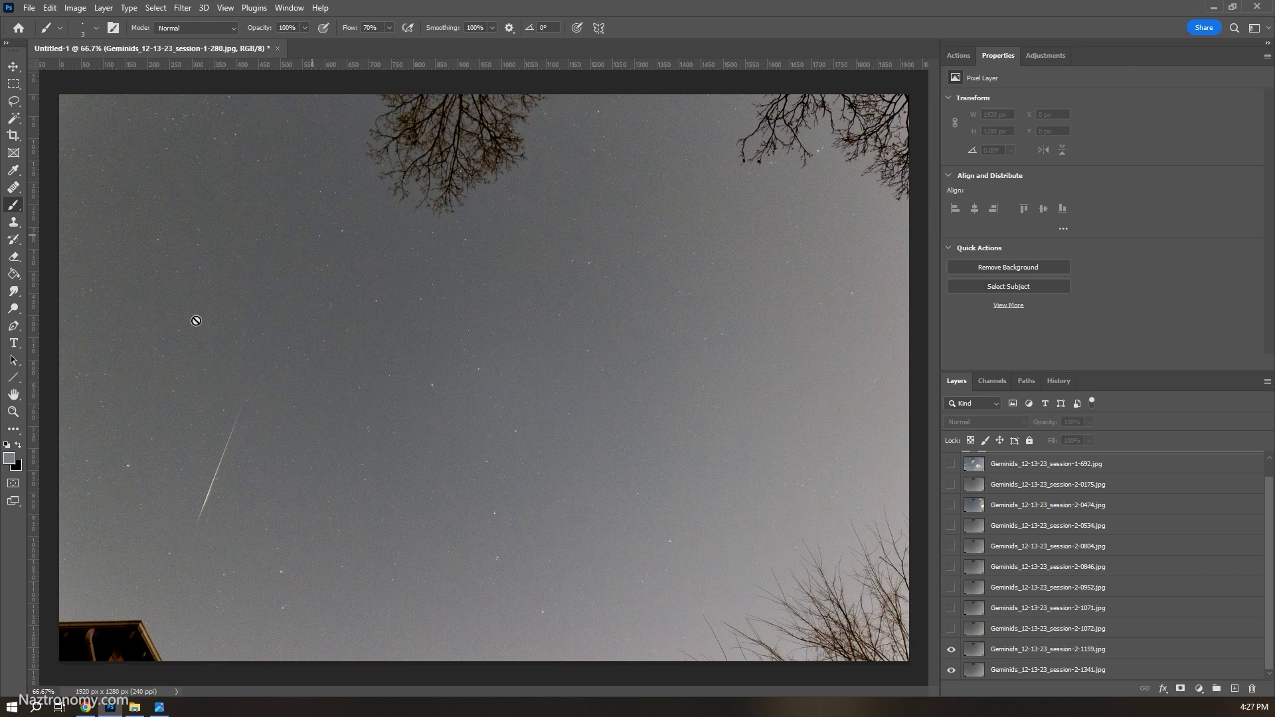
Step: Move the session-2-1159 layer below session-2-1341 so it is the base of the stack
{"action": "left_click", "coordinate": [1072, 650]}
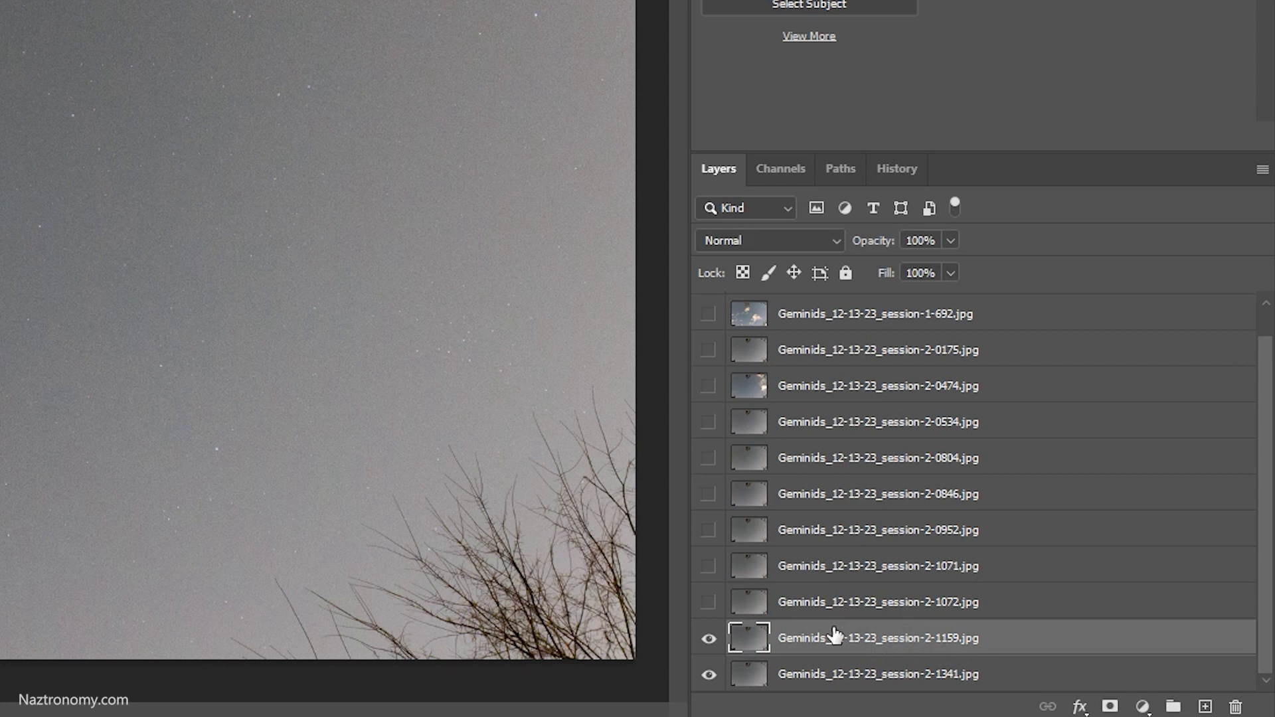
{"action": "left_click_drag", "start_coordinate": [1028, 648], "coordinate": [1032, 676]}
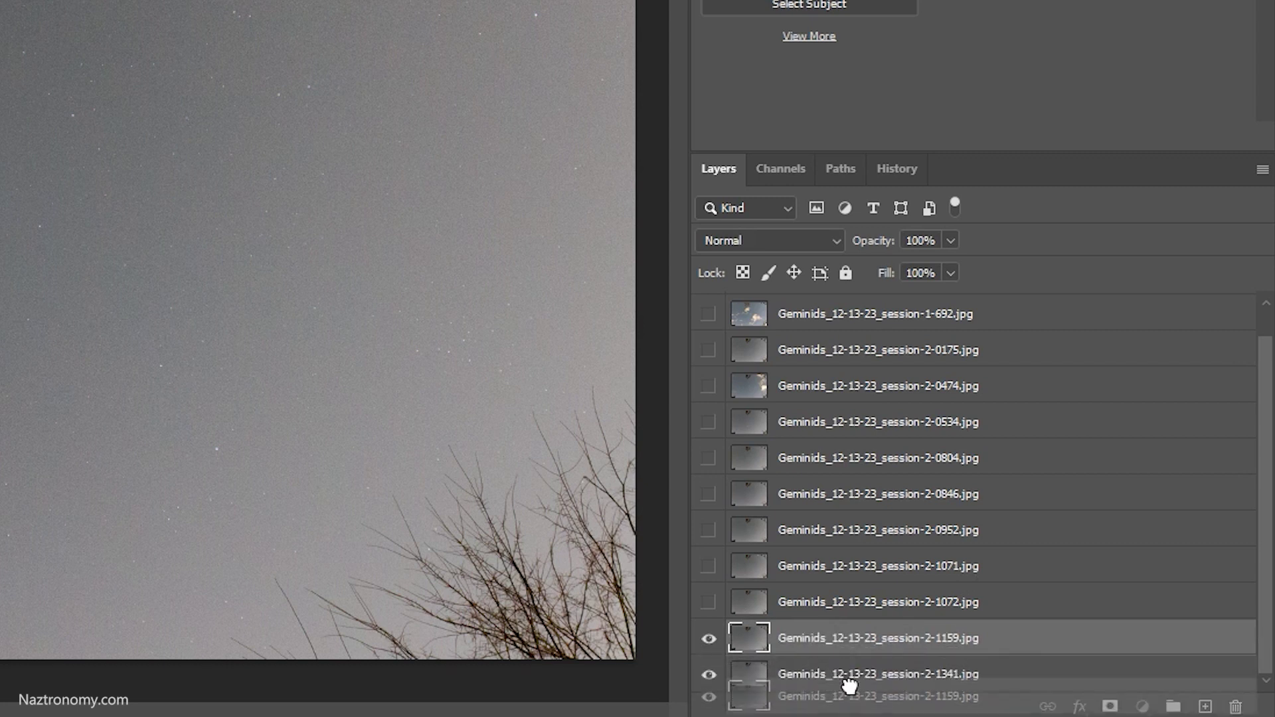
{"action": "mouse_move", "coordinate": [849, 684]}
{"action": "left_mouse_down"}
{"action": "mouse_move", "coordinate": [854, 703]}
{"action": "mouse_move", "coordinate": [863, 687]}
{"action": "left_mouse_up"}
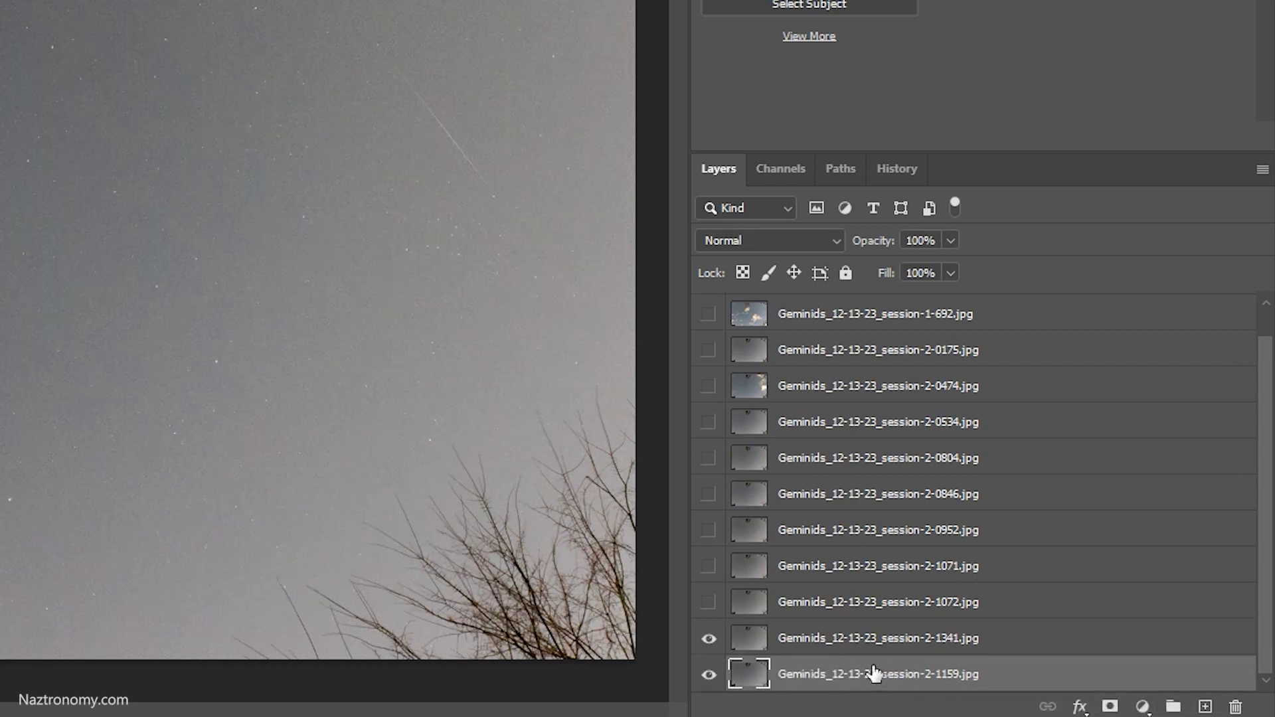
Step: Toggle the visibility of the session-2-1341 layer to compare its meteor with the session-2-1159 base layer
{"action": "left_click", "coordinate": [811, 637]}
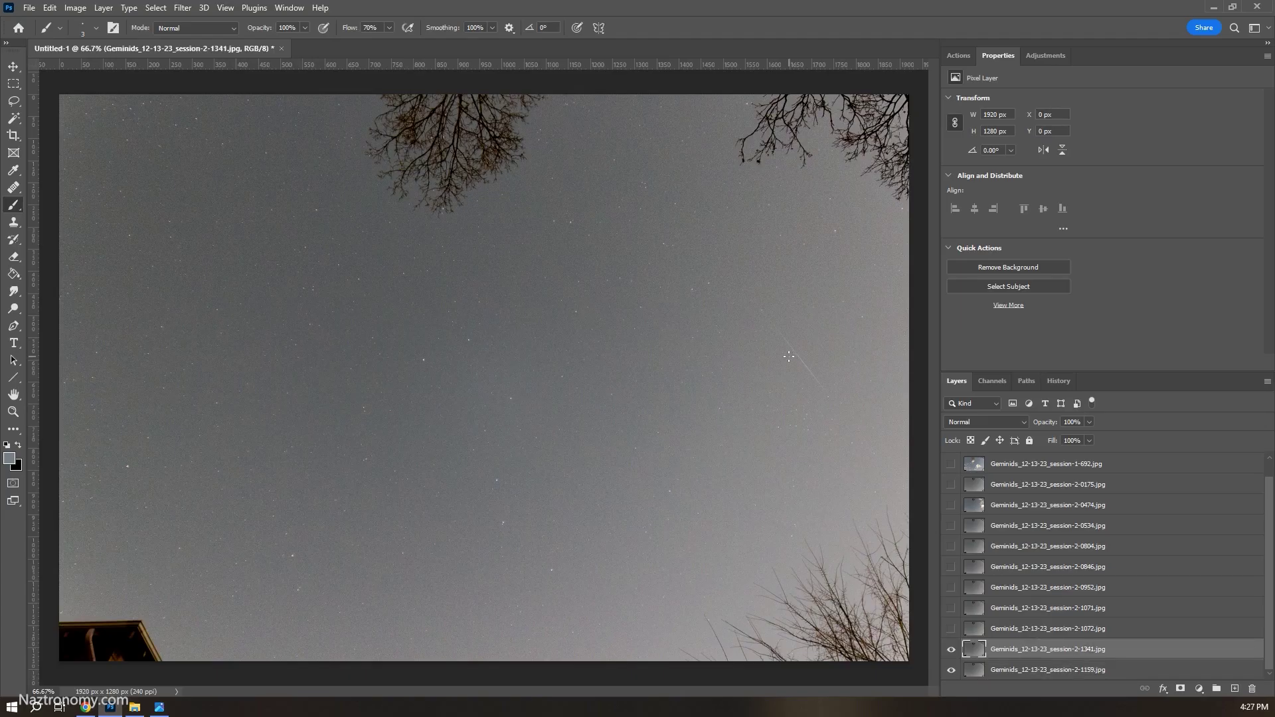
{"action": "left_click", "coordinate": [951, 650]}
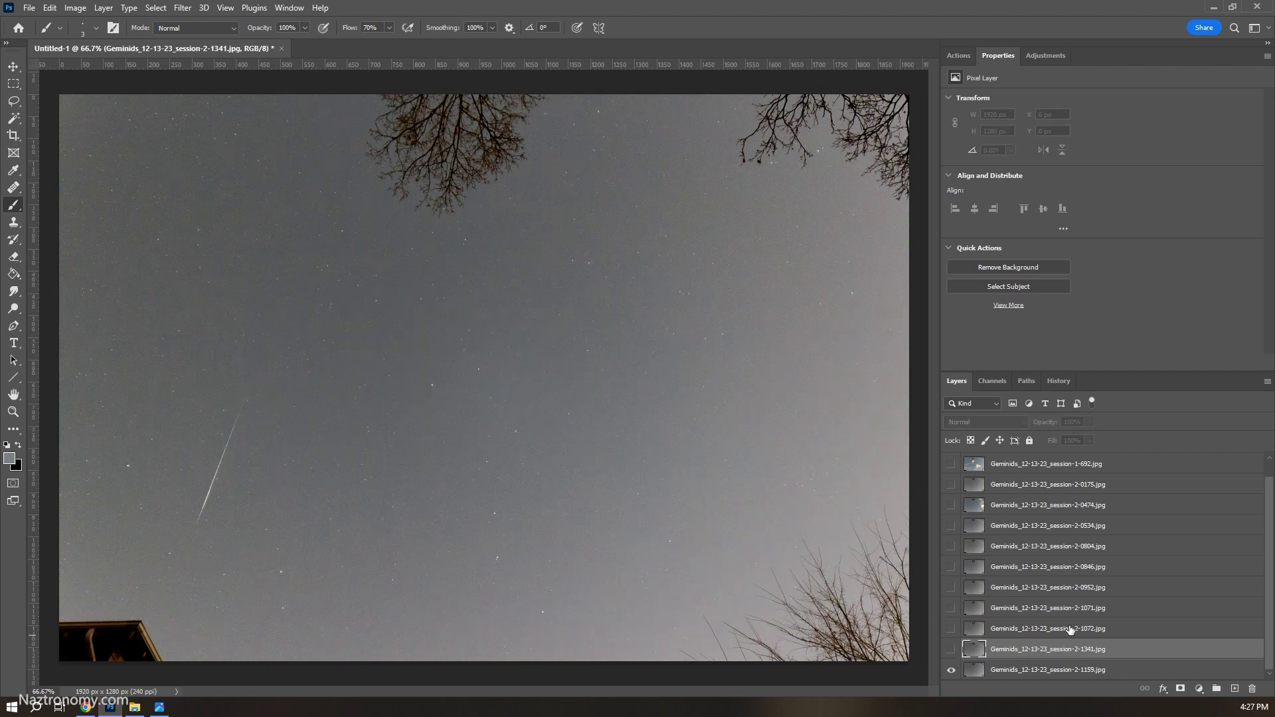
{"action": "left_click", "coordinate": [1023, 672]}
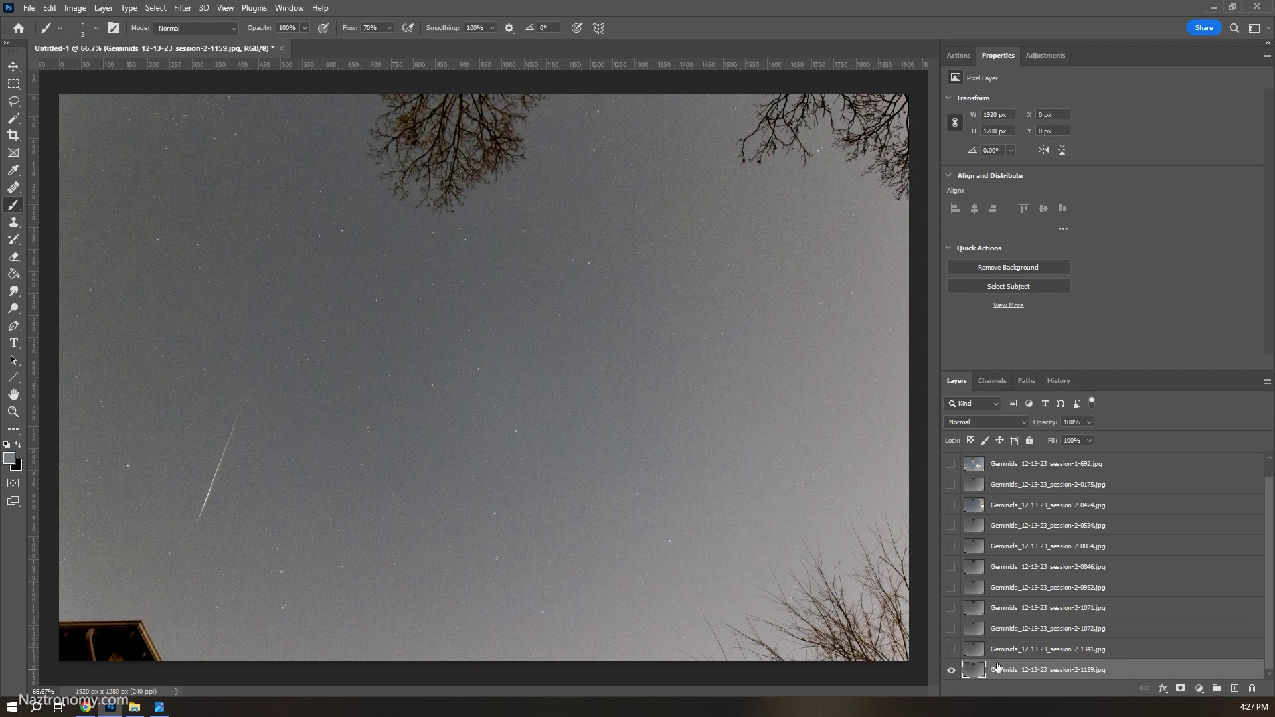
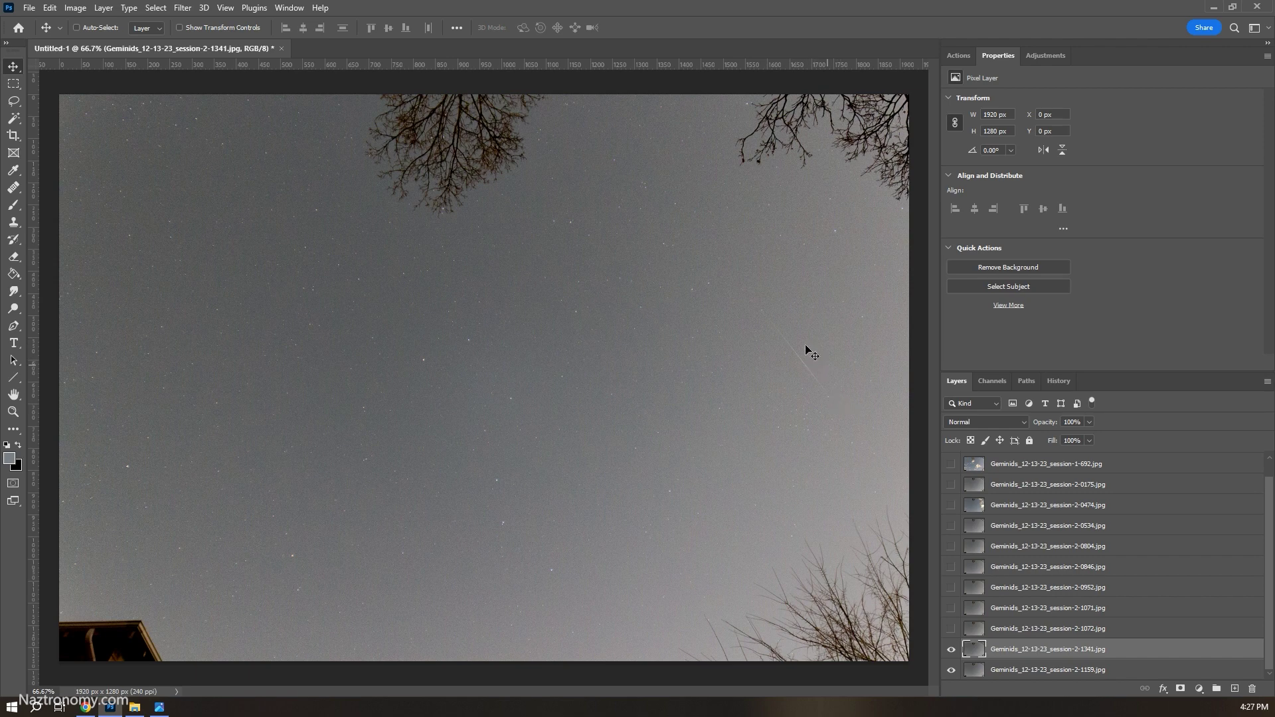
{"action": "left_click", "coordinate": [951, 649]}
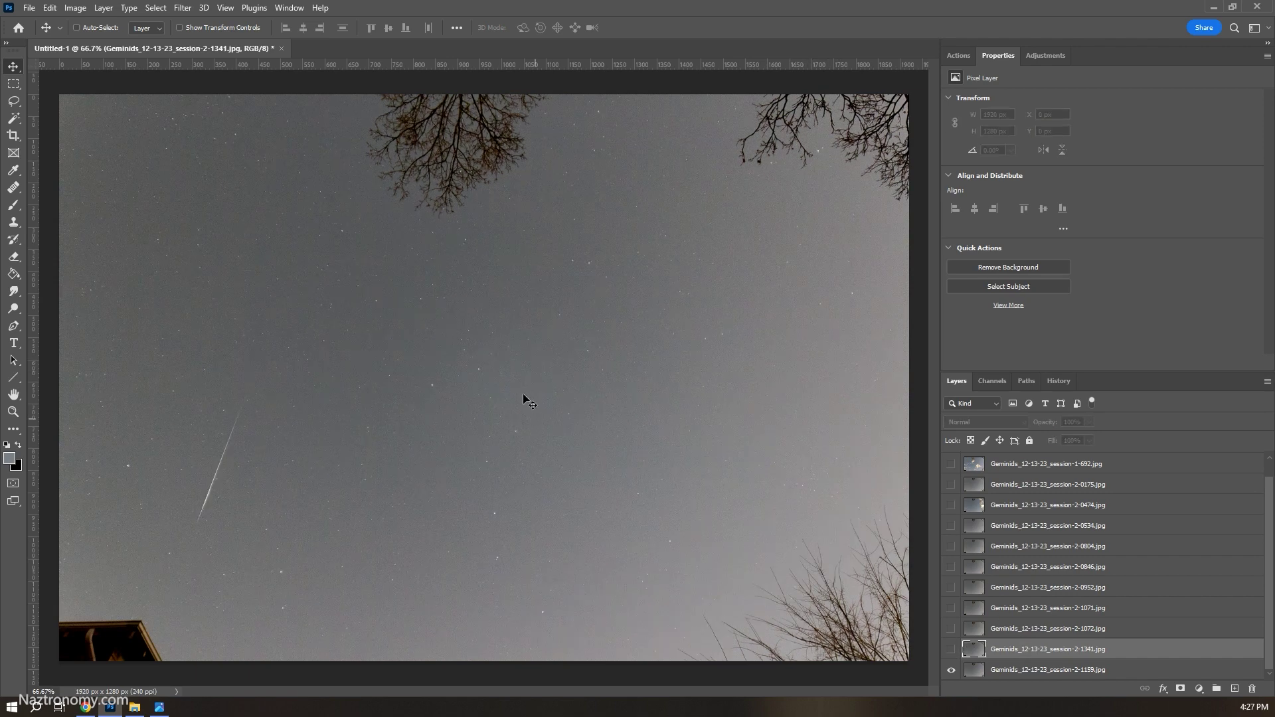
{"action": "left_click", "coordinate": [951, 649]}
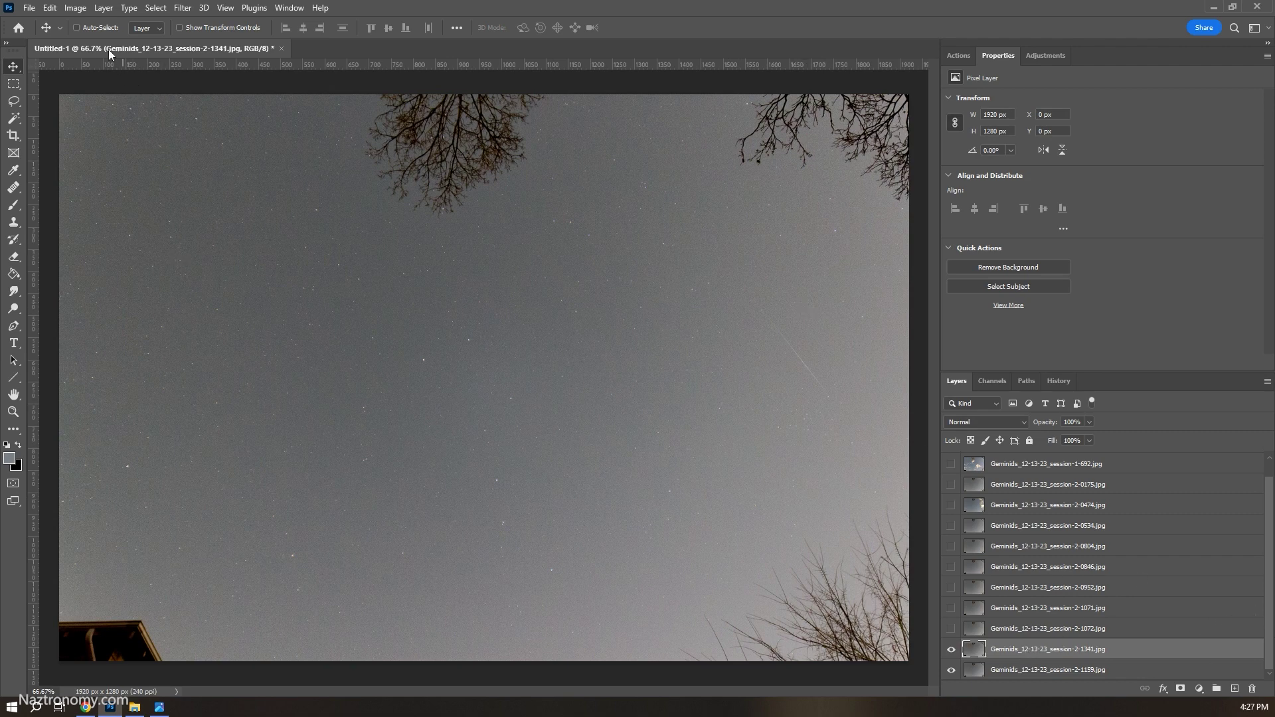
Step: Try a Hide All layer mask on the session-2-1341 layer and remove it again
{"action": "left_click", "coordinate": [99, 9]}
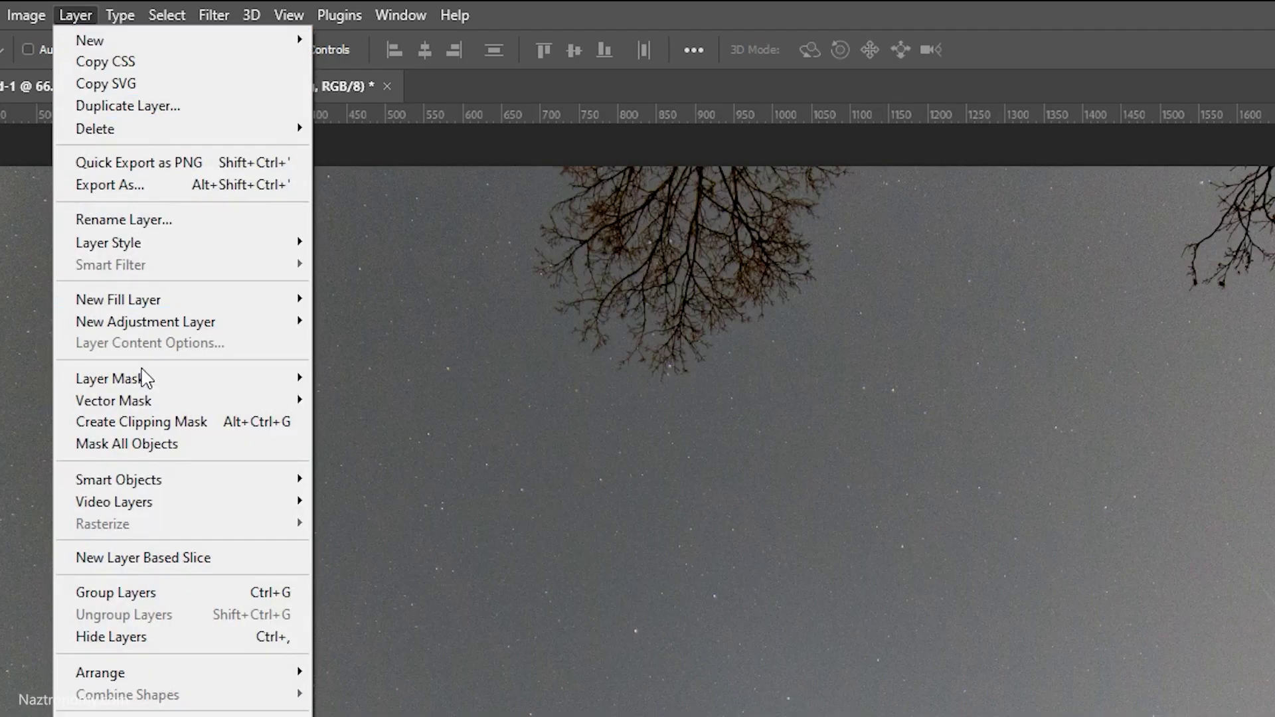
{"action": "mouse_move", "coordinate": [138, 217]}
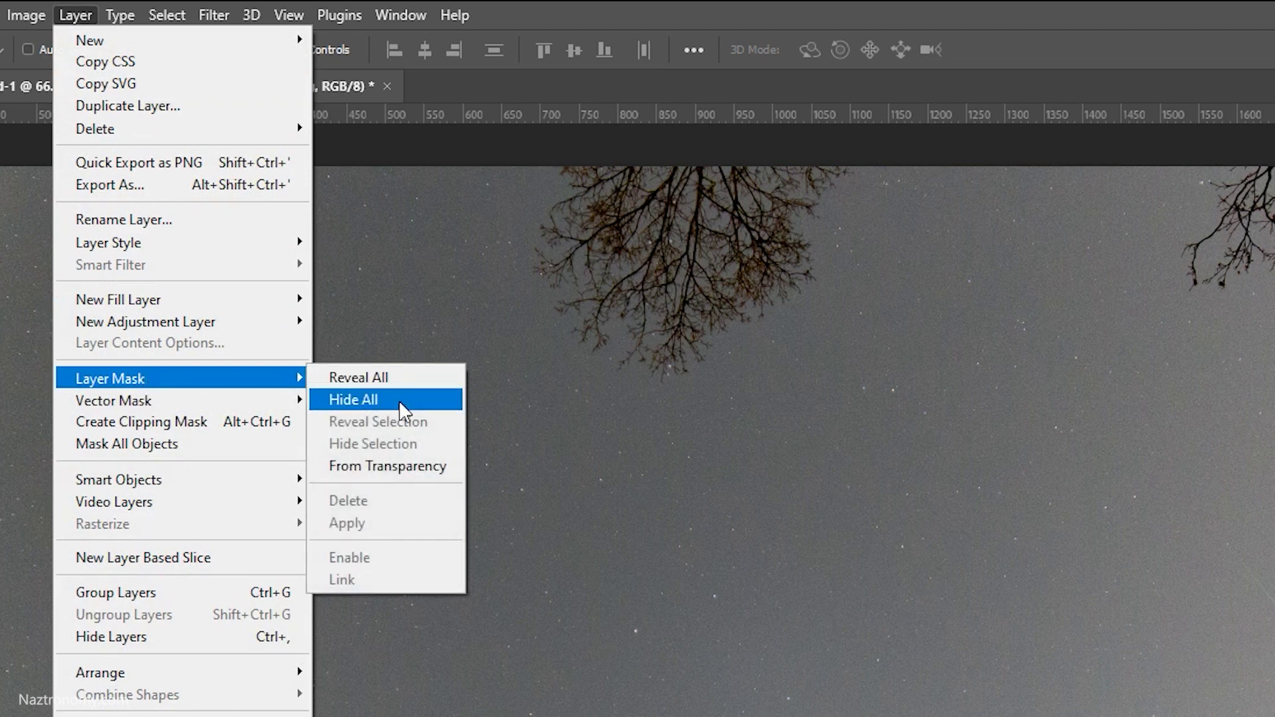
{"action": "left_click", "coordinate": [402, 407]}
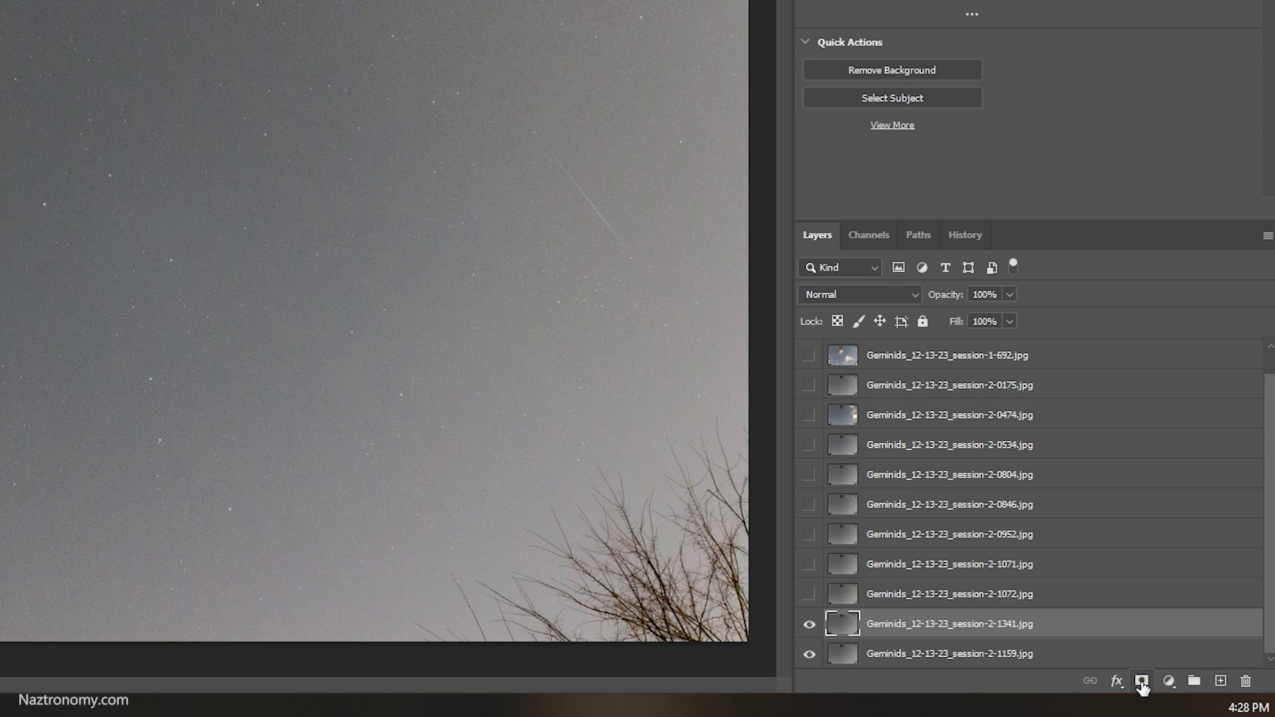
{"action": "left_click", "coordinate": [1142, 682], "text": "alt"}
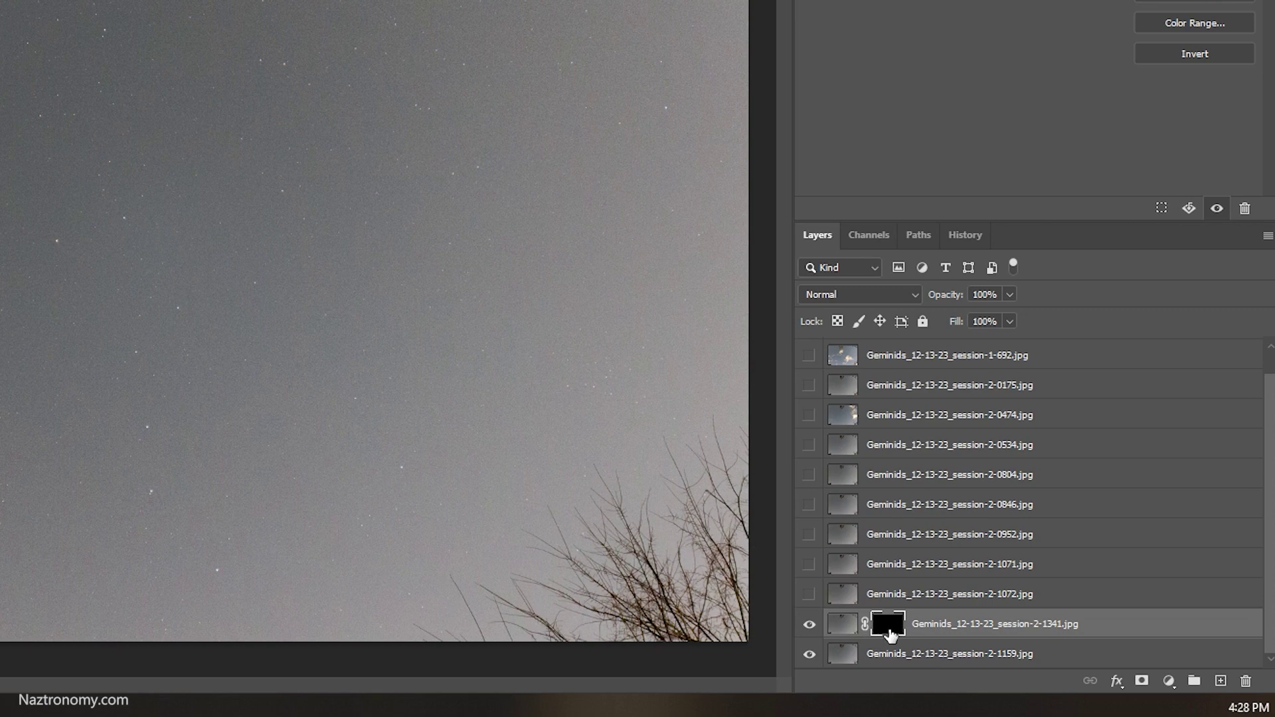
{"action": "mouse_move", "coordinate": [890, 635]}
{"action": "left_mouse_down"}
{"action": "mouse_move", "coordinate": [1159, 677]}
{"action": "mouse_move", "coordinate": [1142, 679]}
{"action": "left_mouse_up"}
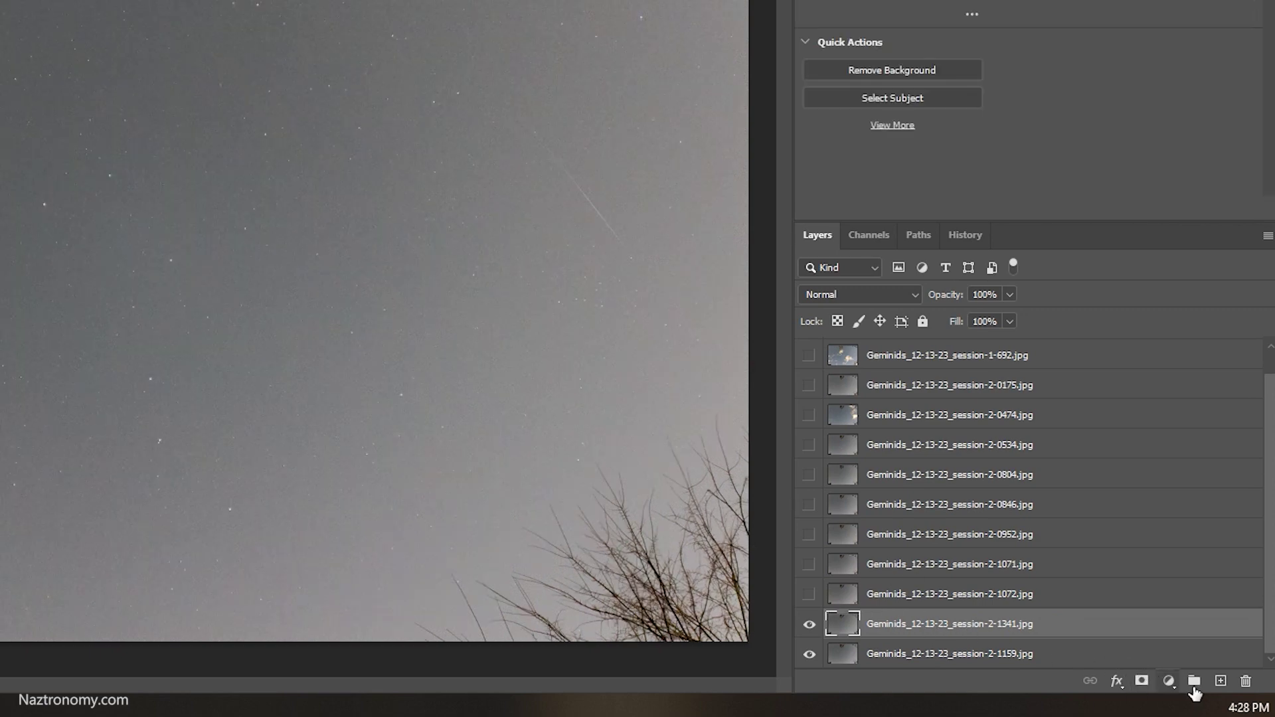
Step: Add a layer mask to the session-2-1341 layer and invert it to solid black
{"action": "left_click", "coordinate": [1141, 682]}
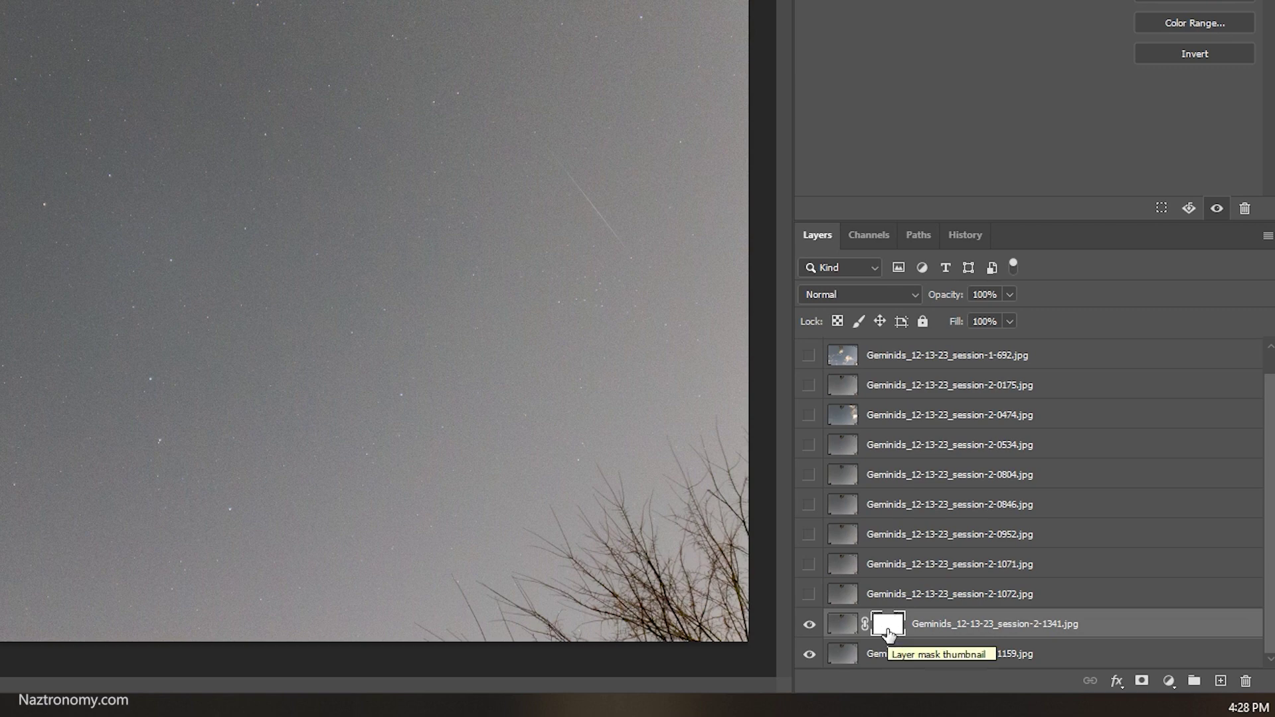
{"action": "left_click", "coordinate": [1198, 54]}
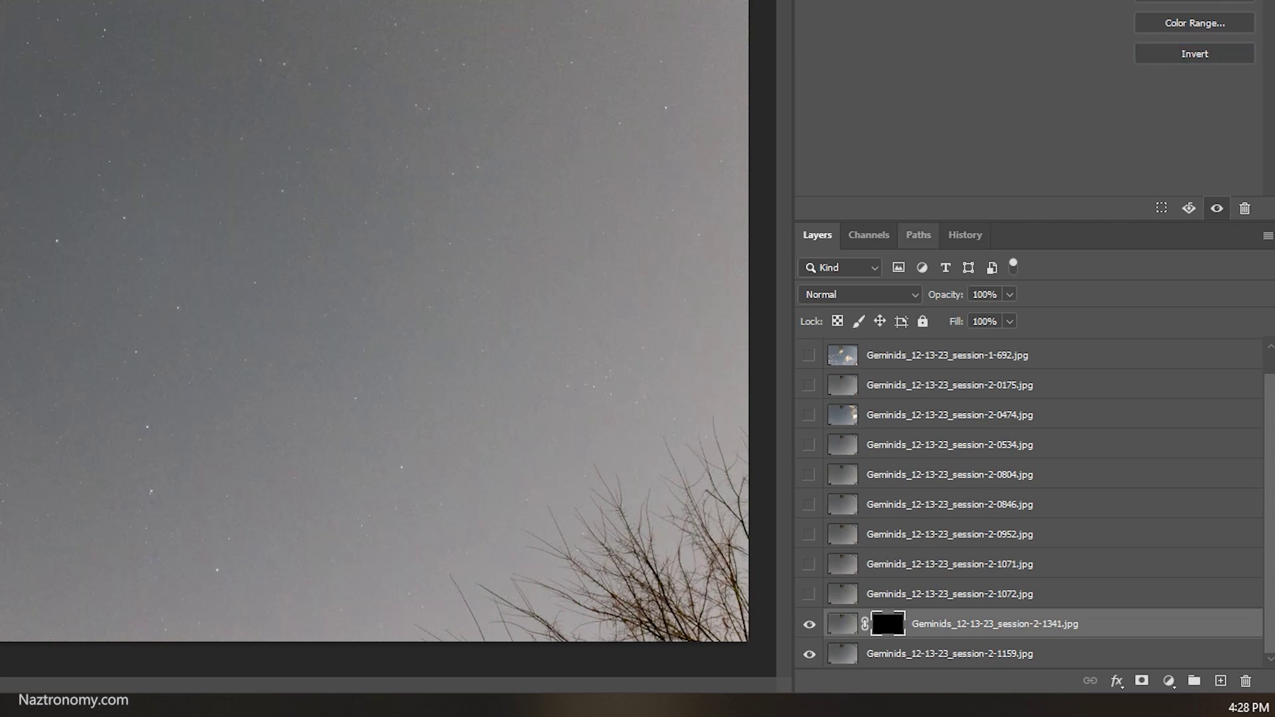
{"action": "left_click", "coordinate": [1194, 54]}
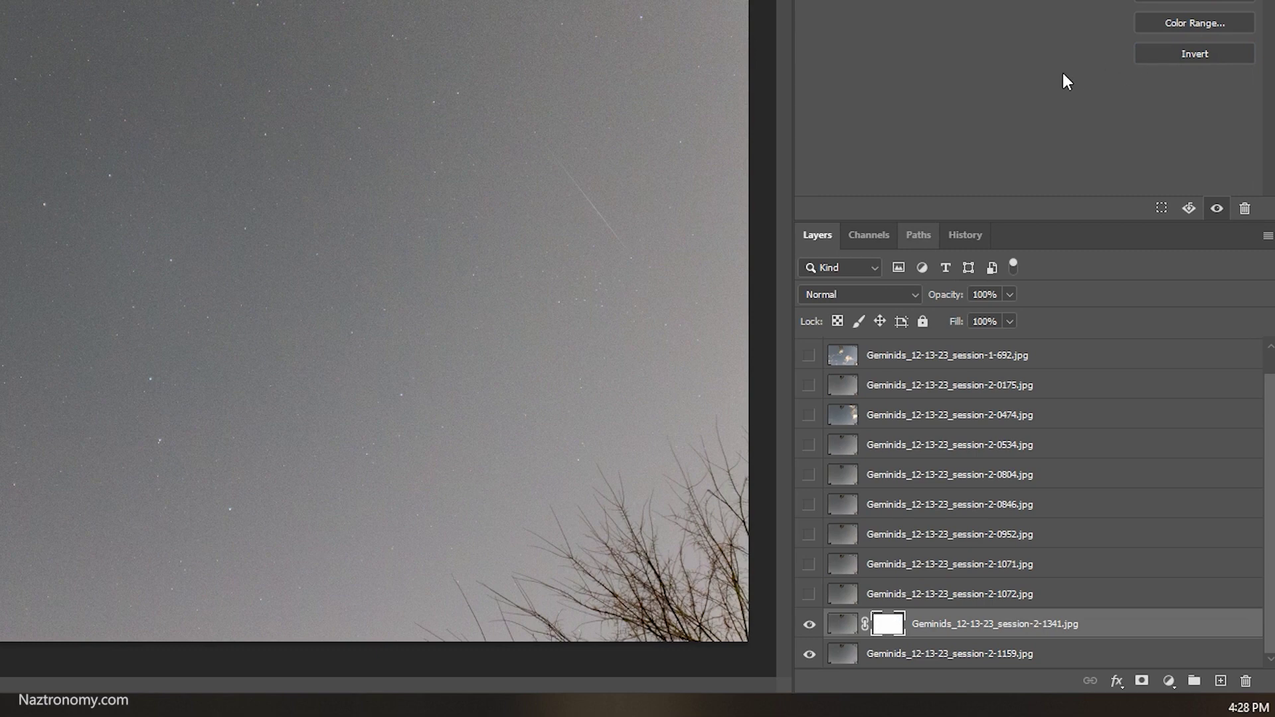
{"action": "key", "text": "ctrl+i"}
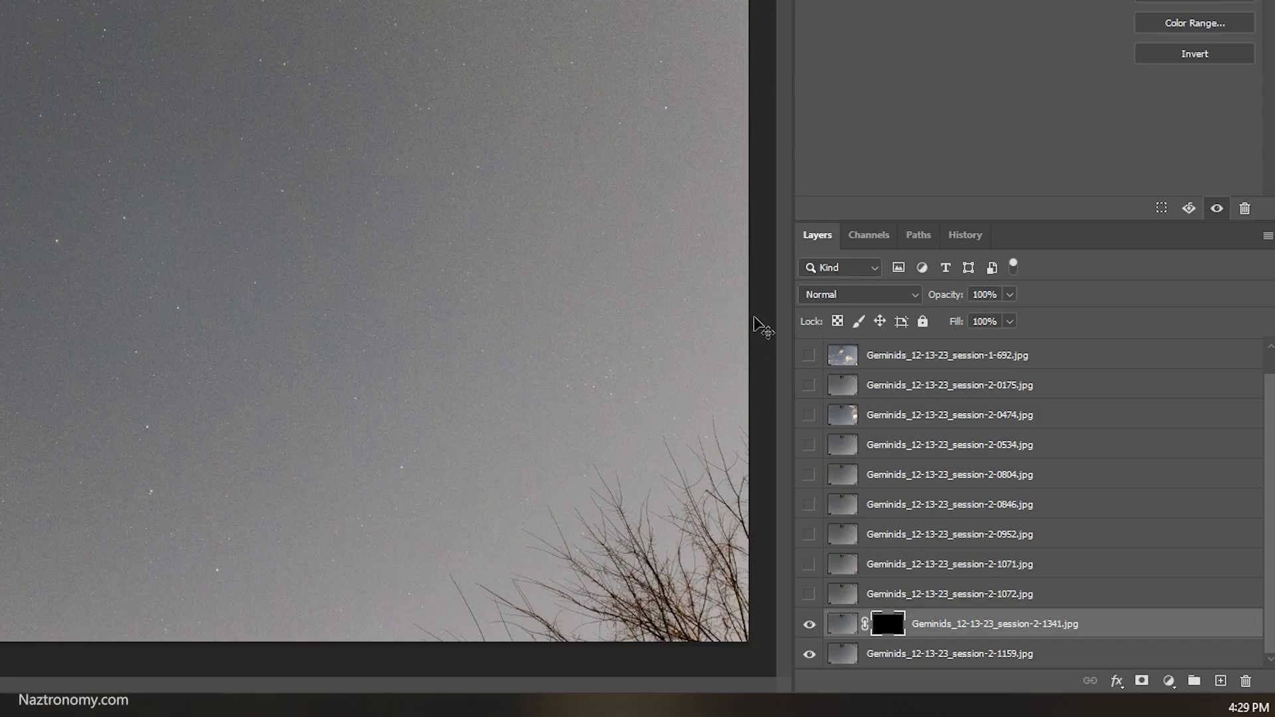
Step: Temporarily disable the black mask on the session-2-1341 layer to reveal its meteor for painting
{"action": "left_click", "coordinate": [893, 630], "text": "shift"}
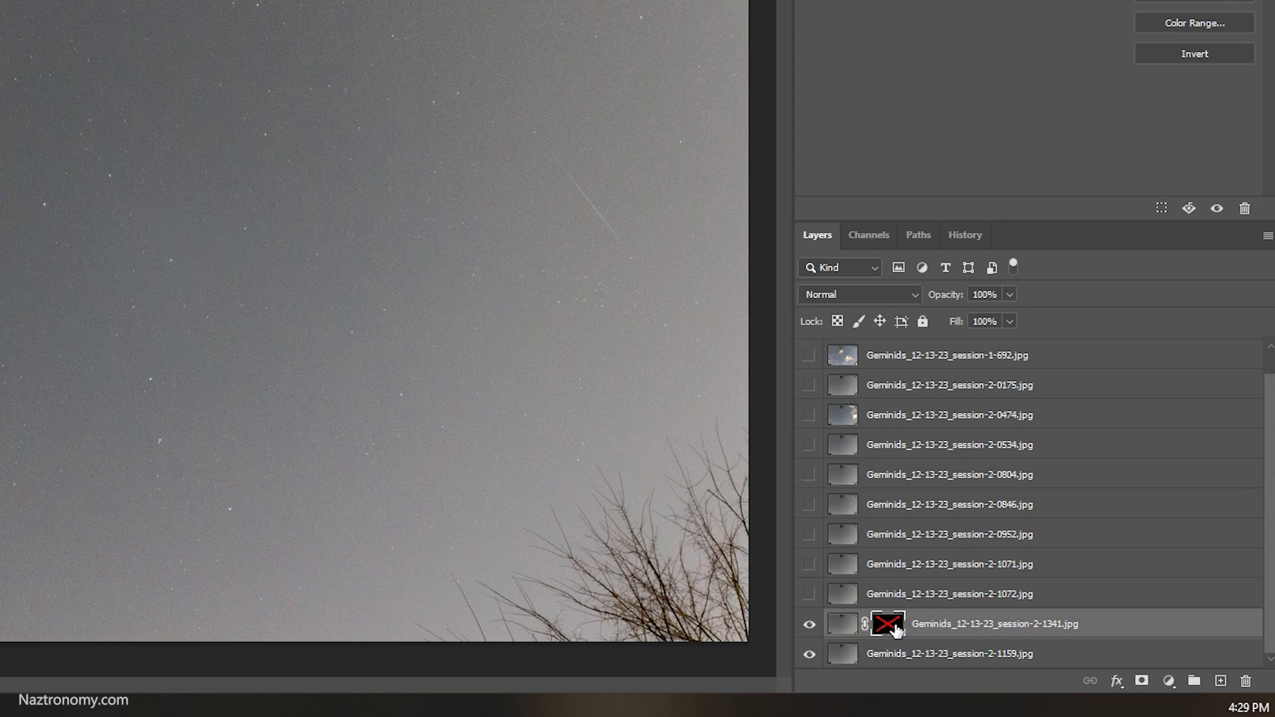
{"action": "left_click", "coordinate": [841, 625]}
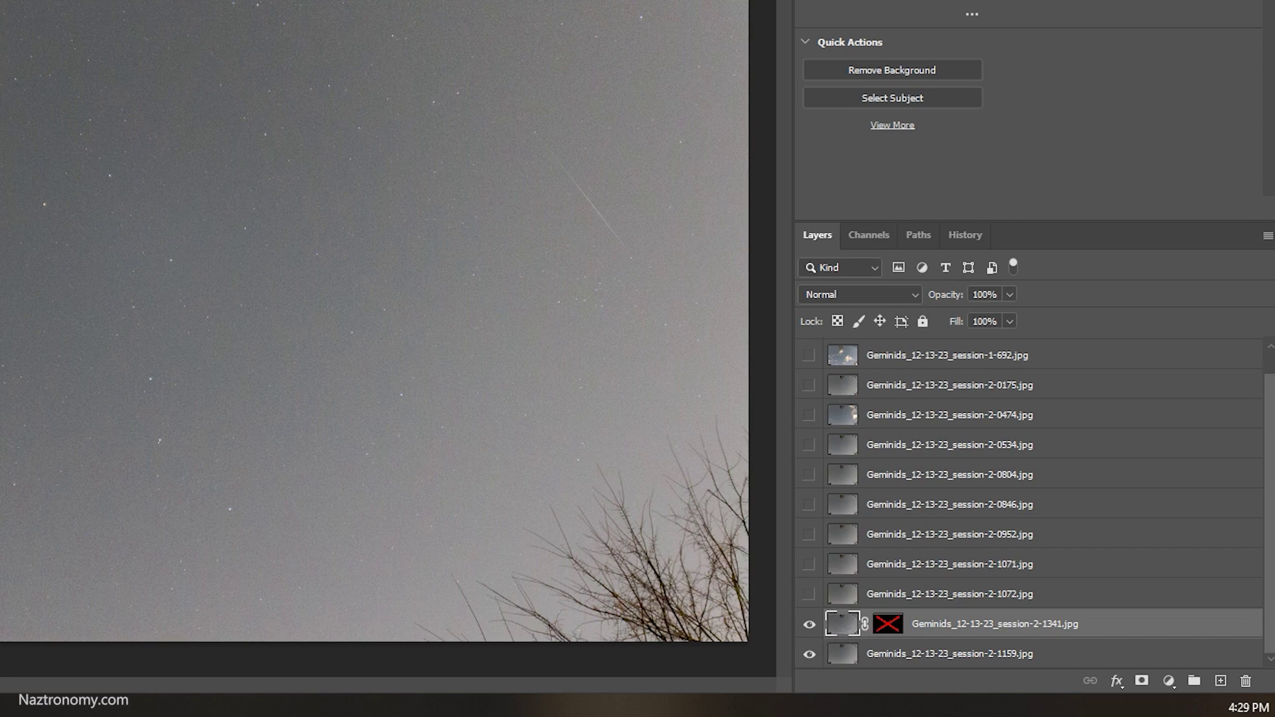
{"action": "left_click", "coordinate": [890, 628]}
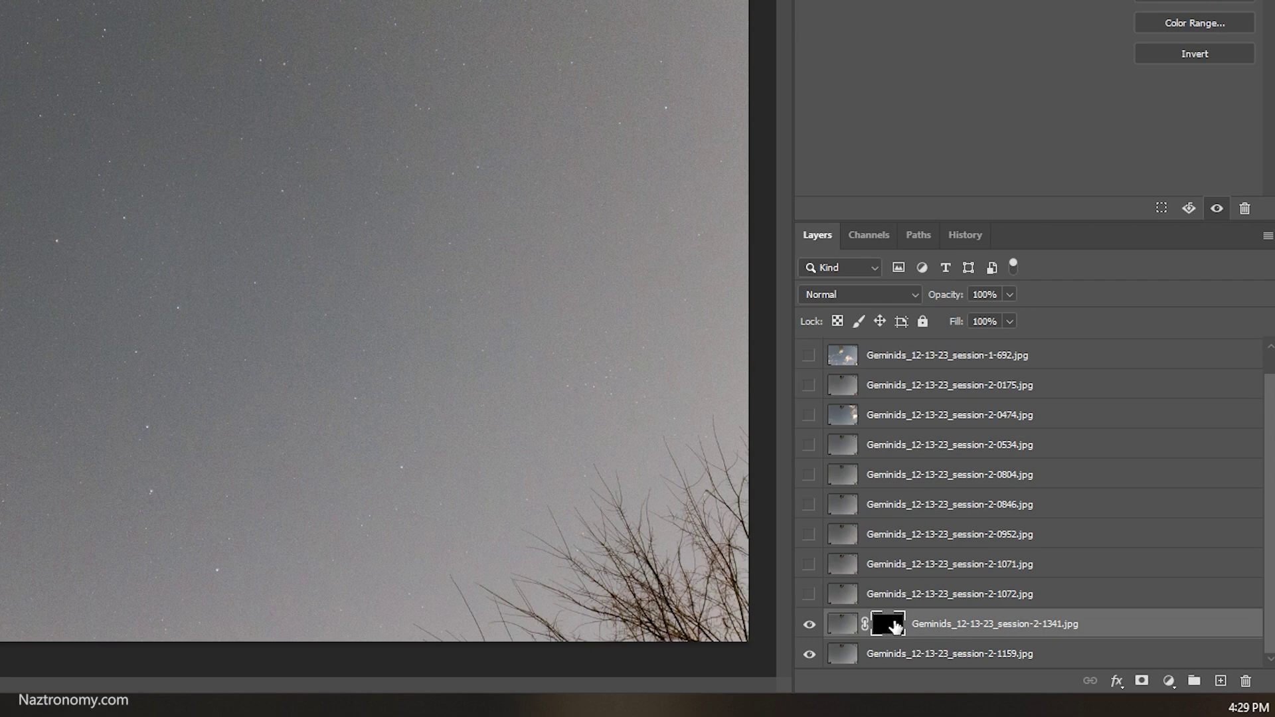
{"action": "left_click", "coordinate": [895, 626], "text": "shift"}
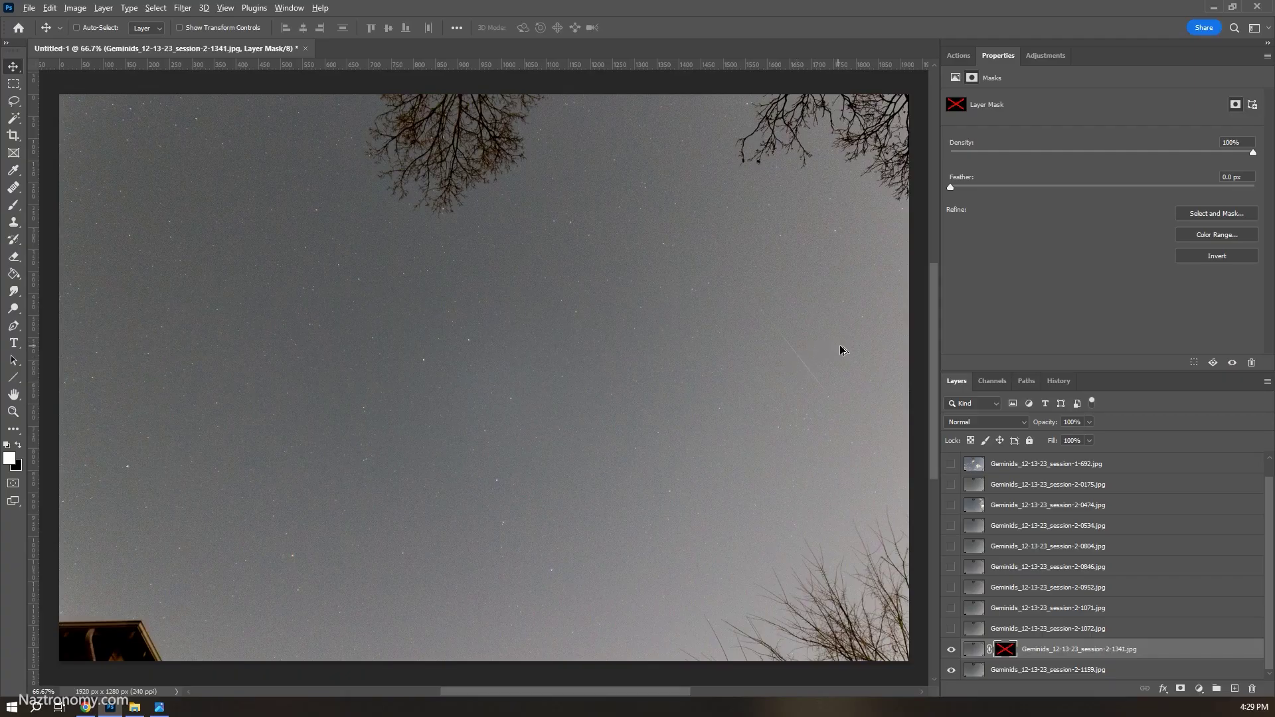
Step: Set the Brush tool to 5 px with 60% hardness and paint white along the meteor on the session-2-1341 mask
{"action": "scroll", "coordinate": [842, 348], "scroll_direction": "up", "scroll_amount": 5}
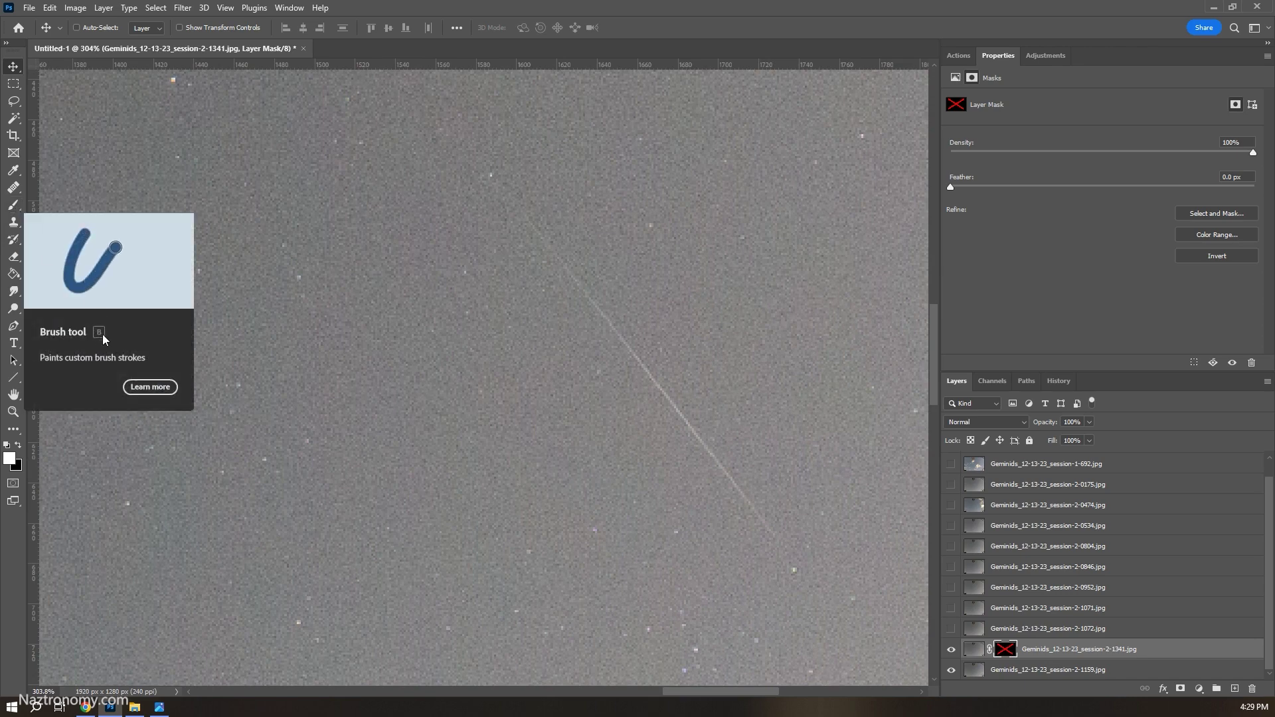
{"action": "left_click", "coordinate": [13, 204]}
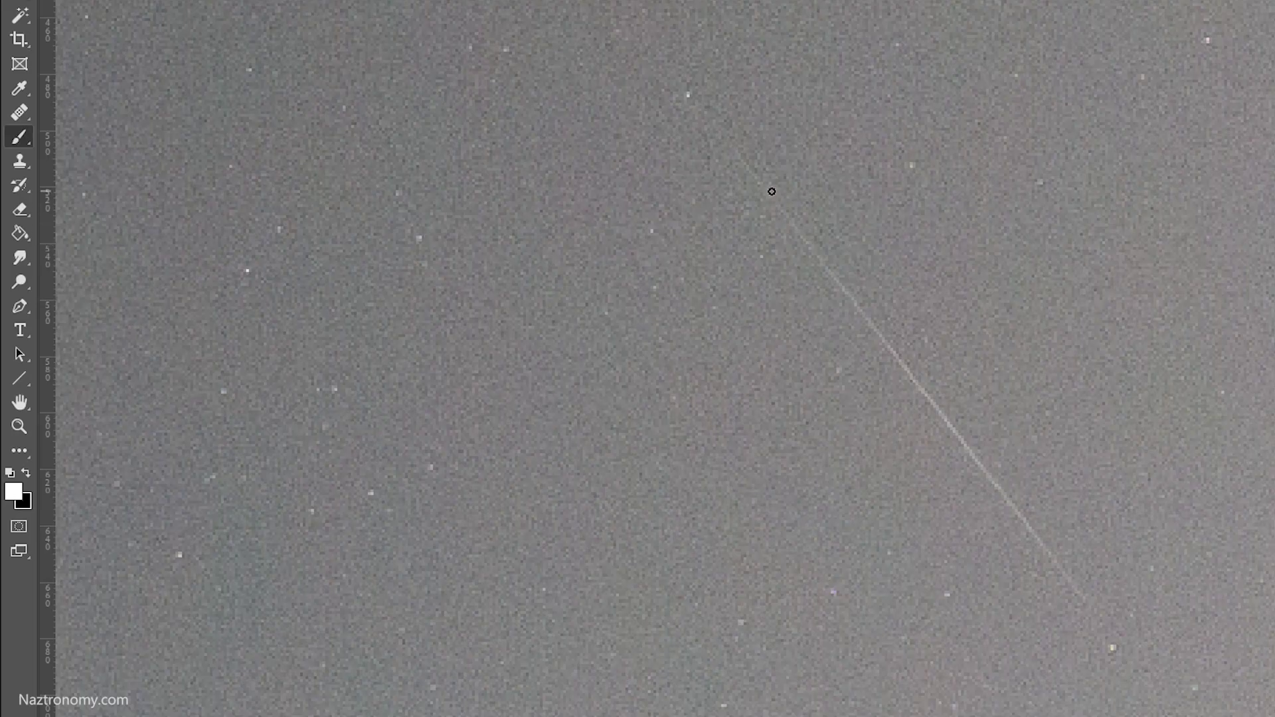
{"action": "right_click", "coordinate": [907, 372]}
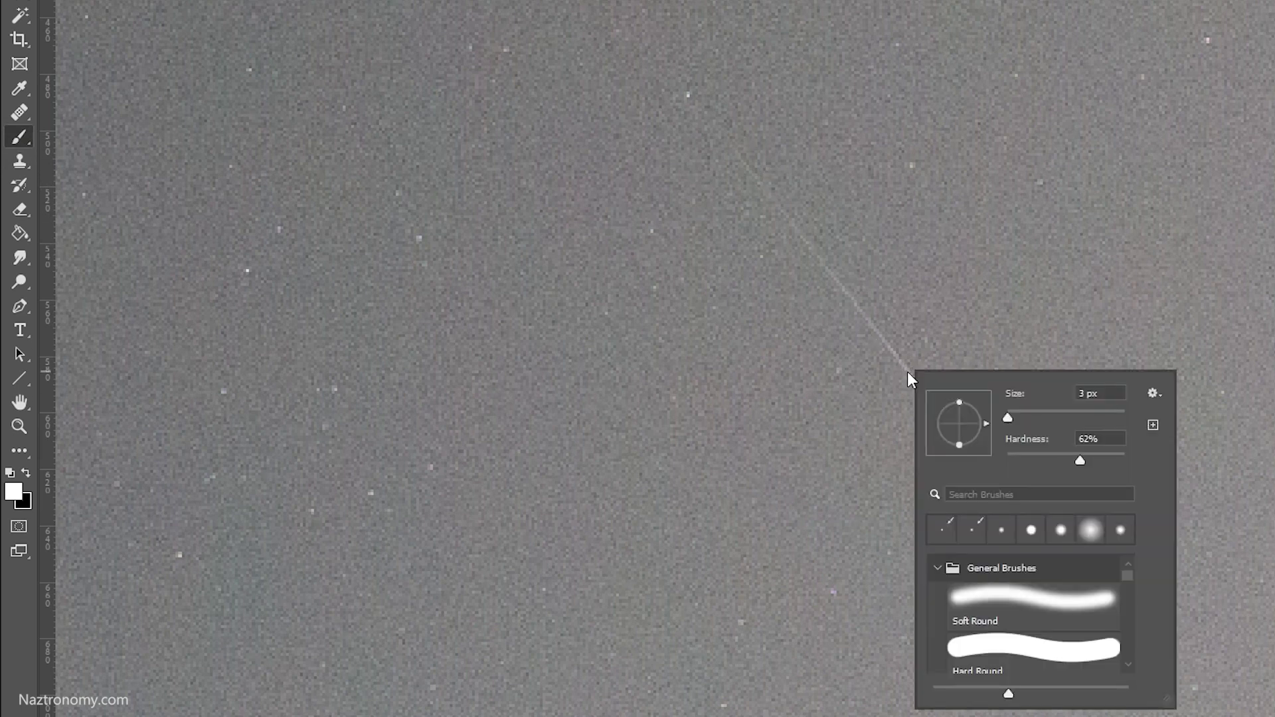
{"action": "left_click", "coordinate": [1011, 417]}
{"action": "left_click", "coordinate": [1089, 391]}
{"action": "left_click_drag", "start_coordinate": [1082, 463], "coordinate": [1074, 457]}
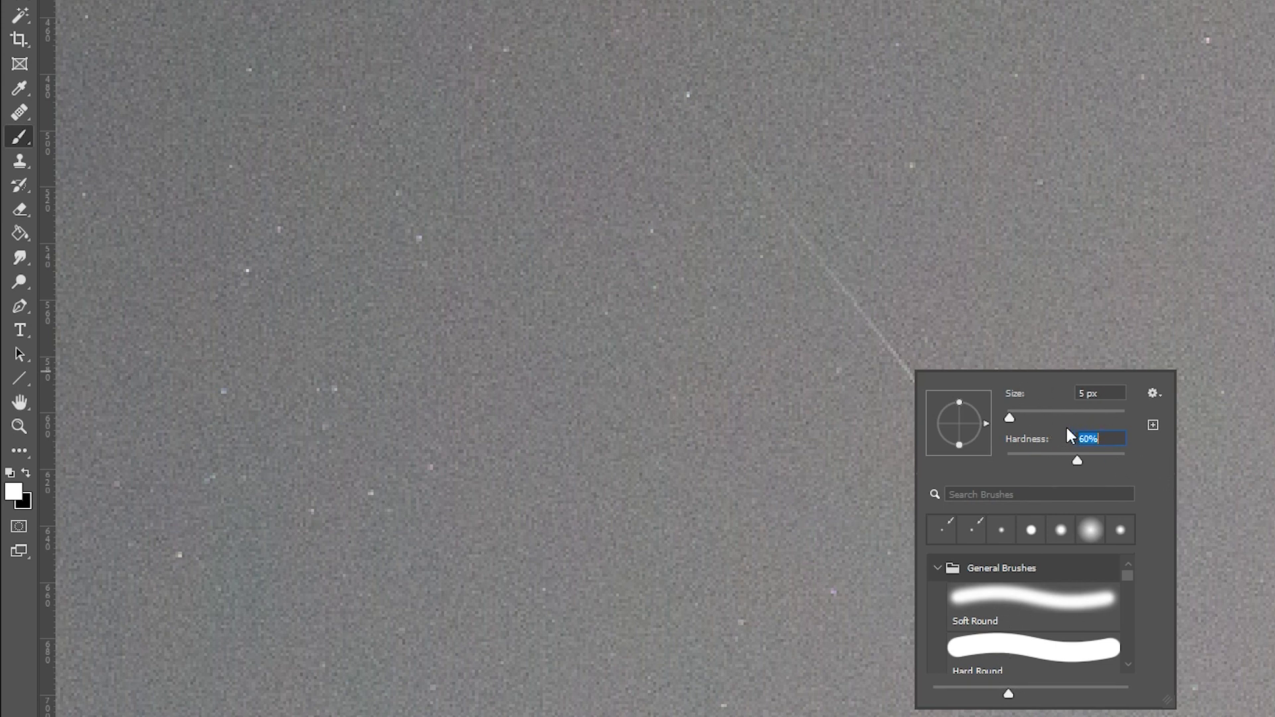
{"action": "left_click", "coordinate": [1081, 393]}
{"action": "key", "text": "Return"}
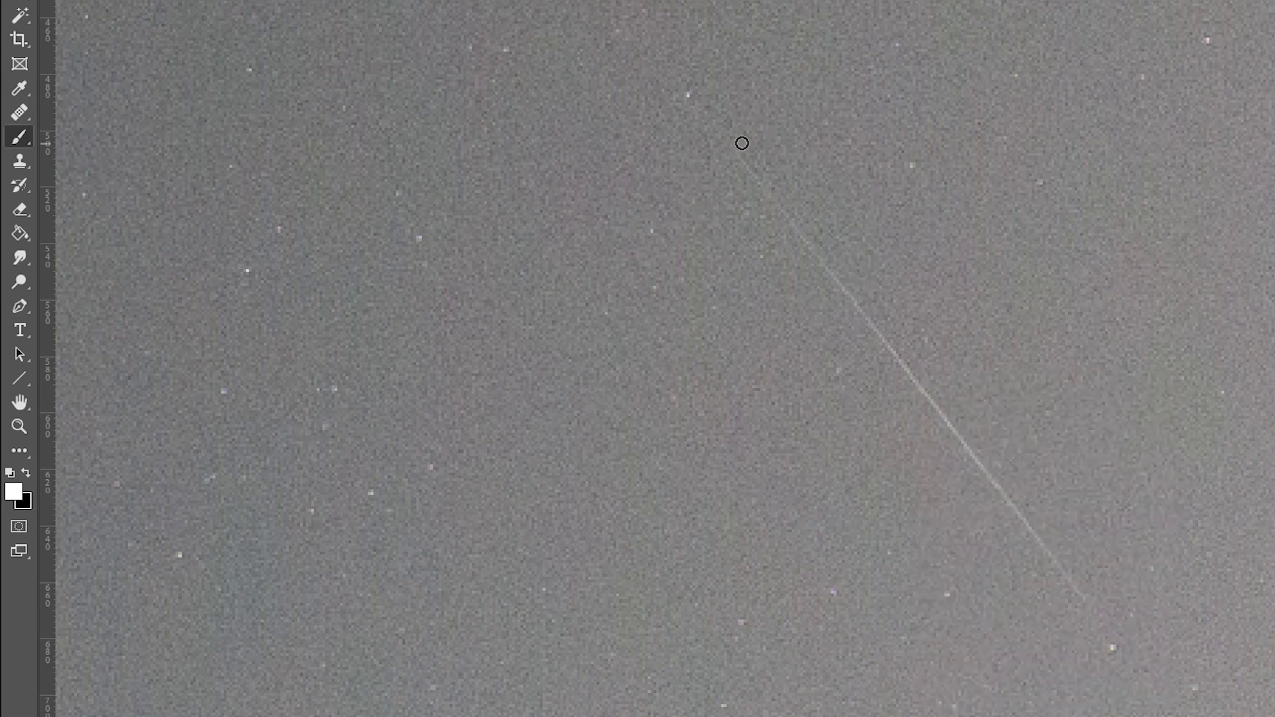
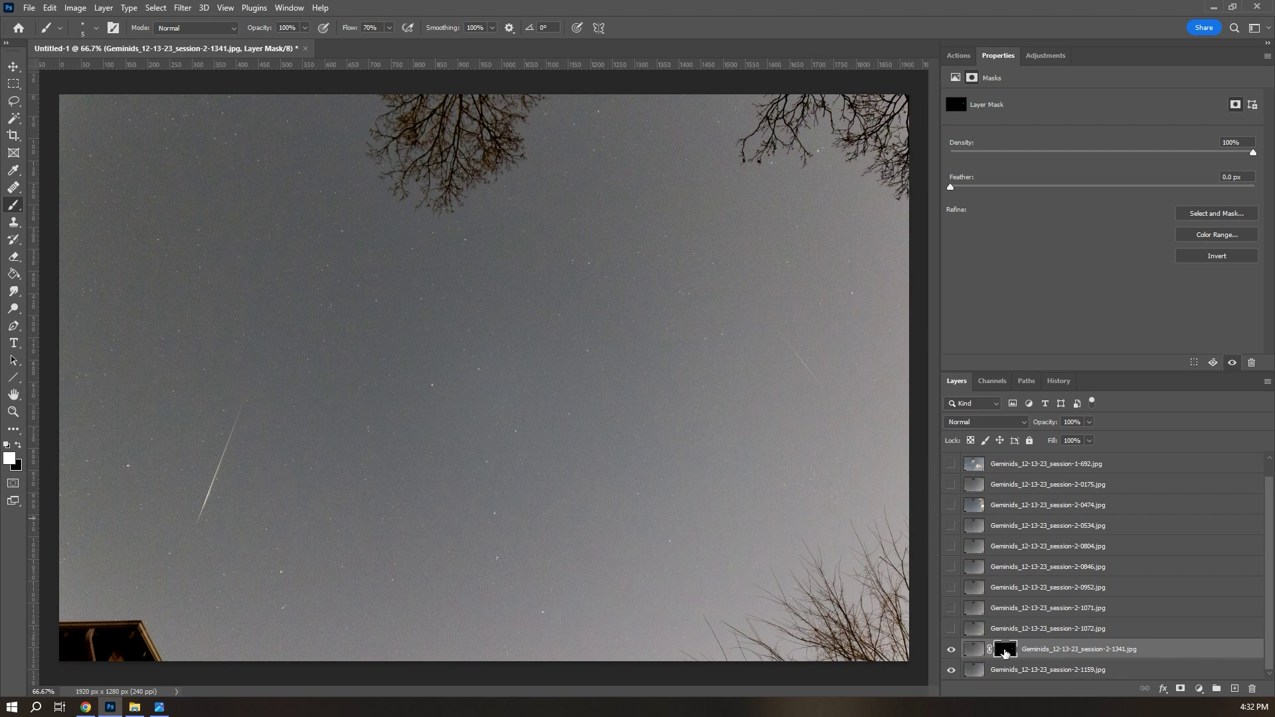
Step: Toggle the session-2-1341 mask off and on to compare the masked meteor with the full frame, and switch to the Move tool
{"action": "left_click", "coordinate": [1005, 655], "text": "shift"}
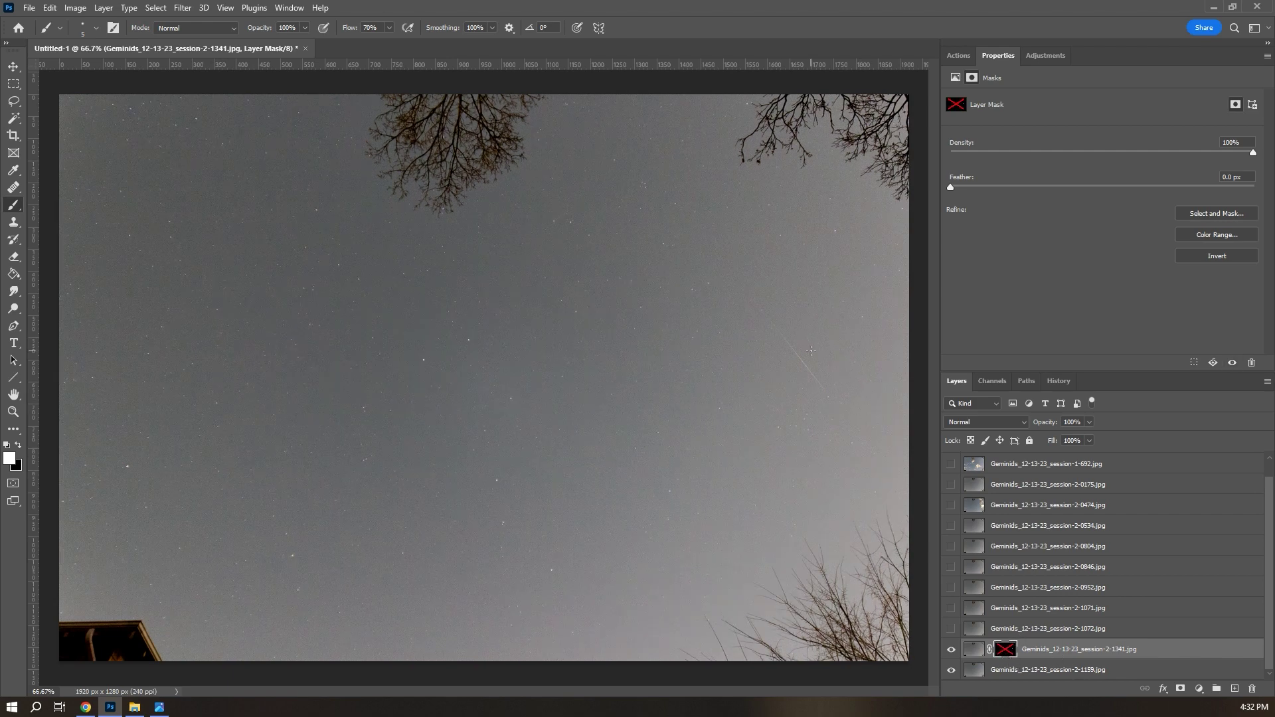
{"action": "left_click", "coordinate": [1005, 650], "text": "shift"}
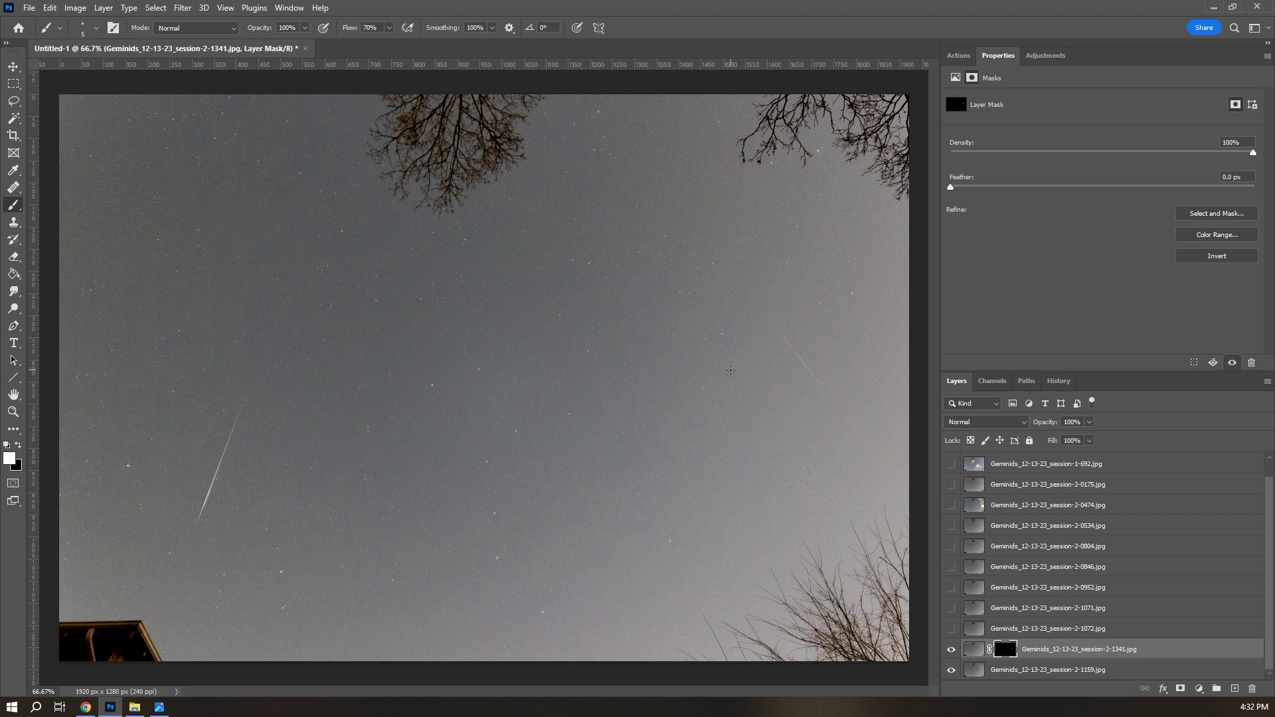
{"action": "left_click", "coordinate": [14, 66]}
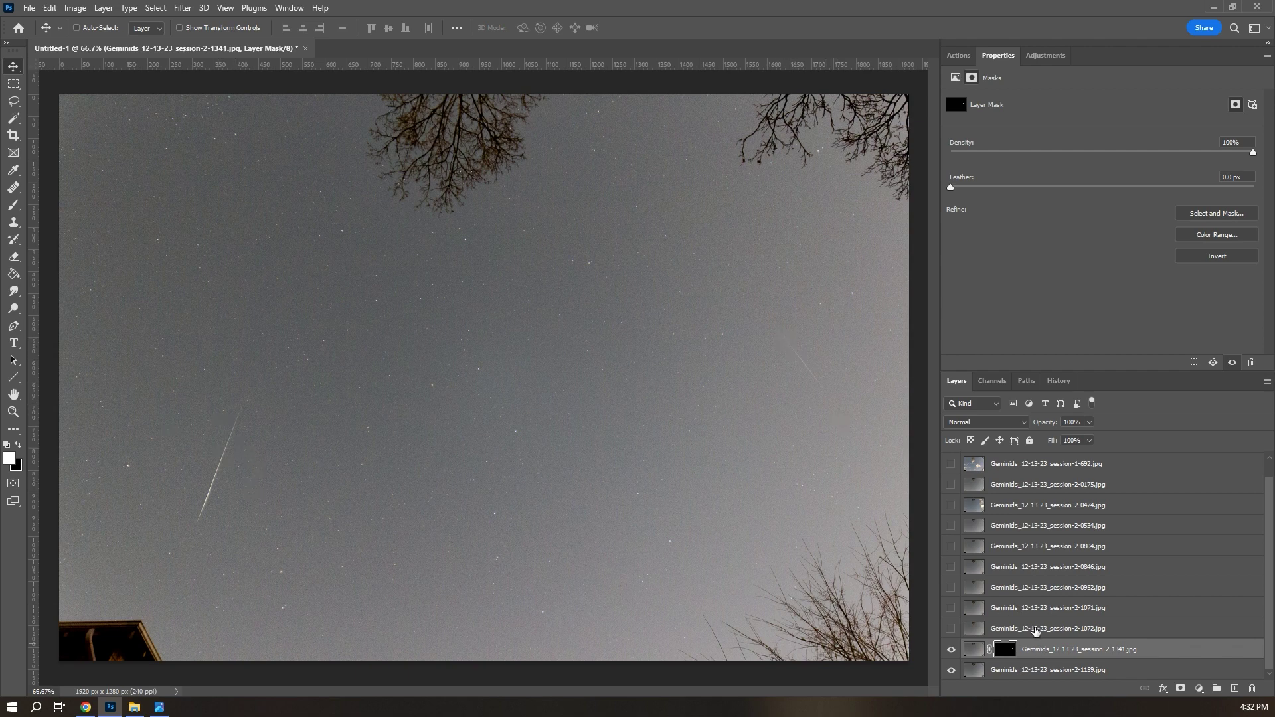
Step: Show the session-2-1072 layer above session-2-1341 and add a black layer mask that hides it
{"action": "left_click", "coordinate": [1036, 630]}
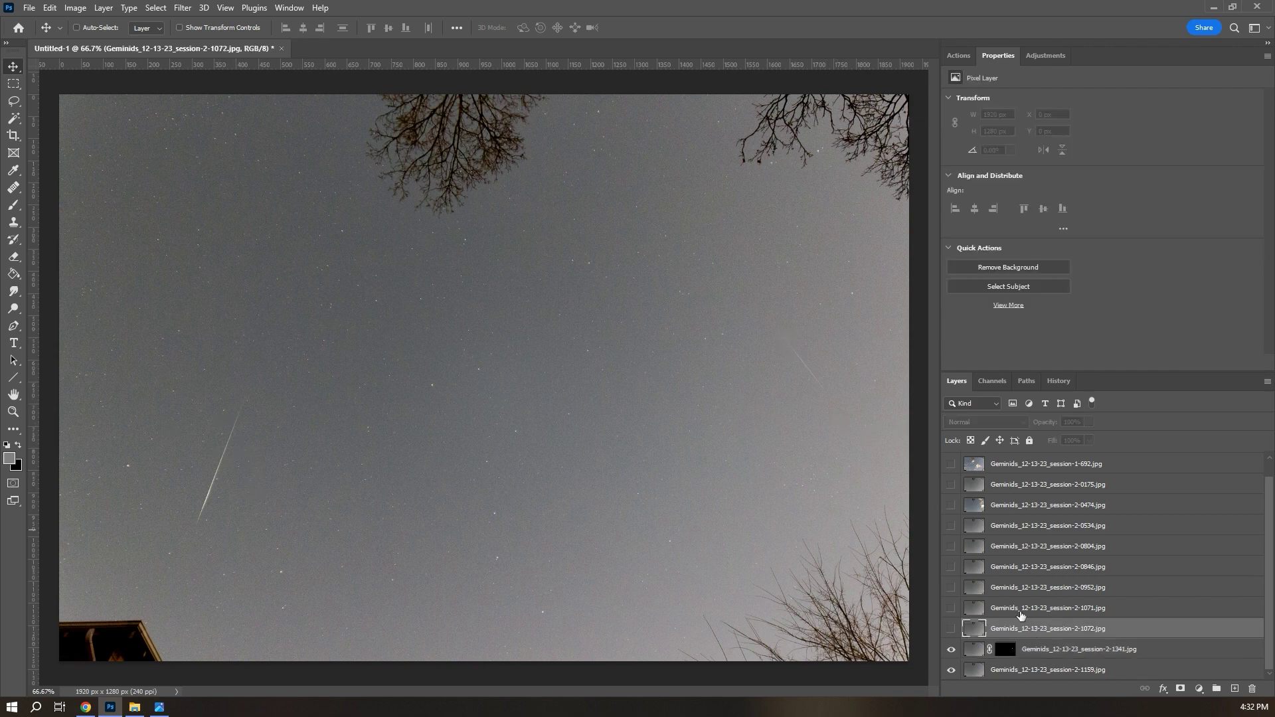
{"action": "scroll", "coordinate": [1021, 617], "scroll_direction": "up", "scroll_amount": 1}
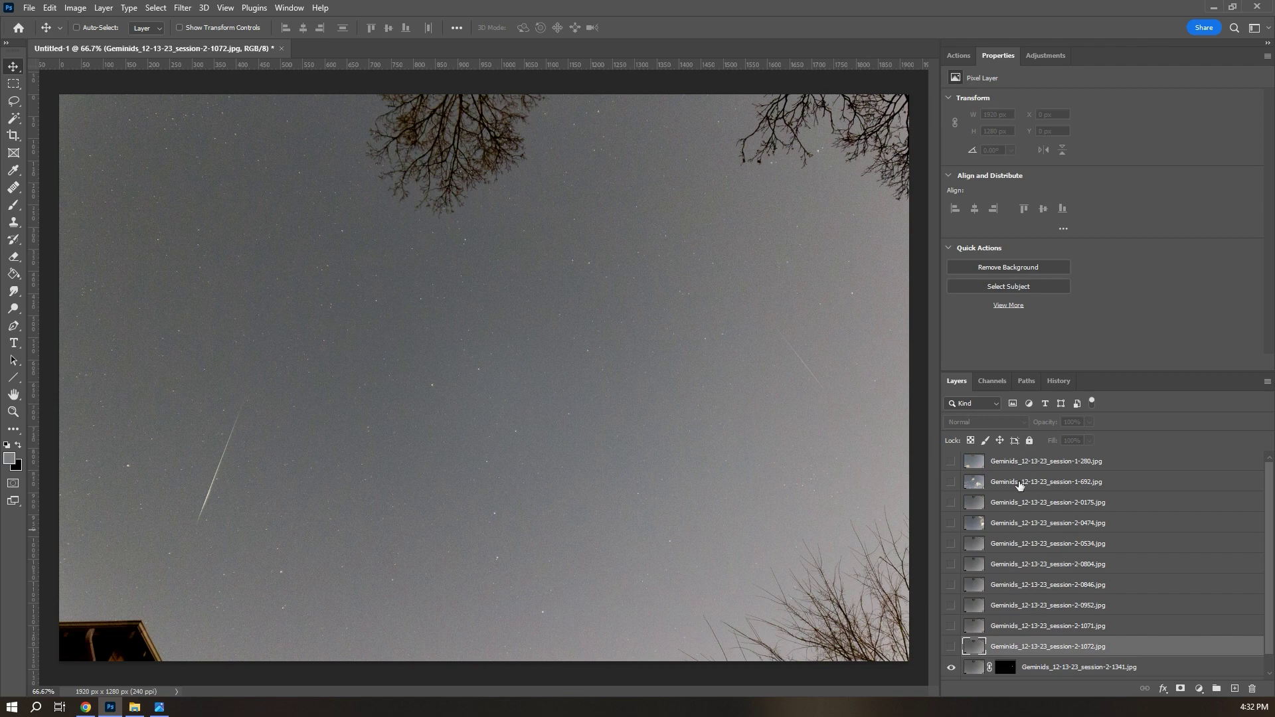
{"action": "scroll", "coordinate": [1070, 617], "scroll_direction": "down", "scroll_amount": 1}
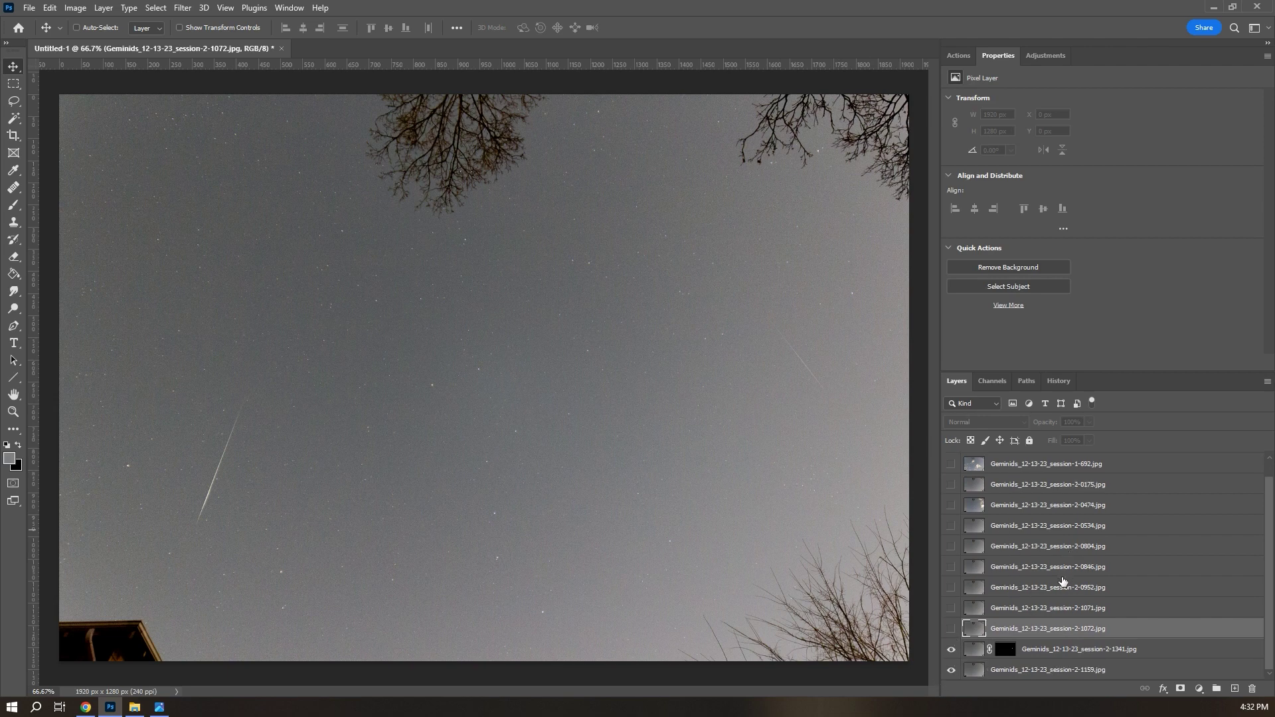
{"action": "left_click", "coordinate": [952, 631]}
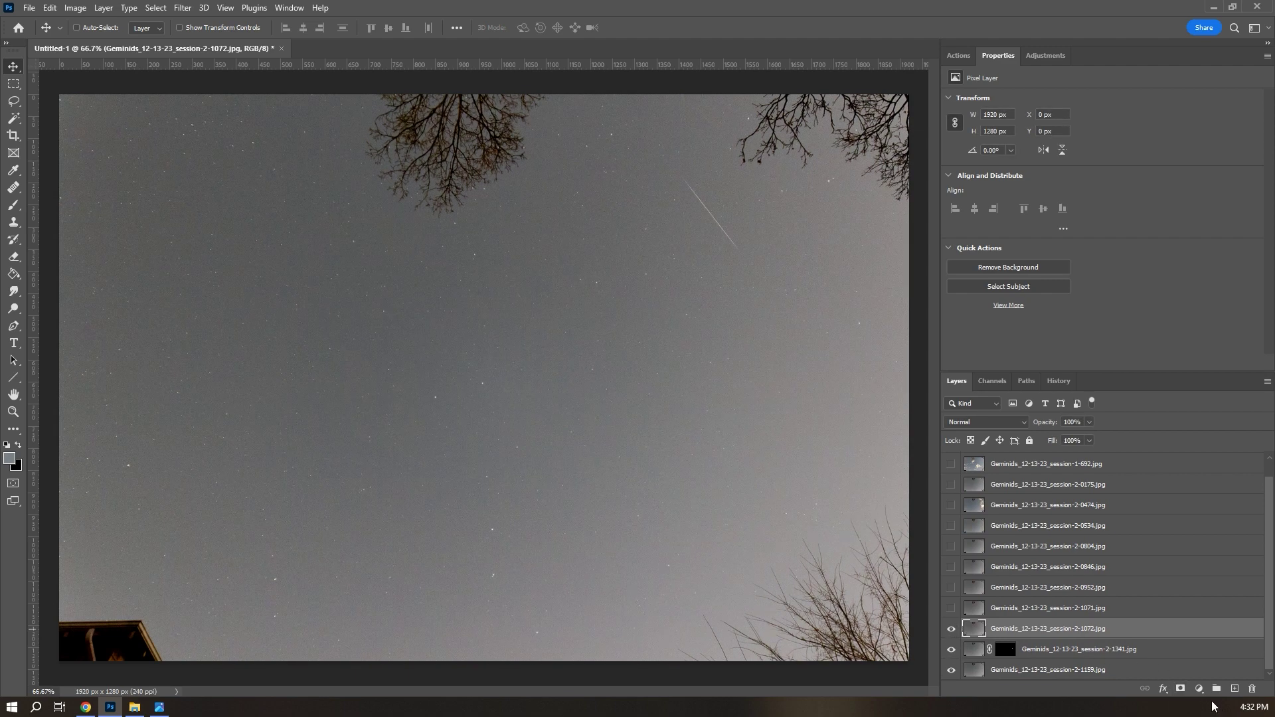
{"action": "left_click", "coordinate": [1181, 689], "text": "alt"}
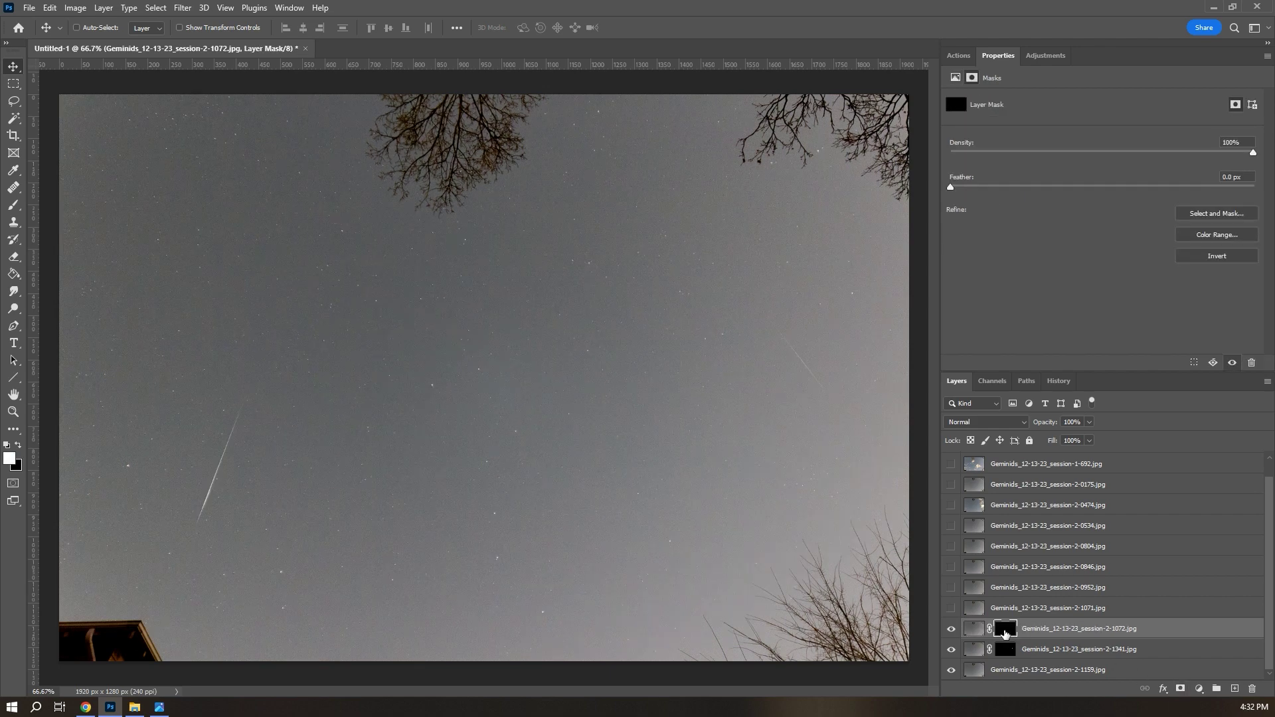
Step: Disable the session-2-1072 mask to see its meteor and paint a white brush stroke along it on the mask
{"action": "left_click", "coordinate": [1006, 631], "text": "shift"}
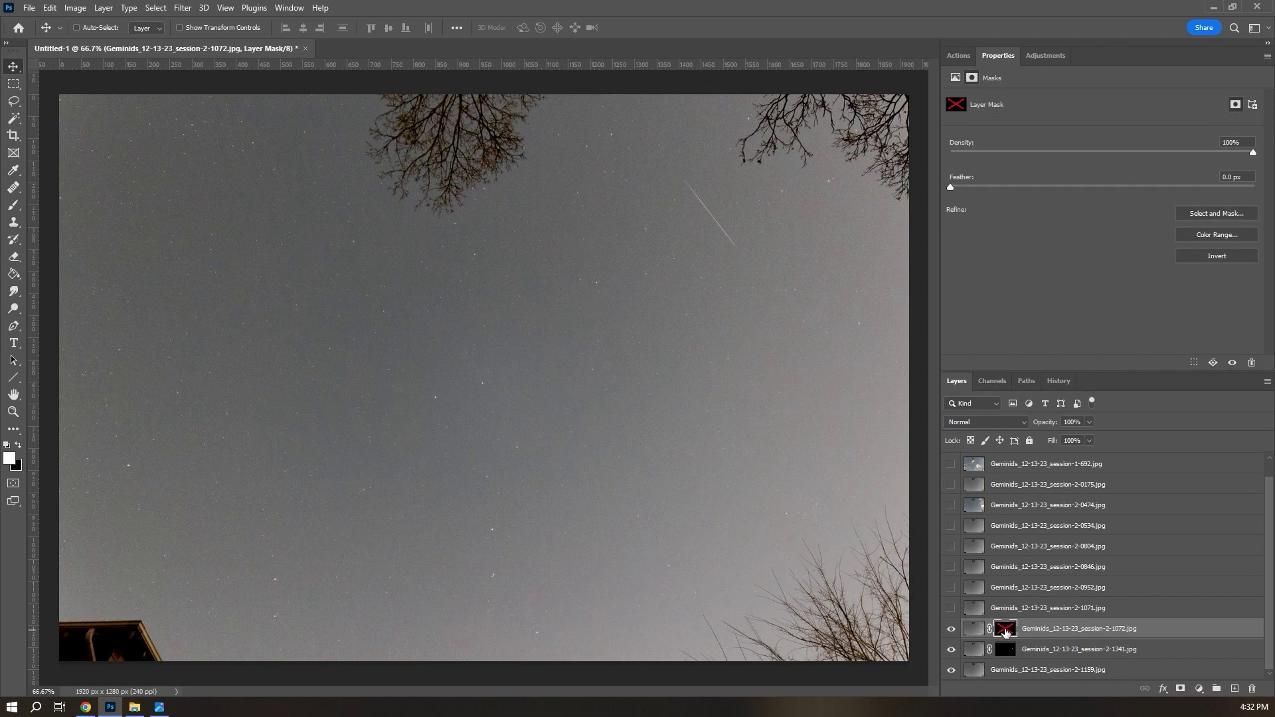
{"action": "scroll", "coordinate": [724, 193], "scroll_direction": "up", "scroll_amount": 5}
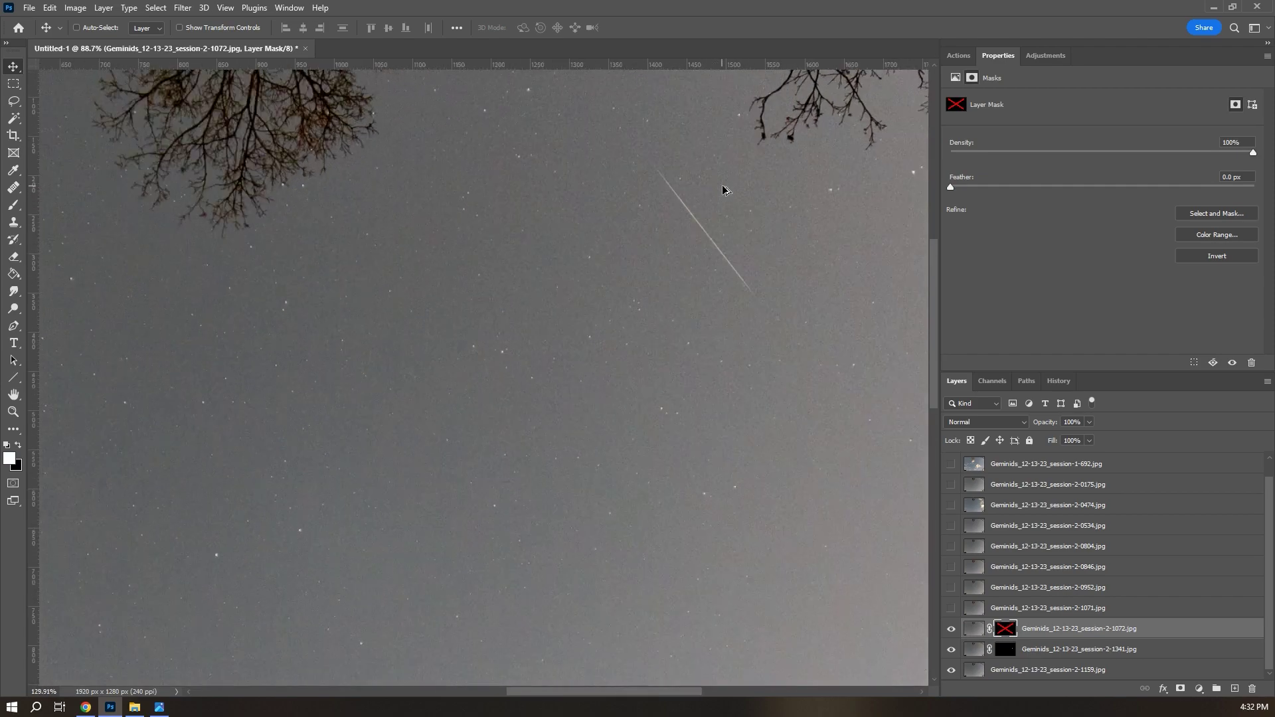
{"action": "scroll", "coordinate": [727, 182], "scroll_direction": "up", "scroll_amount": 1}
{"action": "key", "text": "b"}
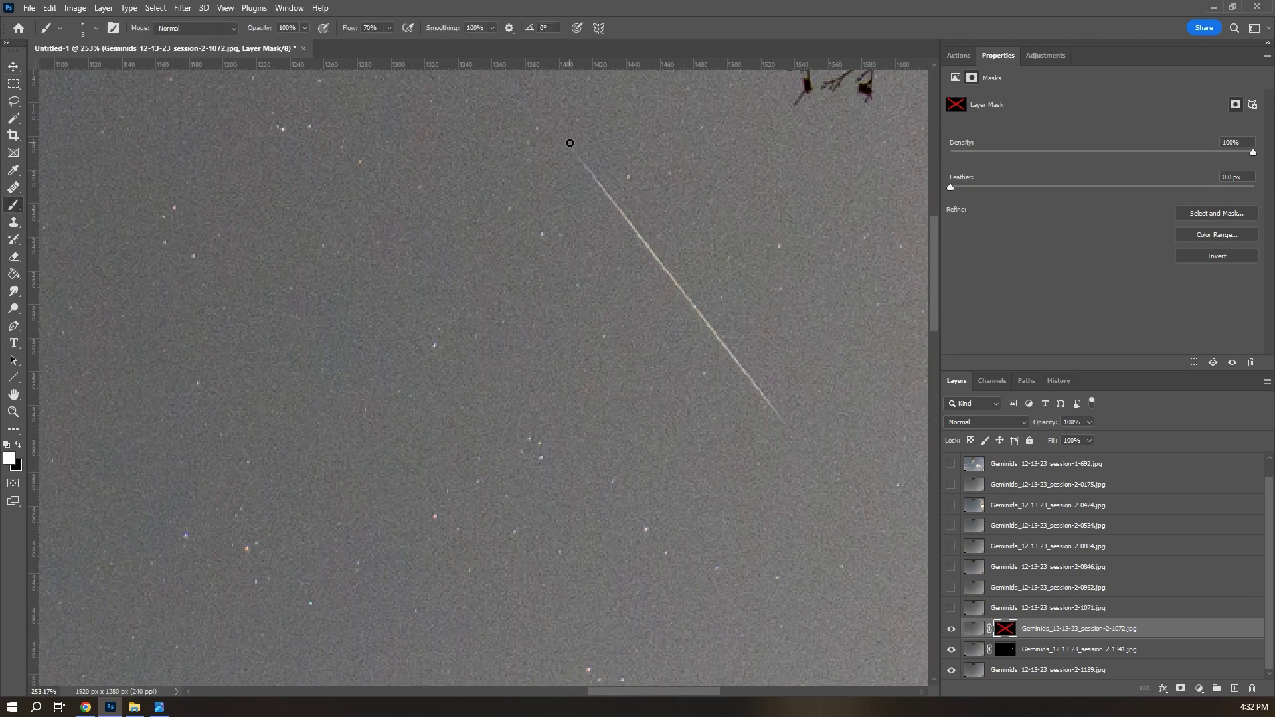
Step: View the session-2-1072 mask on its own to inspect the painted stroke, and return to the full composite with the Move tool
{"action": "left_click", "coordinate": [1014, 632], "text": "alt"}
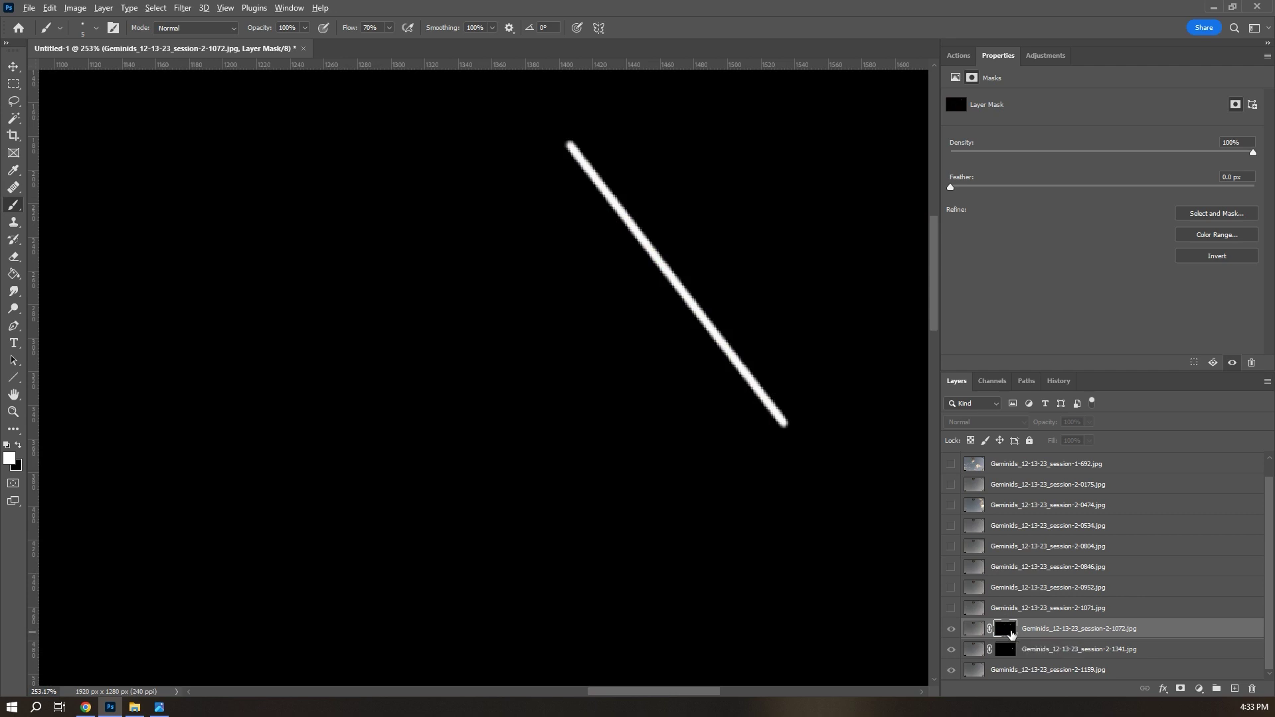
{"action": "left_click", "coordinate": [1011, 631], "text": "alt"}
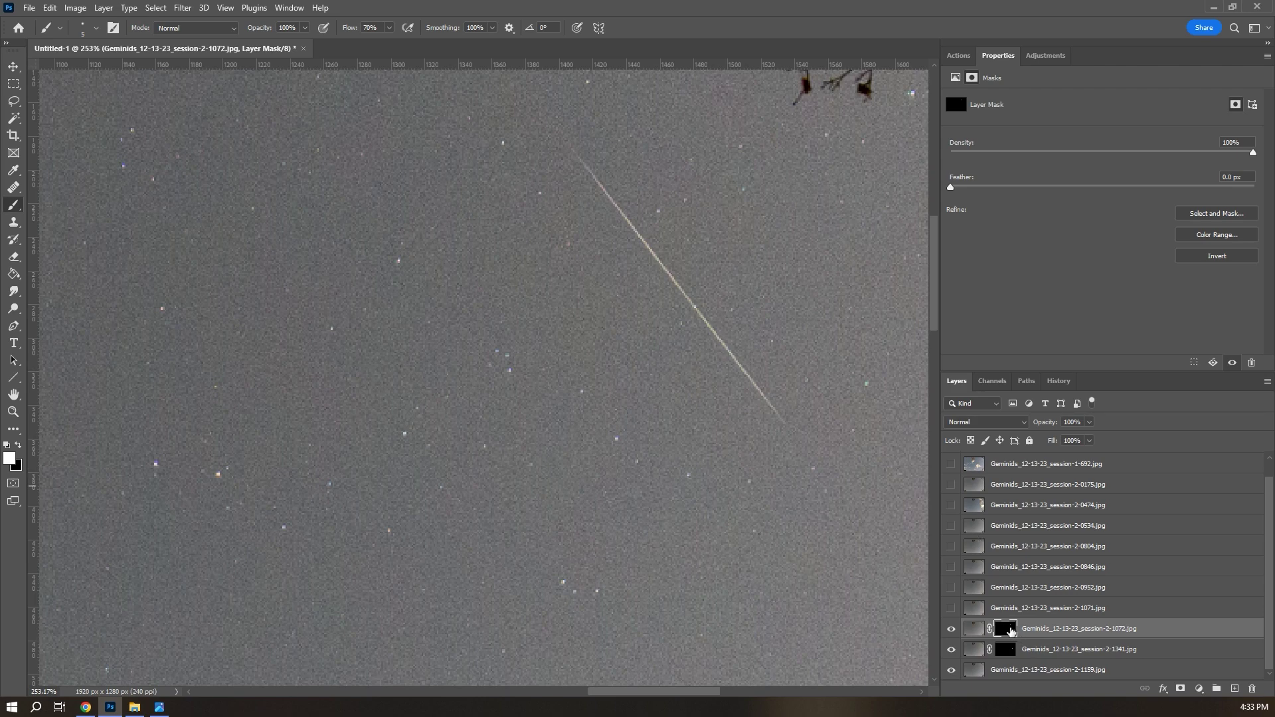
{"action": "scroll", "coordinate": [720, 380], "scroll_direction": "down", "scroll_amount": 10}
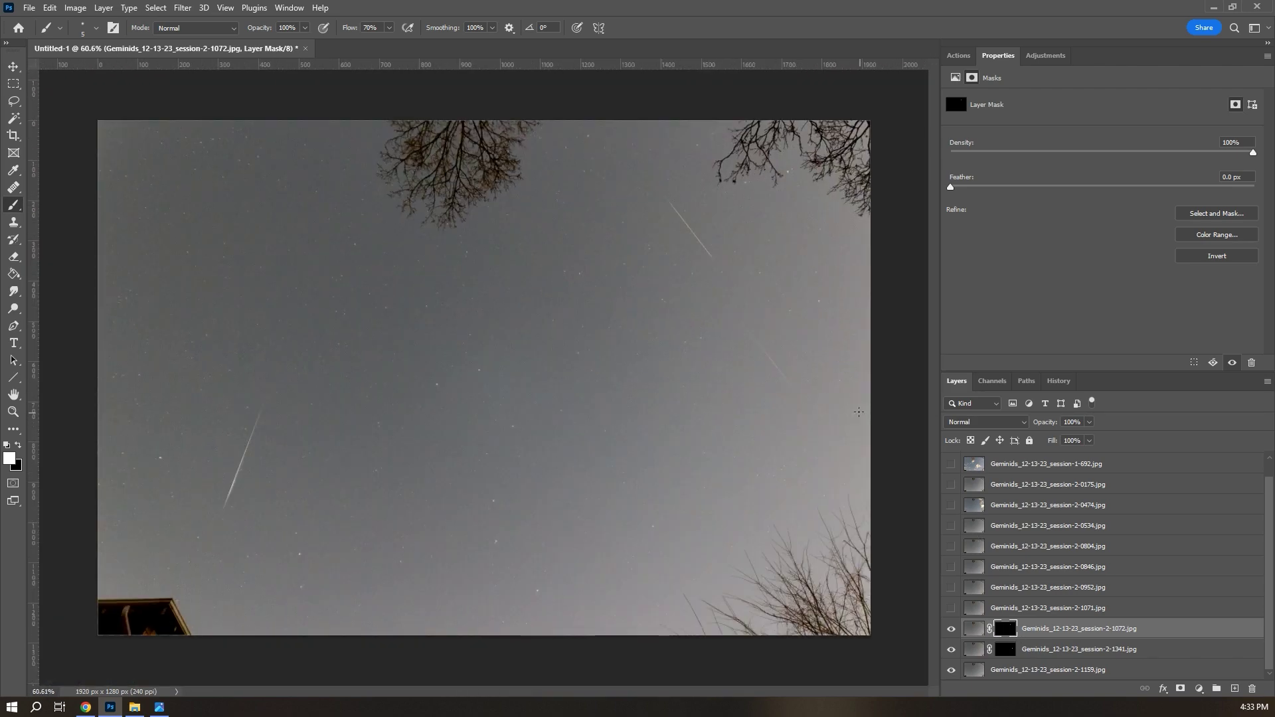
{"action": "left_click", "coordinate": [16, 66]}
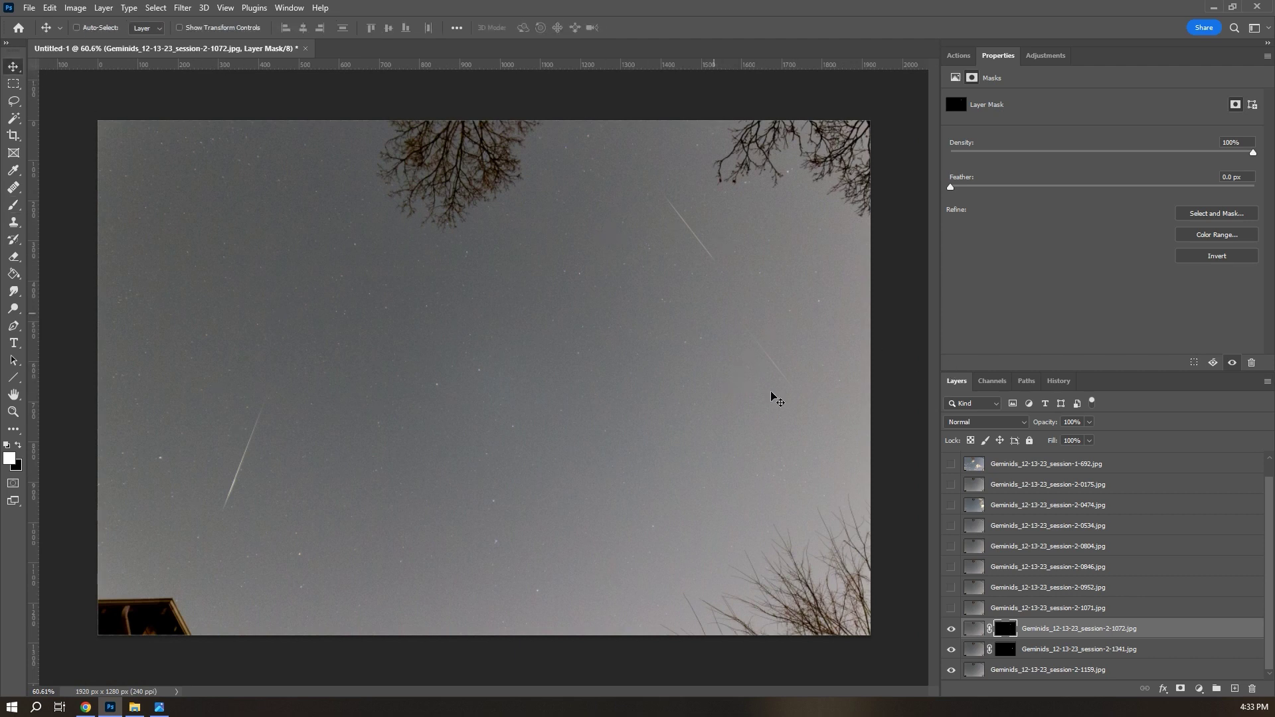
Step: Examine the masked meteor edges and set the session-2-1341 layer's blend mode to Lighten
{"action": "left_click", "coordinate": [1080, 653]}
{"action": "scroll", "coordinate": [811, 337], "scroll_direction": "up", "scroll_amount": 5}
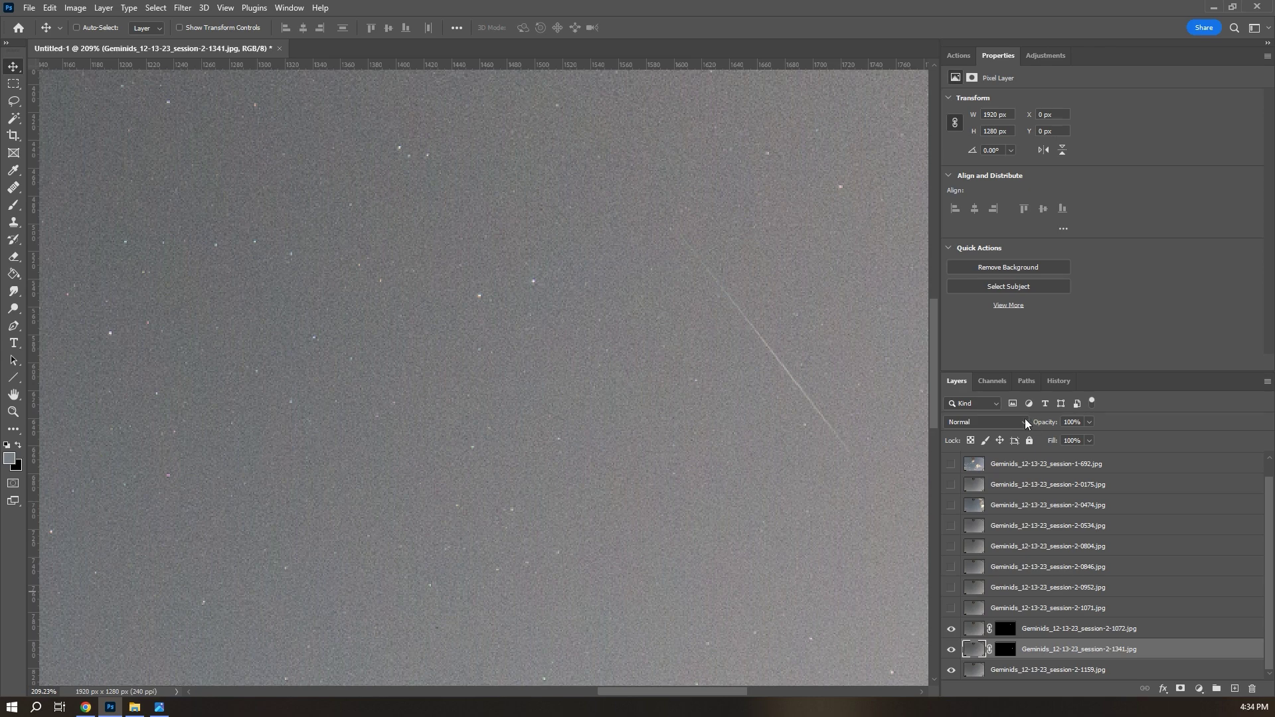
{"action": "scroll", "coordinate": [847, 356], "scroll_direction": "down", "scroll_amount": 3}
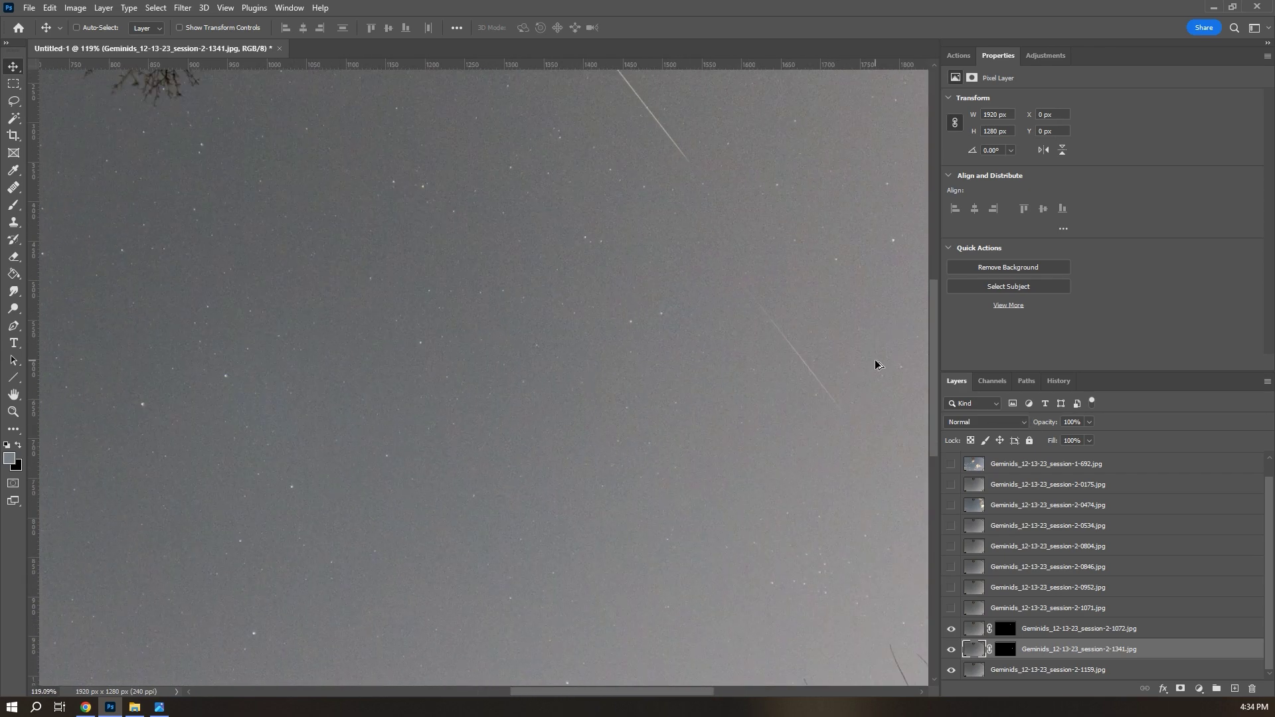
{"action": "scroll", "coordinate": [876, 361], "scroll_direction": "up", "scroll_amount": 4}
{"action": "scroll", "coordinate": [598, 272], "scroll_direction": "up", "scroll_amount": 5}
{"action": "scroll", "coordinate": [332, 166], "scroll_direction": "up", "scroll_amount": 1}
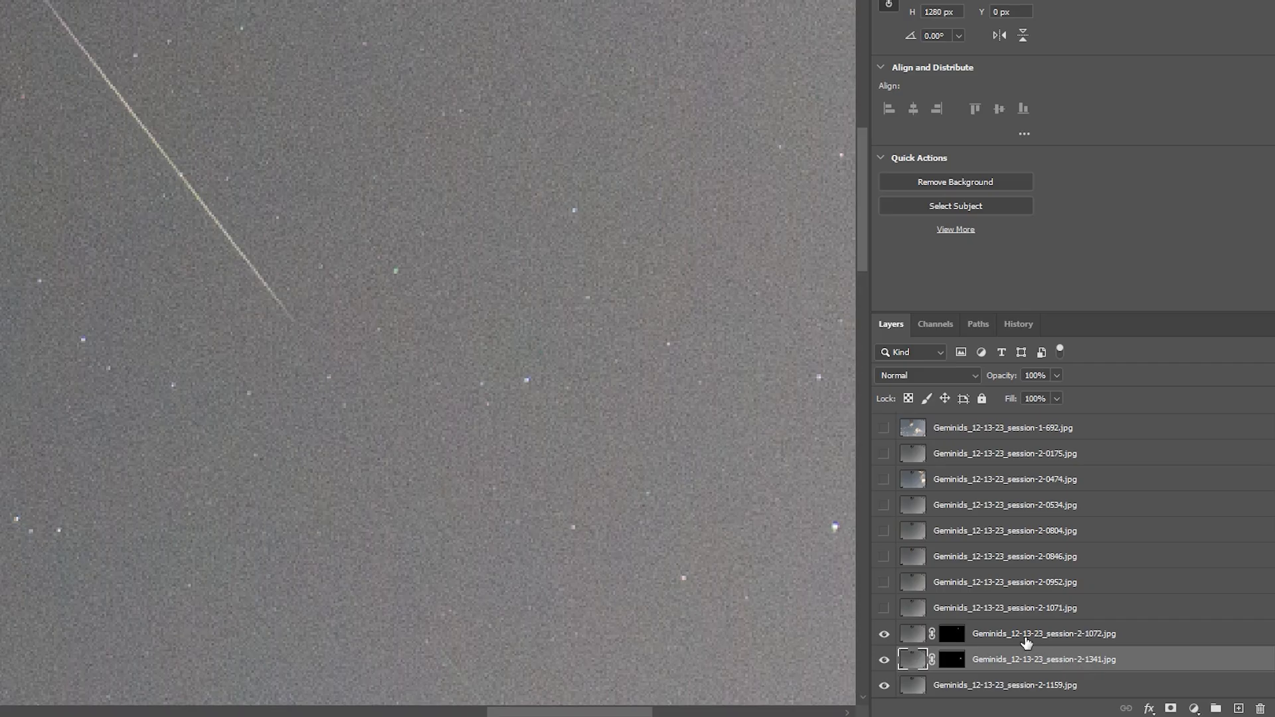
{"action": "left_click", "coordinate": [977, 376]}
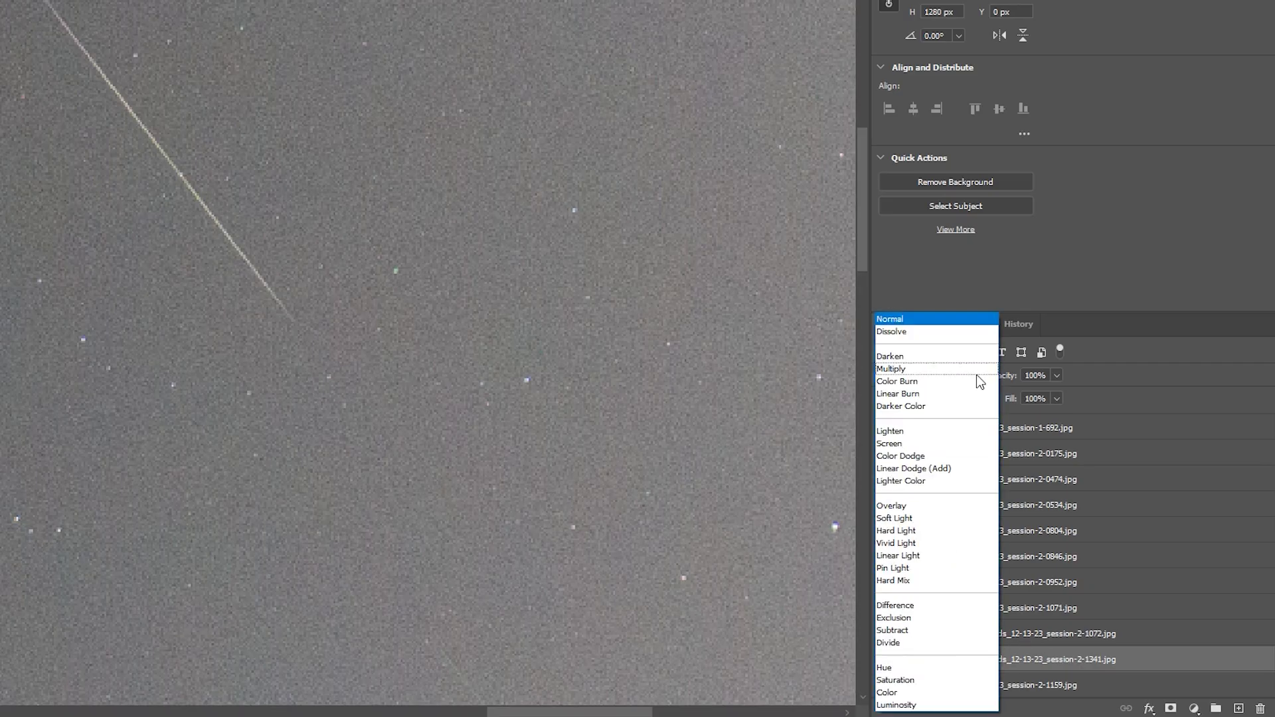
{"action": "left_click", "coordinate": [892, 432]}
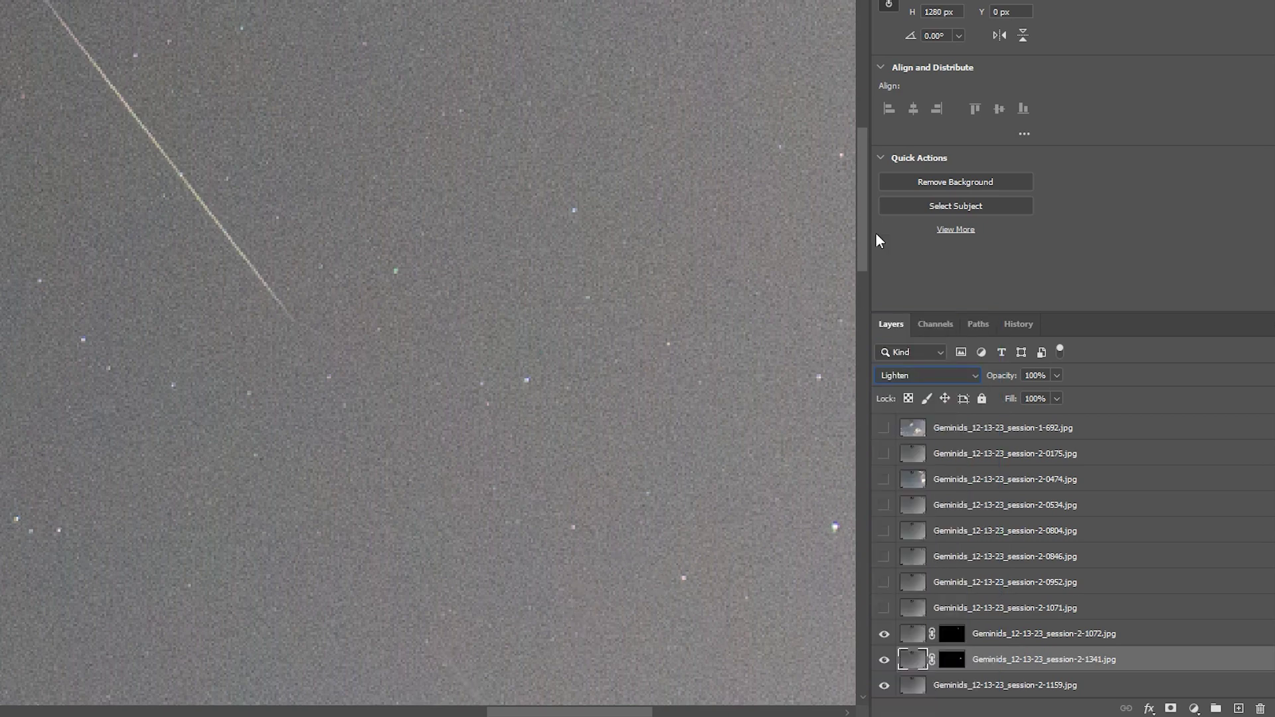
Step: Set the session-2-1072 layer's blend mode to Lighten
{"action": "left_click", "coordinate": [1017, 642]}
{"action": "left_click", "coordinate": [980, 378]}
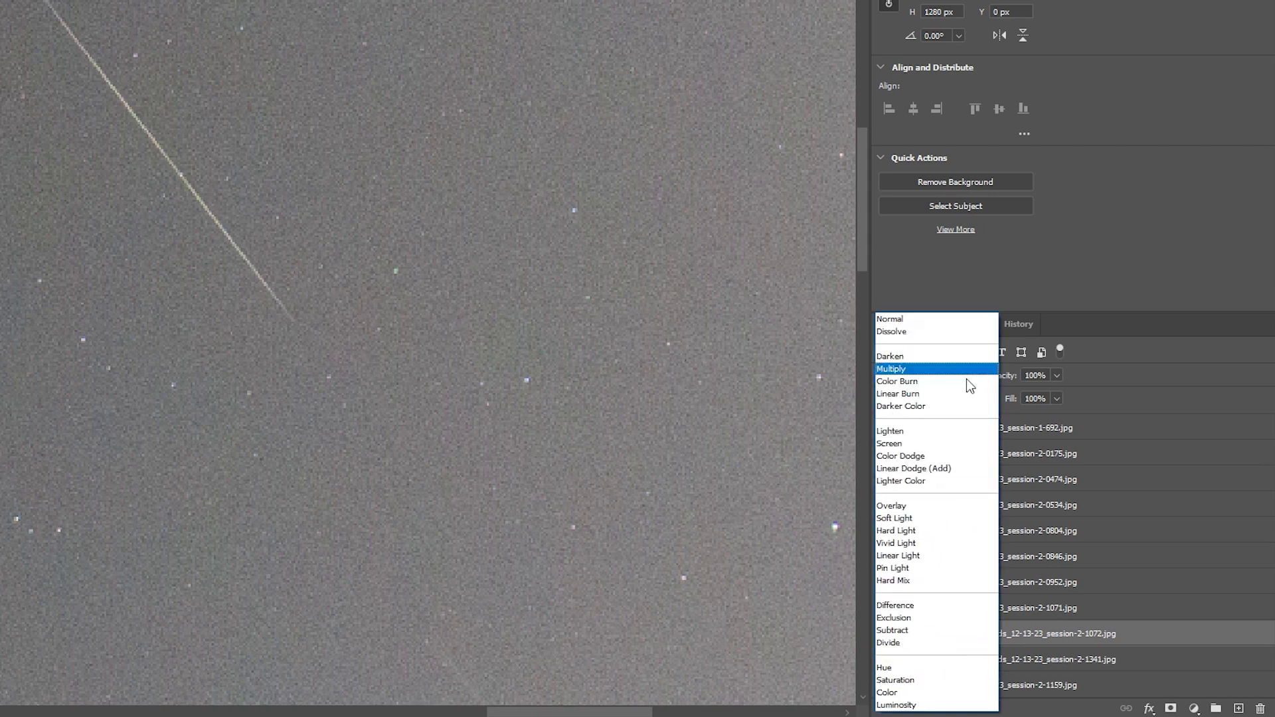
{"action": "left_click", "coordinate": [934, 433]}
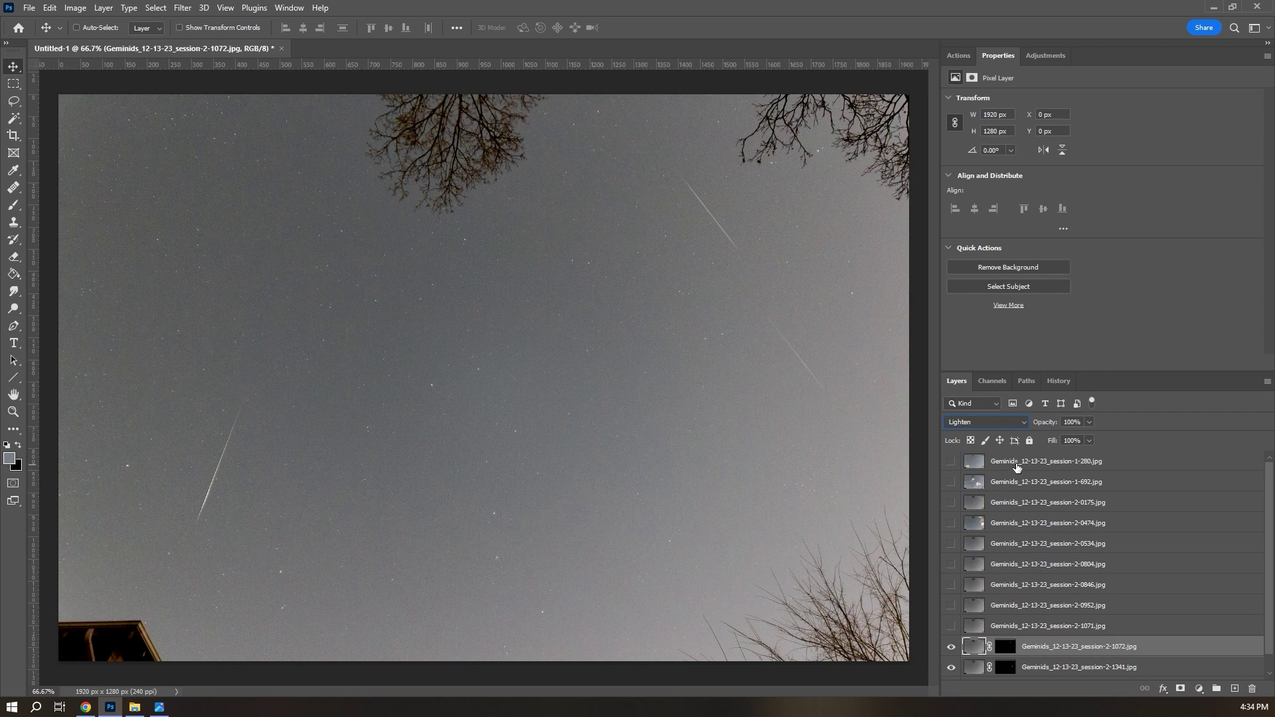
Step: Show the session-1-280 layer and add a black layer mask that hides it
{"action": "left_click", "coordinate": [952, 463]}
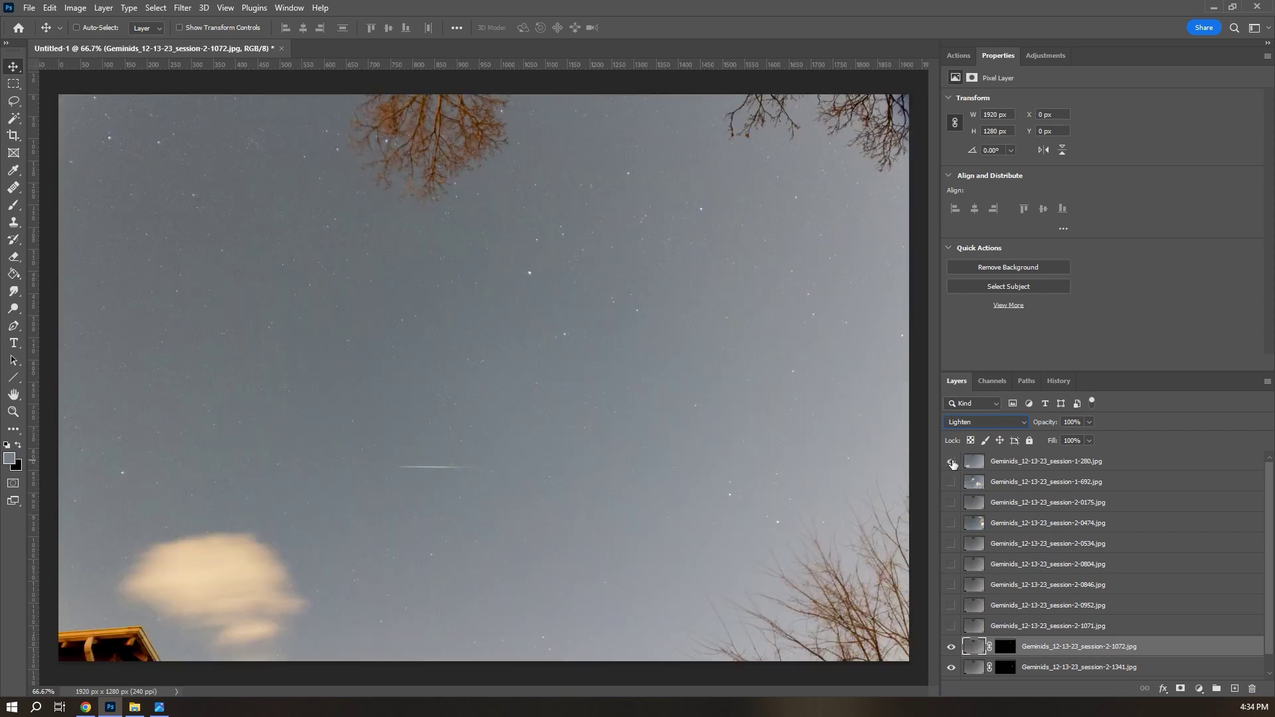
{"action": "left_click", "coordinate": [1007, 464]}
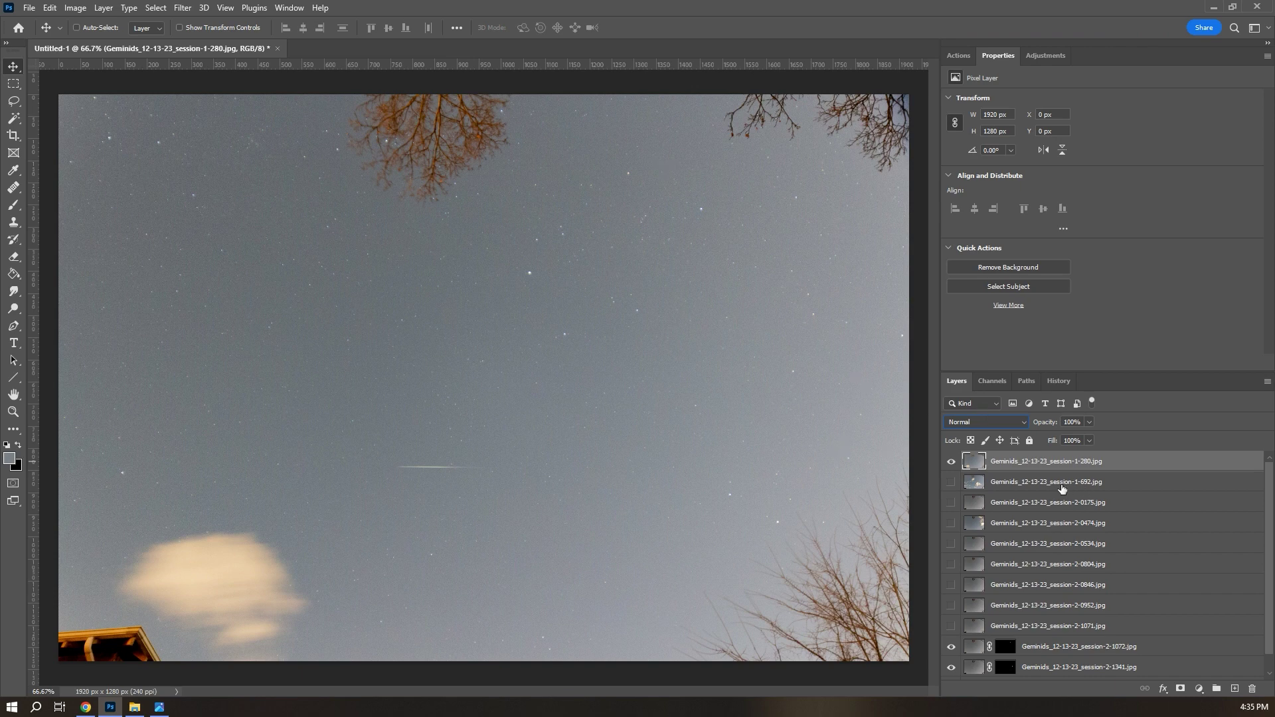
{"action": "left_click", "coordinate": [1181, 689], "text": "alt"}
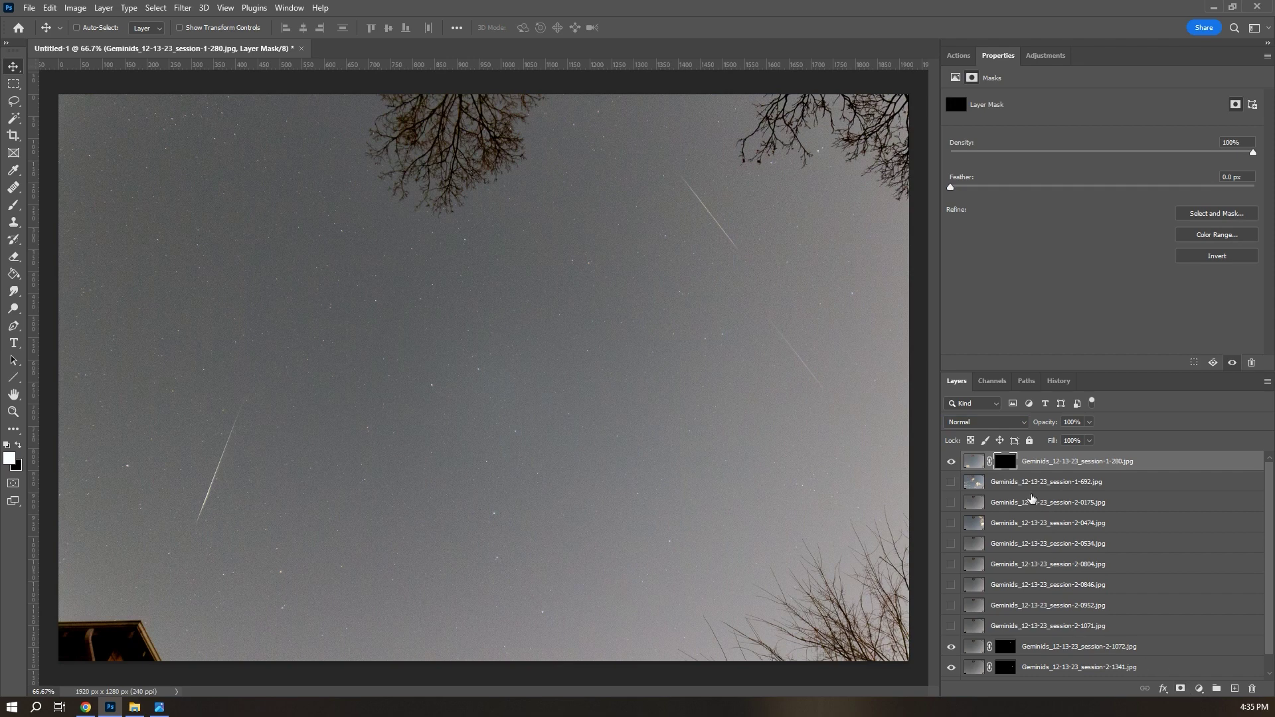
Step: Disable the session-1-280 mask, paint a 4 px white stroke along its horizontal meteor, and re-enable the mask
{"action": "left_click", "coordinate": [1006, 461], "text": "shift"}
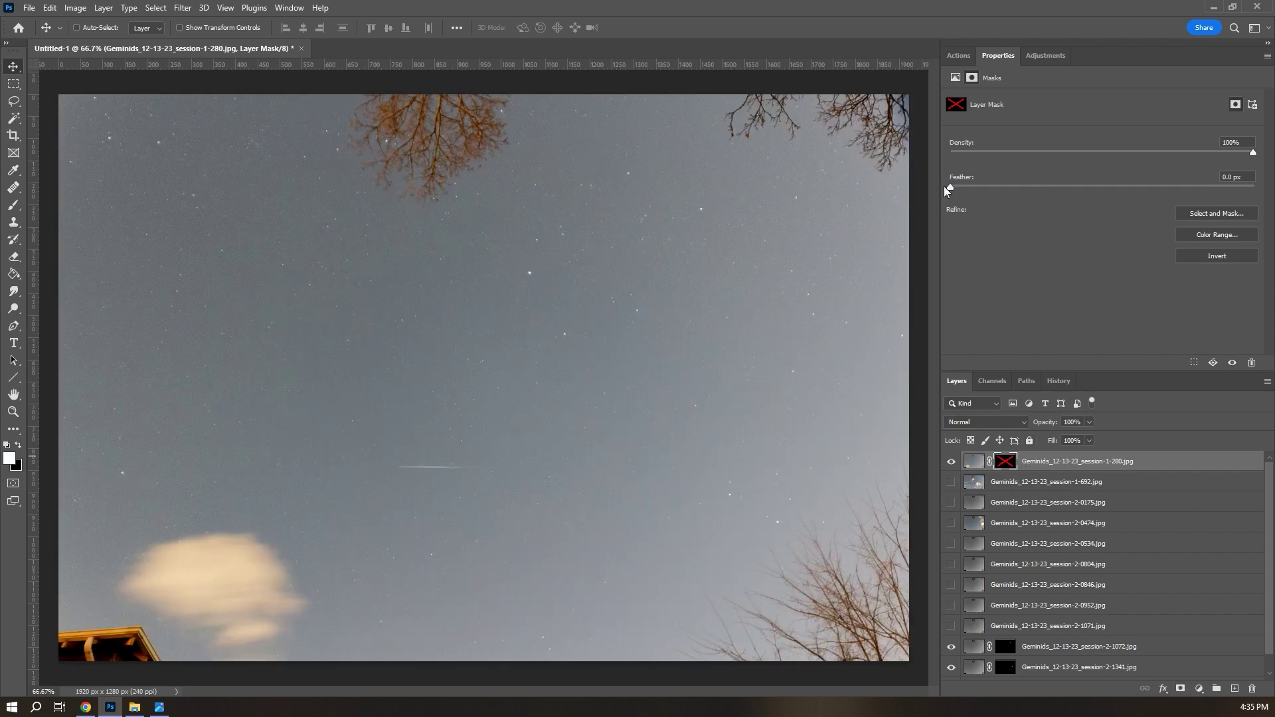
{"action": "scroll", "coordinate": [403, 473], "scroll_direction": "up", "scroll_amount": 5}
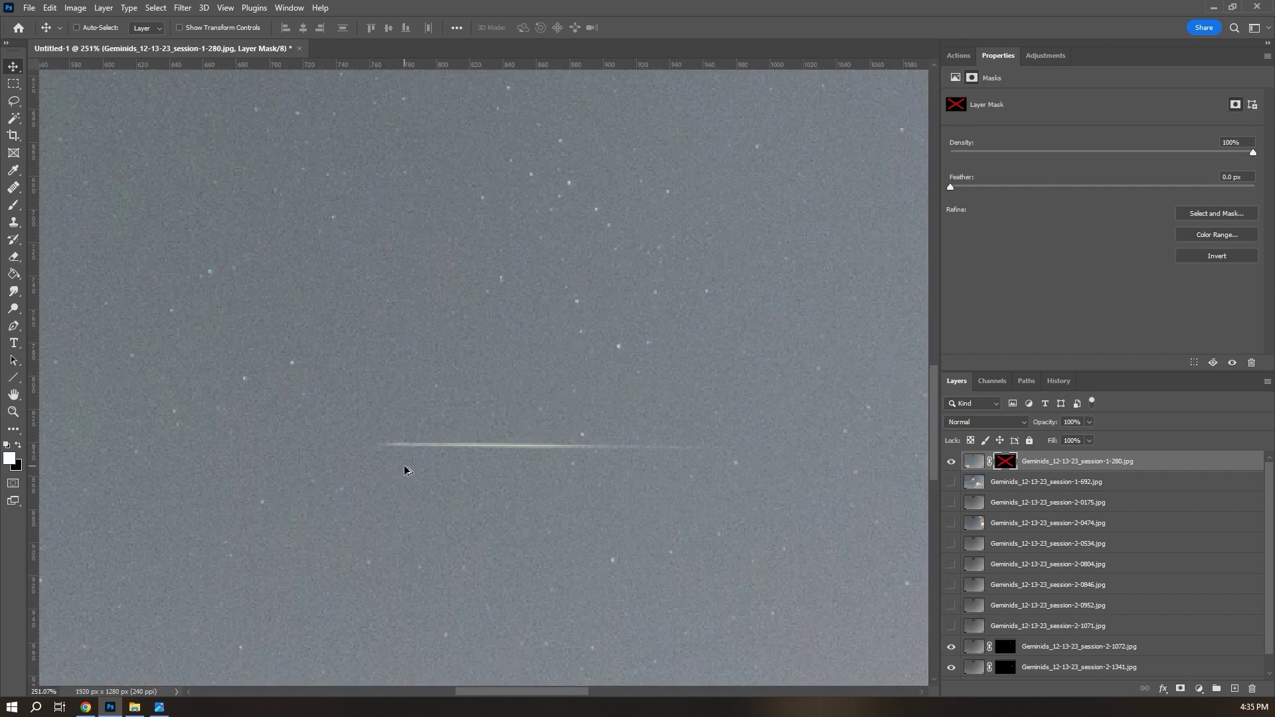
{"action": "left_click", "coordinate": [13, 204]}
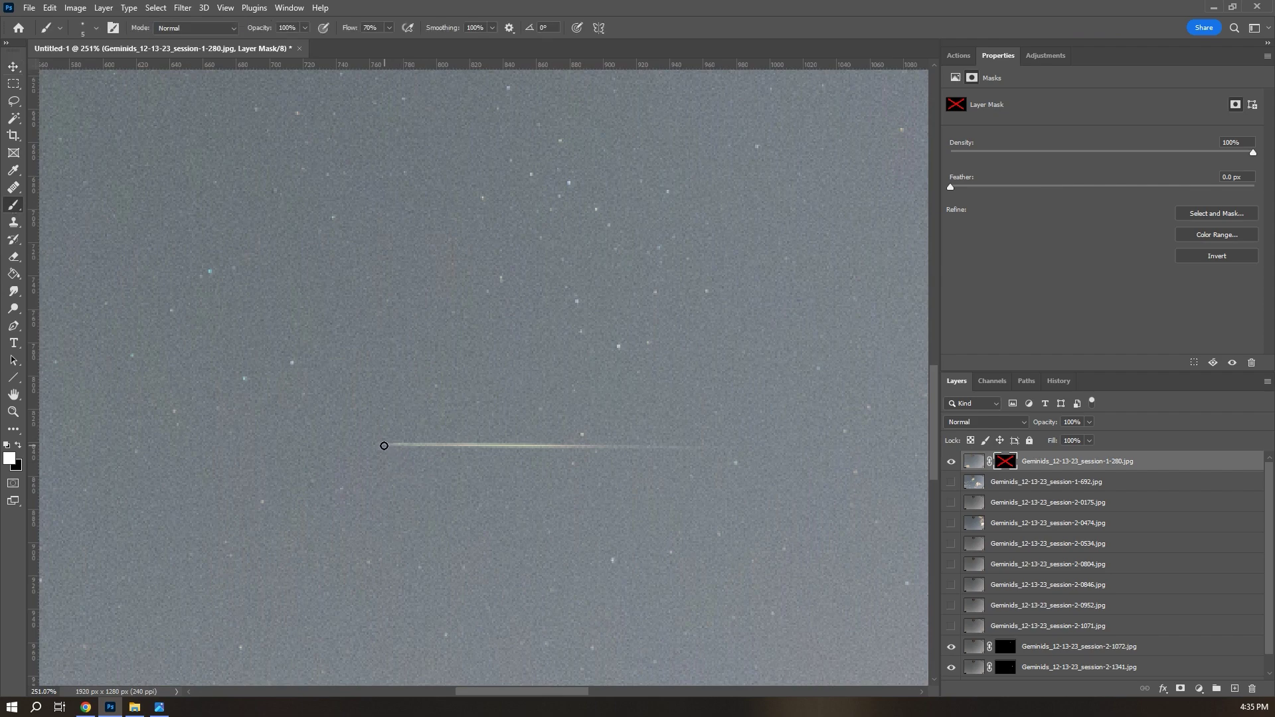
{"action": "right_click", "coordinate": [383, 444]}
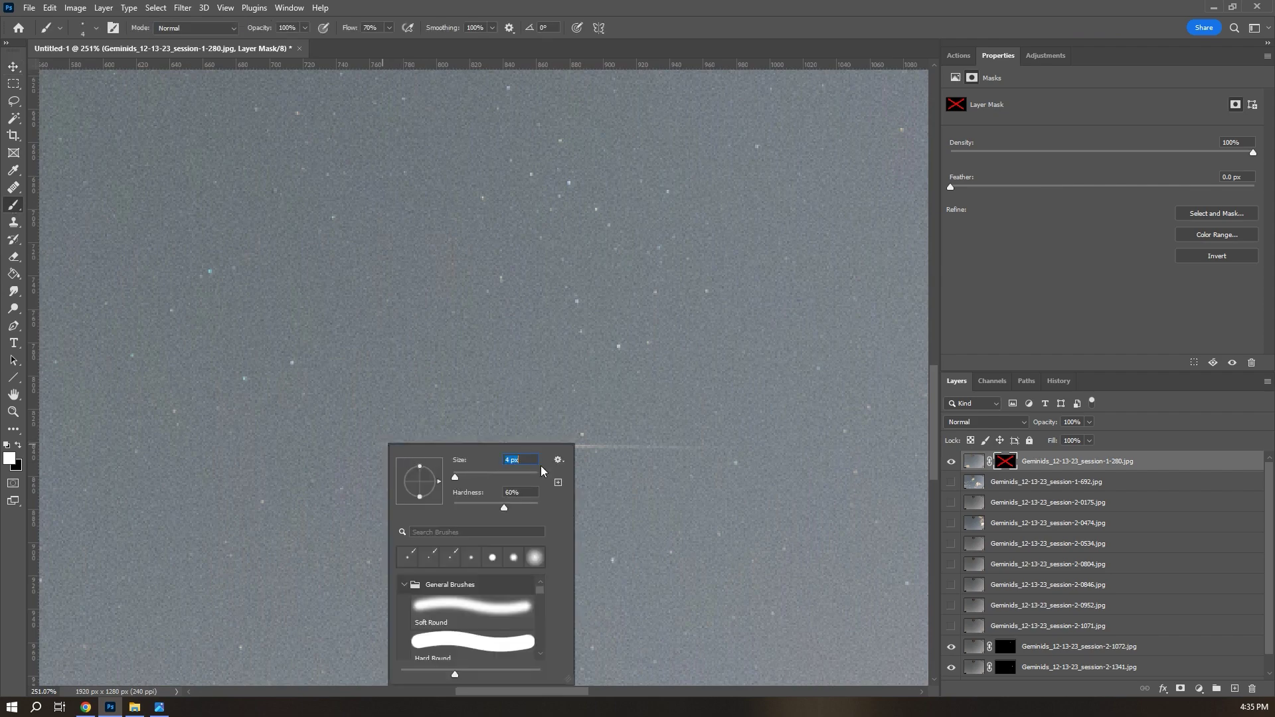
{"action": "key", "text": "Return"}
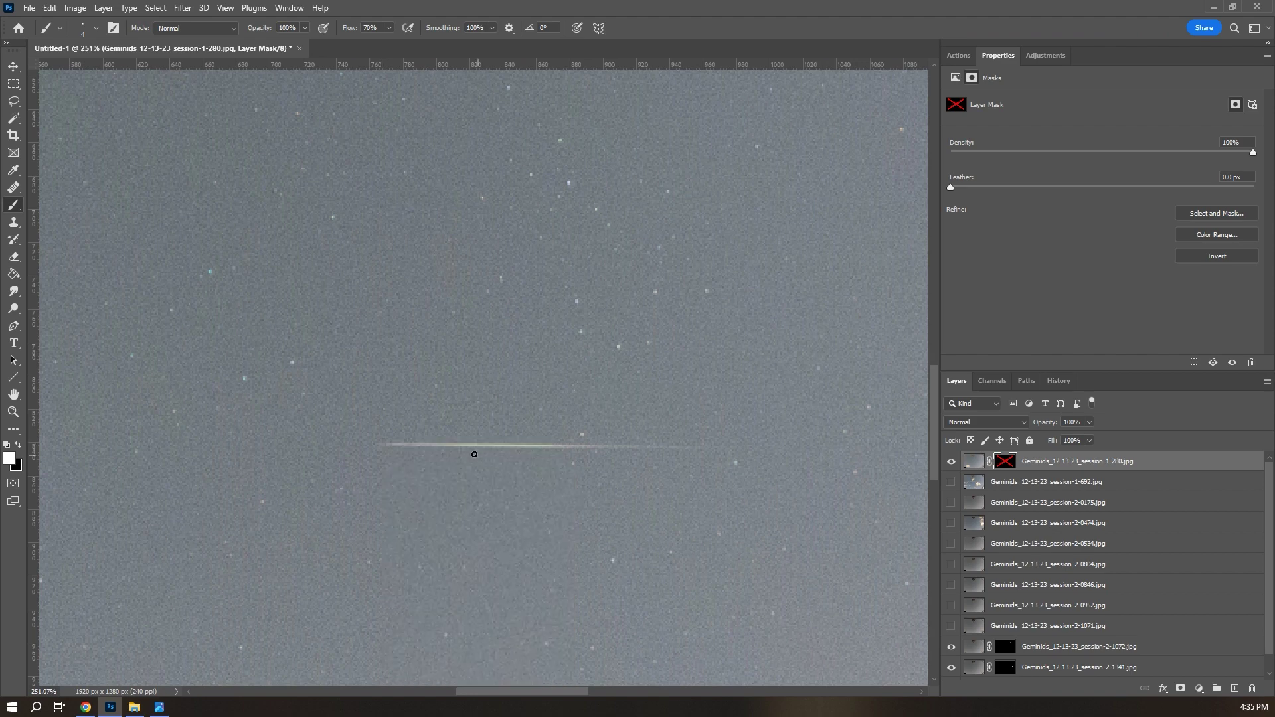
{"action": "left_click", "coordinate": [382, 445], "text": "shift"}
{"action": "scroll", "coordinate": [382, 444], "scroll_direction": "up", "scroll_amount": 3}
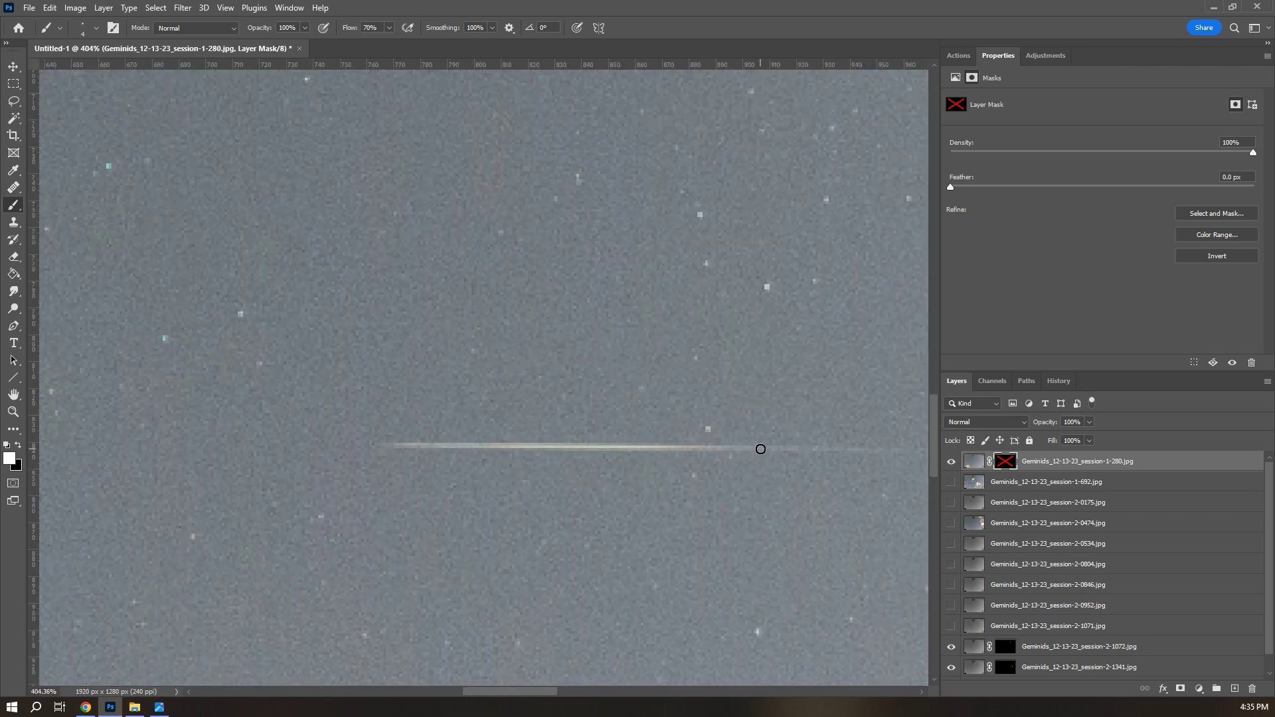
{"action": "left_click", "coordinate": [1009, 464], "text": "shift"}
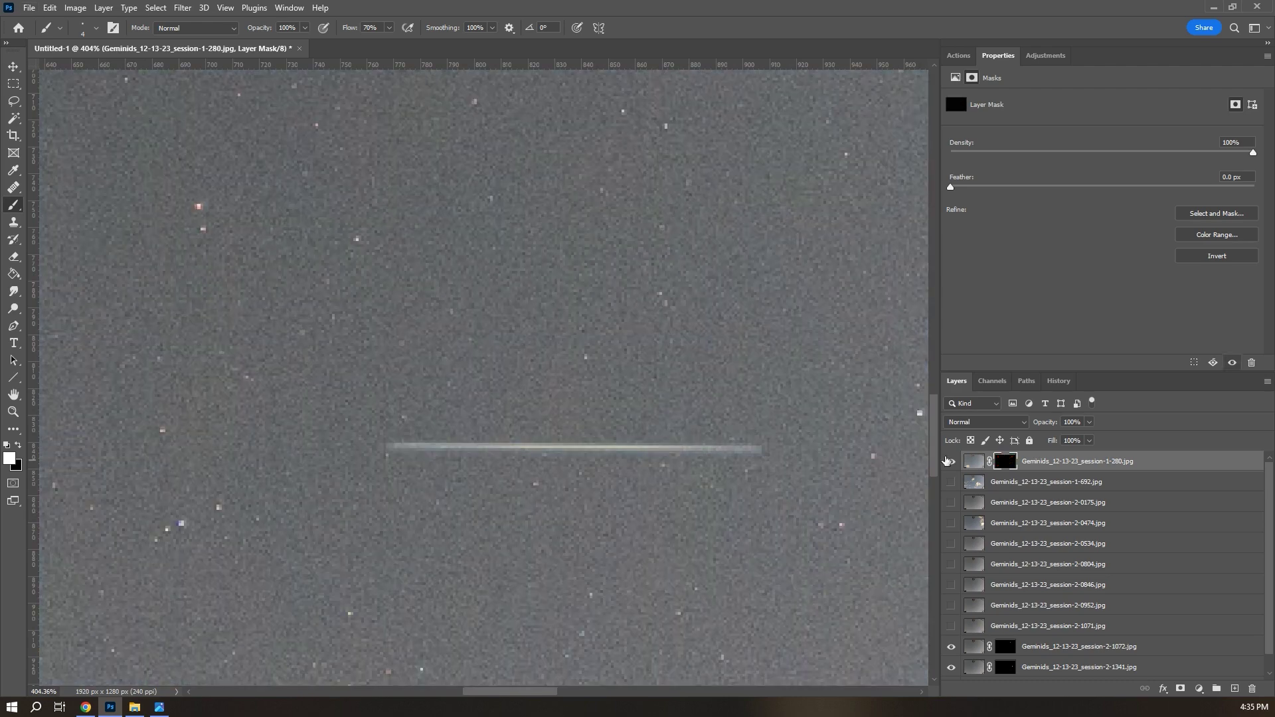
Step: Set the session-1-280 layer's blend mode to Lighten and return to the full composite with the Move tool
{"action": "scroll", "coordinate": [800, 472], "scroll_direction": "down", "scroll_amount": 3}
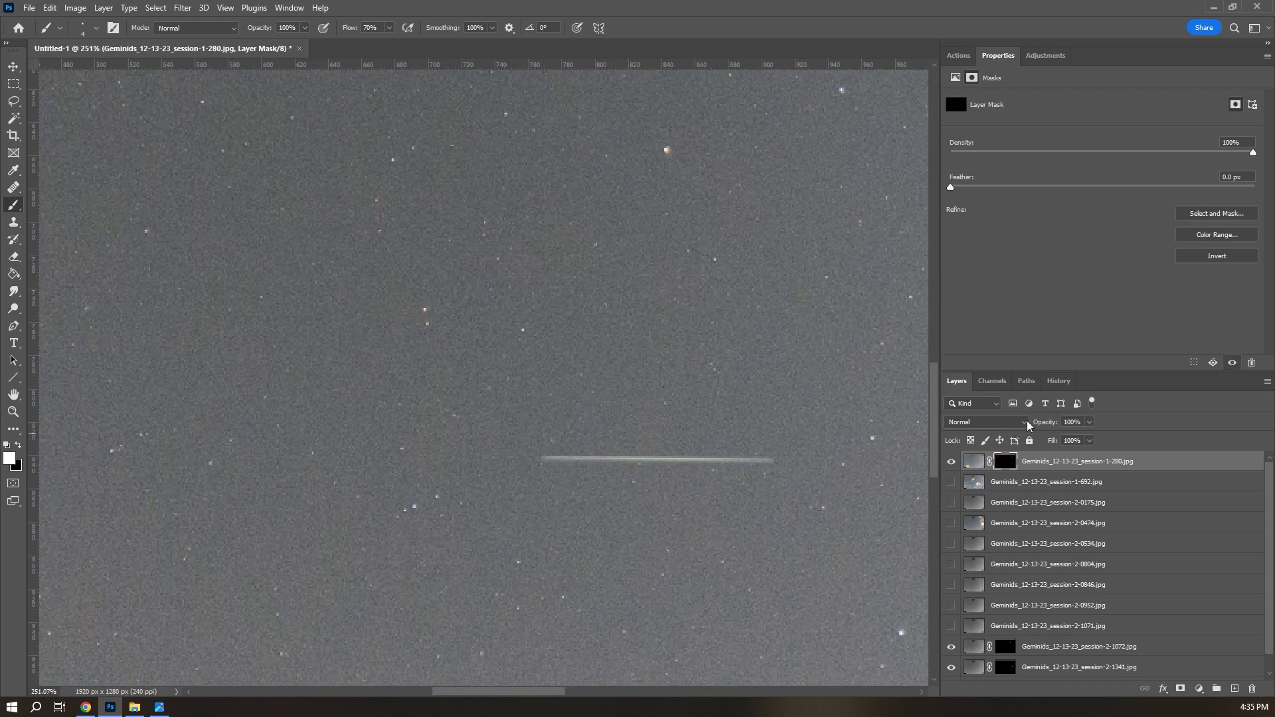
{"action": "left_click", "coordinate": [1015, 427]}
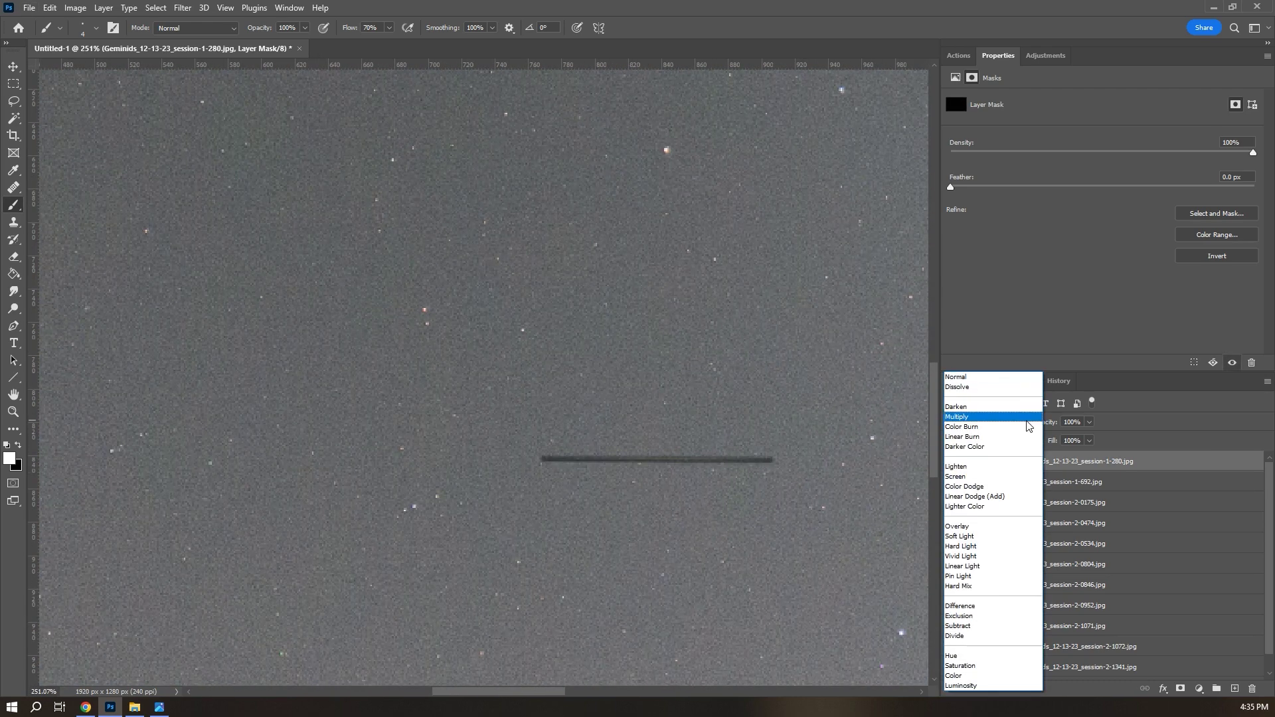
{"action": "left_click", "coordinate": [1002, 467]}
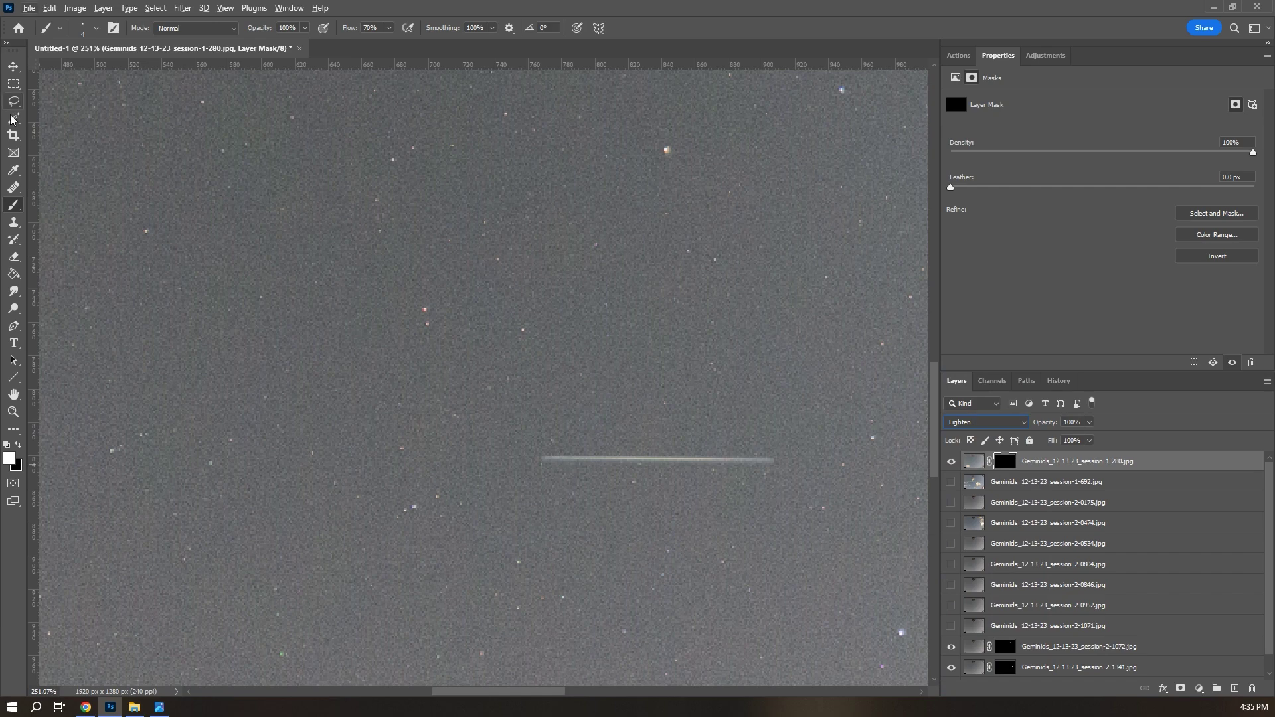
{"action": "left_click", "coordinate": [13, 66]}
{"action": "scroll", "coordinate": [711, 457], "scroll_direction": "down", "scroll_amount": 3}
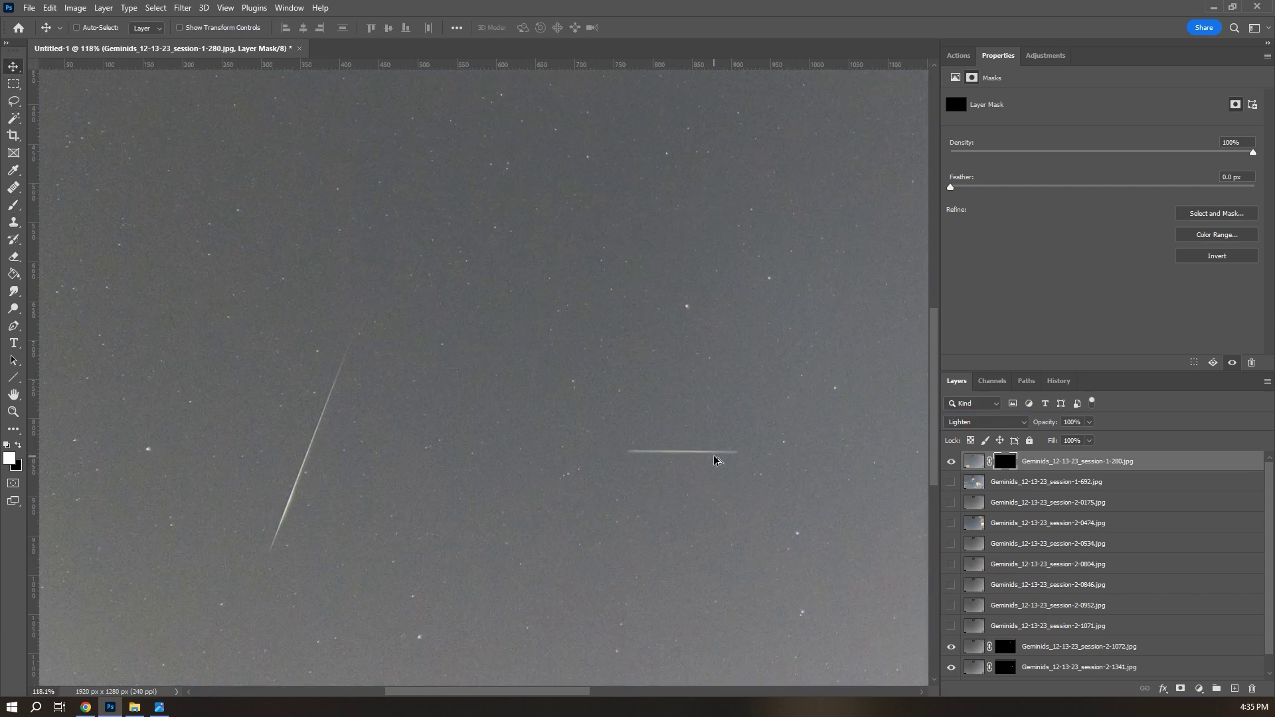
{"action": "scroll", "coordinate": [716, 460], "scroll_direction": "down", "scroll_amount": 2}
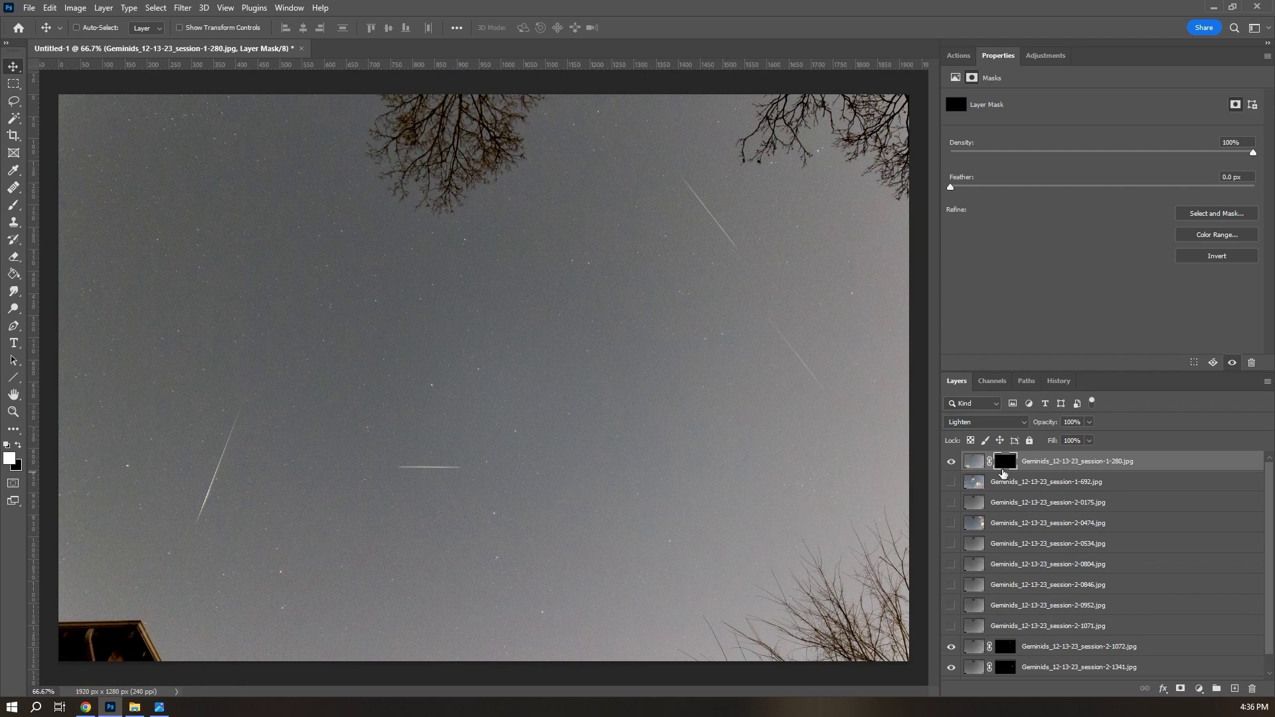
Step: Rotate the session-1-280 layer by about -127° with Free Transform and apply the transformation
{"action": "left_click", "coordinate": [1003, 472], "text": "shift"}
{"action": "left_click", "coordinate": [1003, 471], "text": "shift"}
{"action": "key", "text": "ctrl+t"}
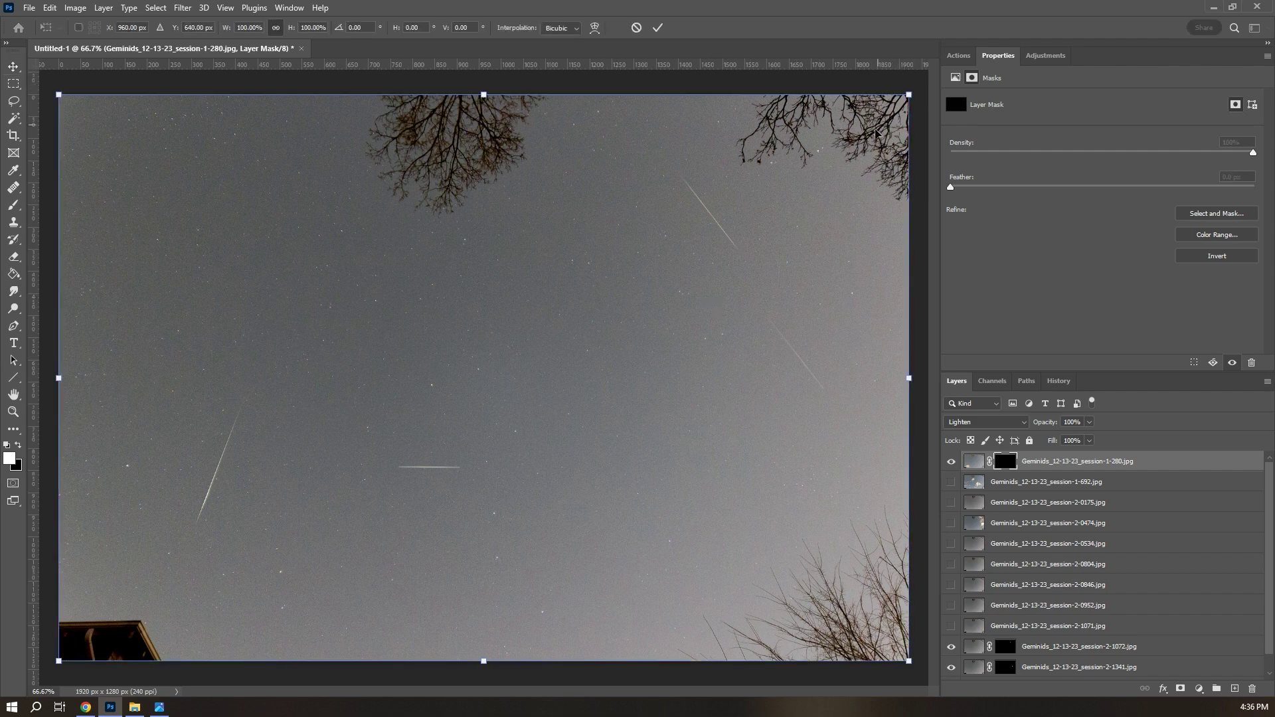
{"action": "key", "text": "ctrl+0"}
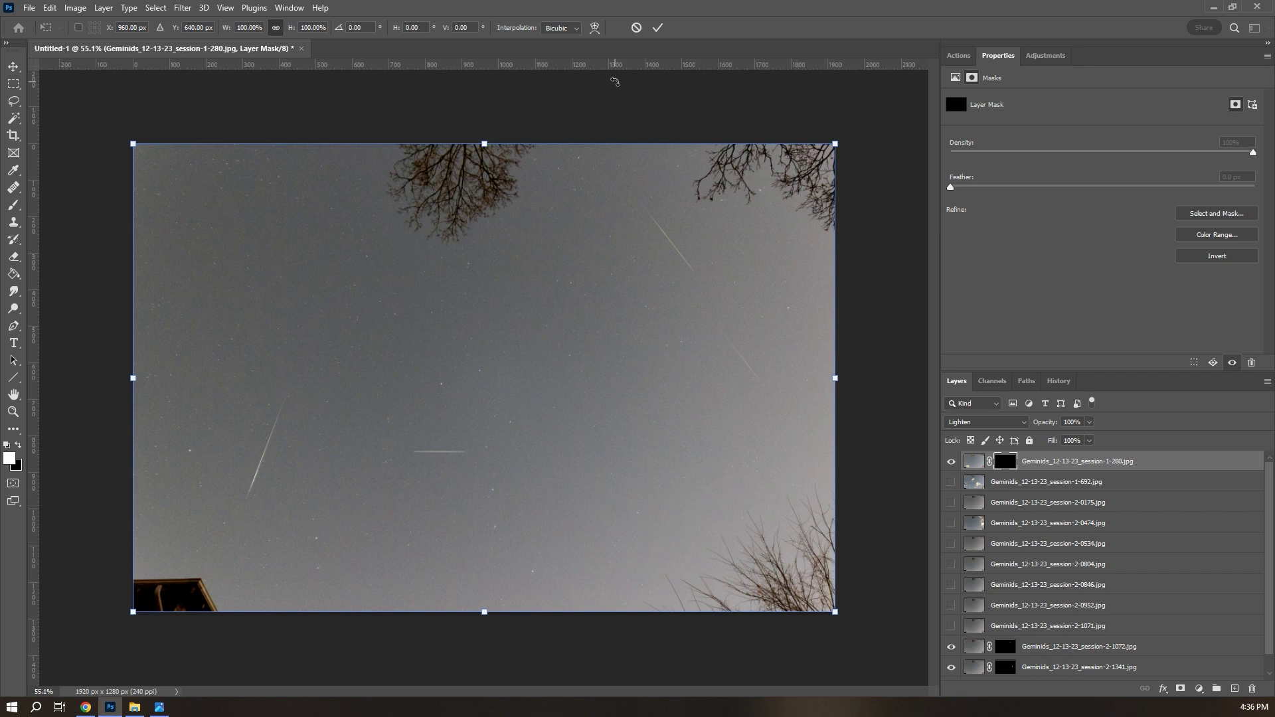
{"action": "left_click_drag", "start_coordinate": [850, 137], "coordinate": [80, 240]}
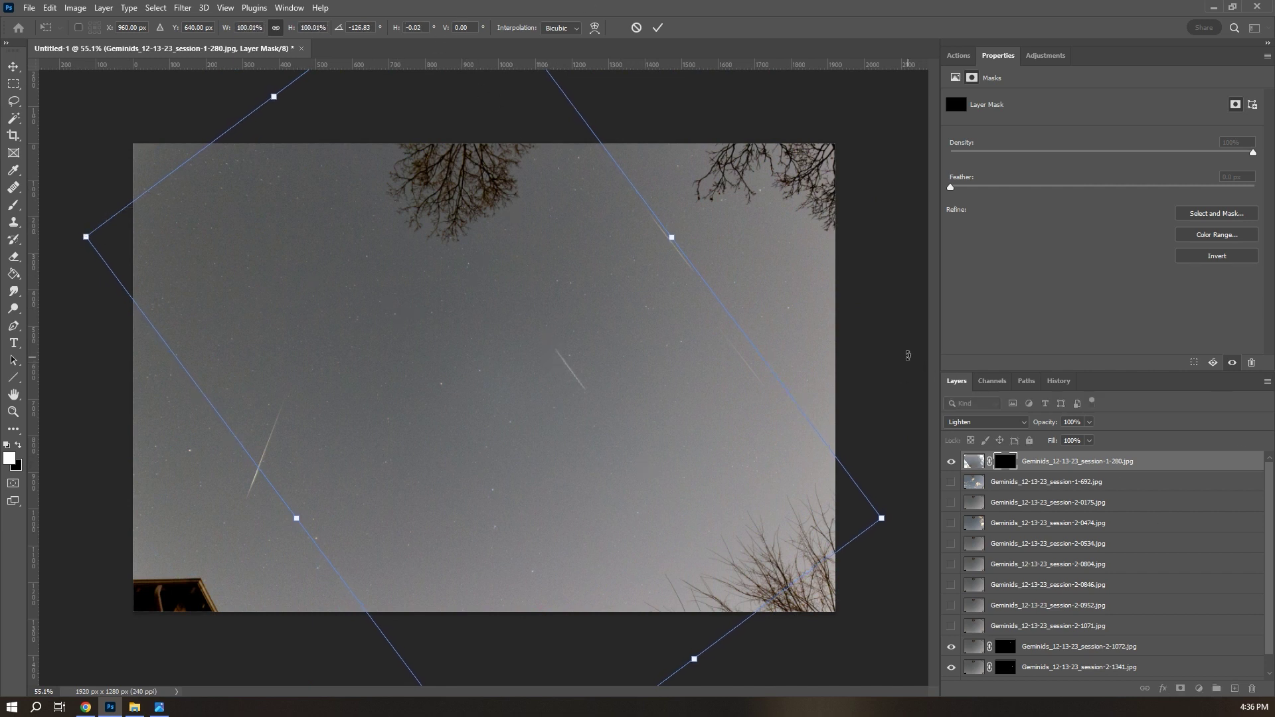
{"action": "left_click", "coordinate": [657, 27]}
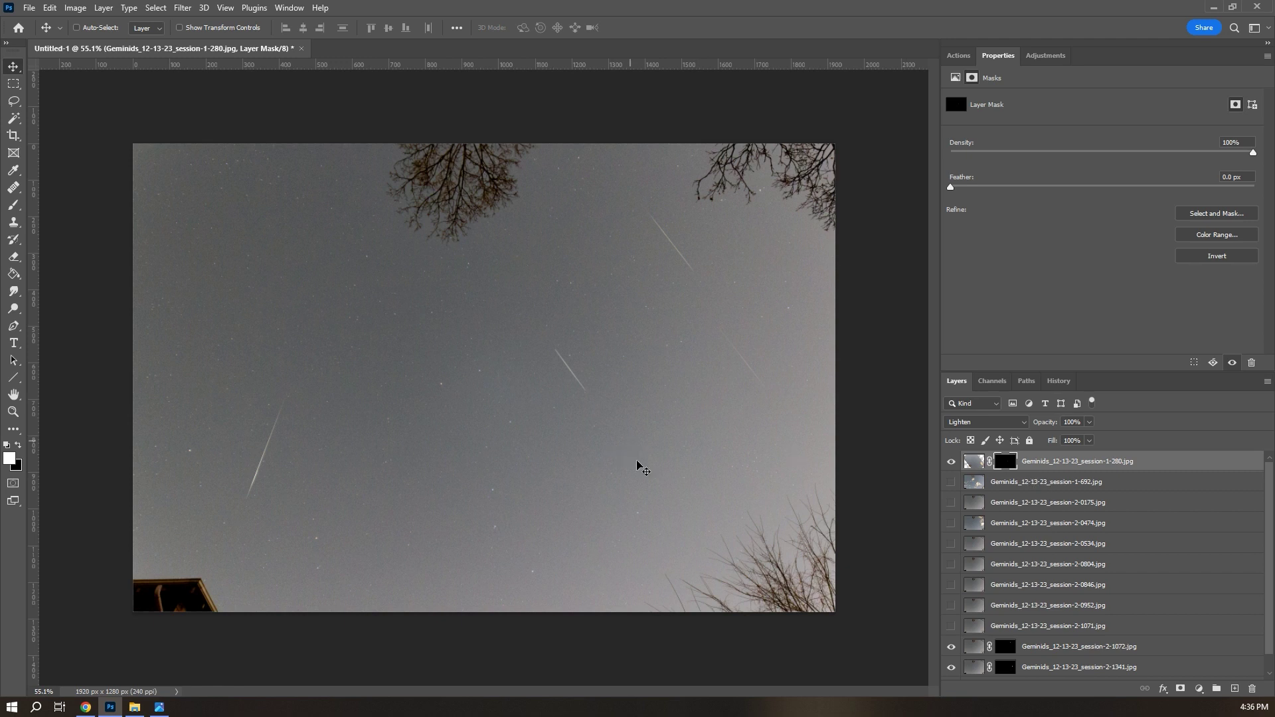
Step: Show the session-2-1071 layer, hide session-1-280, and reveal only the session-2-1071 meteor by brushing on a black layer mask
{"action": "left_click", "coordinate": [1026, 625]}
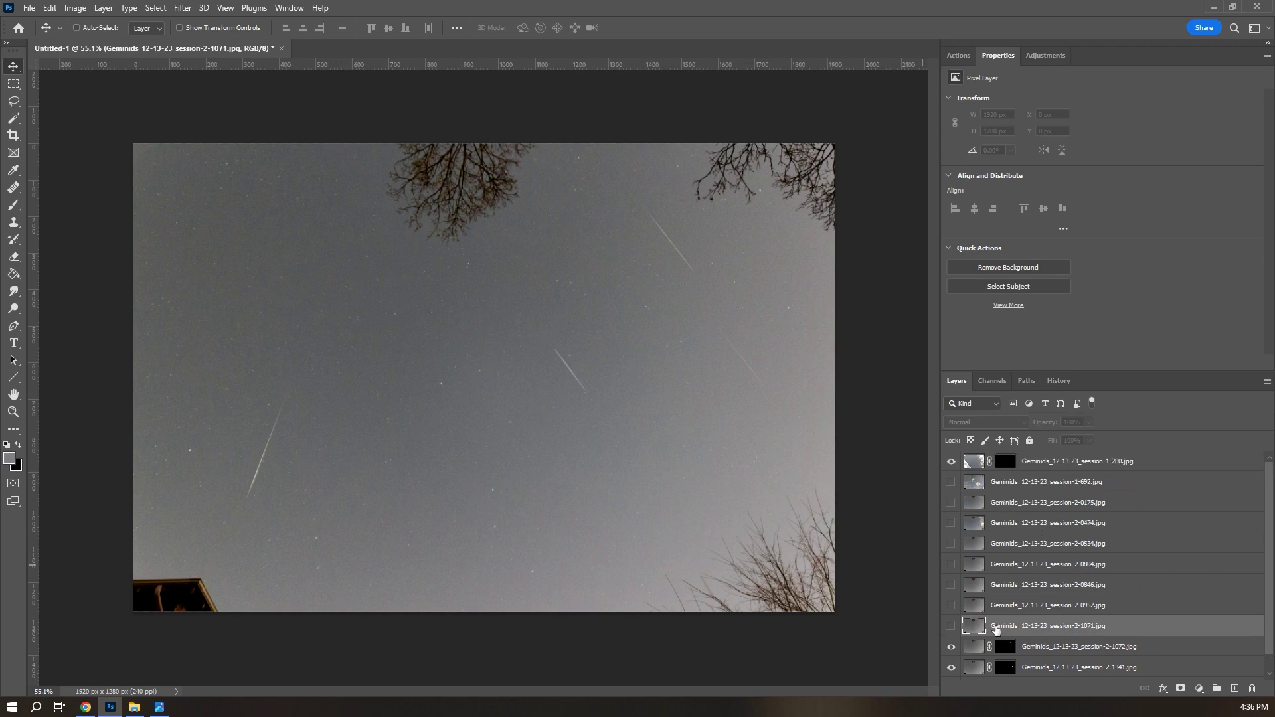
{"action": "left_click", "coordinate": [951, 625]}
{"action": "left_click", "coordinate": [951, 461]}
{"action": "left_click", "coordinate": [1181, 689], "text": "alt"}
{"action": "key", "text": "b"}
{"action": "key", "text": "ctrl+plus"}
{"action": "right_click", "coordinate": [584, 193]}
{"action": "key", "text": "Escape"}
{"action": "scroll", "coordinate": [896, 526], "scroll_direction": "down", "scroll_amount": 5}
Step: Show the session-2-0952 and session-2-0846 layers and give each a black layer mask to reveal only its meteor
{"action": "left_click", "coordinate": [952, 605]}
{"action": "left_click", "coordinate": [1063, 605]}
{"action": "left_click", "coordinate": [1180, 689], "text": "alt"}
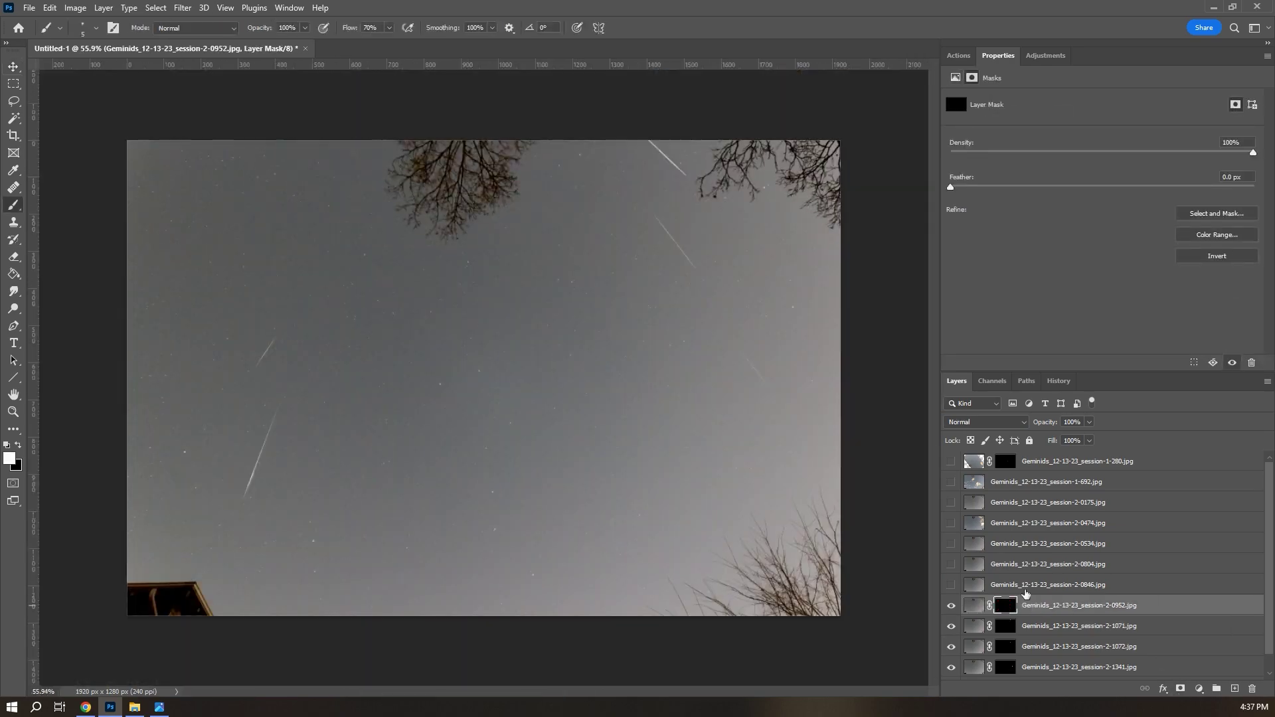
{"action": "left_click", "coordinate": [951, 585]}
{"action": "left_click", "coordinate": [1063, 584]}
{"action": "left_click", "coordinate": [1180, 689], "text": "alt"}
{"action": "scroll", "coordinate": [481, 322], "scroll_direction": "up", "scroll_amount": 5}
Step: Show the session-2-0804 layer and add a black layer mask that reveals only its meteor
{"action": "left_click", "coordinate": [951, 564]}
{"action": "left_click", "coordinate": [1062, 564]}
{"action": "left_click", "coordinate": [1181, 689], "text": "alt"}
{"action": "scroll", "coordinate": [456, 559], "scroll_direction": "up", "scroll_amount": 5}
{"action": "right_click", "coordinate": [518, 370]}
{"action": "key", "text": "Escape"}
Step: Reveal the session-2-0534 and session-2-0474 meteors through black layer masks and set both layers' blend mode to Lighten
{"action": "left_click", "coordinate": [951, 543]}
{"action": "left_click", "coordinate": [1011, 543], "text": "alt"}
{"action": "left_click", "coordinate": [951, 523]}
{"action": "left_click", "coordinate": [1062, 523]}
{"action": "left_click", "coordinate": [1180, 689], "text": "alt"}
{"action": "scroll", "coordinate": [465, 332], "scroll_direction": "up", "scroll_amount": 5}
{"action": "scroll", "coordinate": [465, 332], "scroll_direction": "down", "scroll_amount": 5}
{"action": "left_click", "coordinate": [986, 422]}
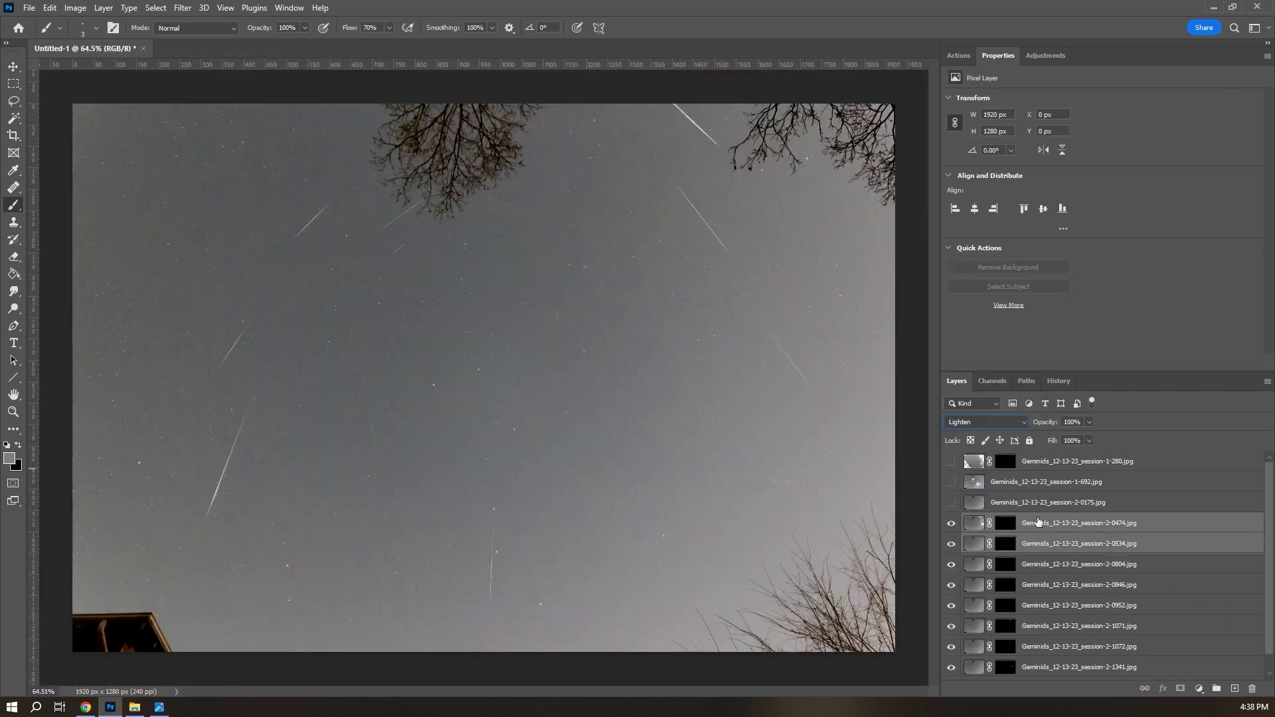
{"action": "left_click", "coordinate": [1063, 605]}
Step: Show the session-2-0175 layer and add a black layer mask that reveals only its meteor
{"action": "left_click", "coordinate": [951, 502]}
{"action": "left_click", "coordinate": [1063, 502]}
{"action": "left_click", "coordinate": [1180, 689], "text": "alt"}
{"action": "scroll", "coordinate": [465, 332], "scroll_direction": "up", "scroll_amount": 5}
Step: Show the session-1-692 layer, reveal only its meteor through a black layer mask, and choose its blend mode
{"action": "left_click", "coordinate": [951, 481]}
{"action": "left_click", "coordinate": [1063, 482]}
{"action": "left_click", "coordinate": [1180, 689], "text": "alt"}
{"action": "left_click", "coordinate": [1025, 422]}
{"action": "left_click", "coordinate": [955, 664]}
{"action": "scroll", "coordinate": [547, 319], "scroll_direction": "down", "scroll_amount": 5}
Step: Show the rotated session-1-280 layer again, select it, and switch to the Move tool
{"action": "left_click", "coordinate": [952, 461]}
{"action": "left_click", "coordinate": [1063, 461]}
{"action": "key", "text": "v"}
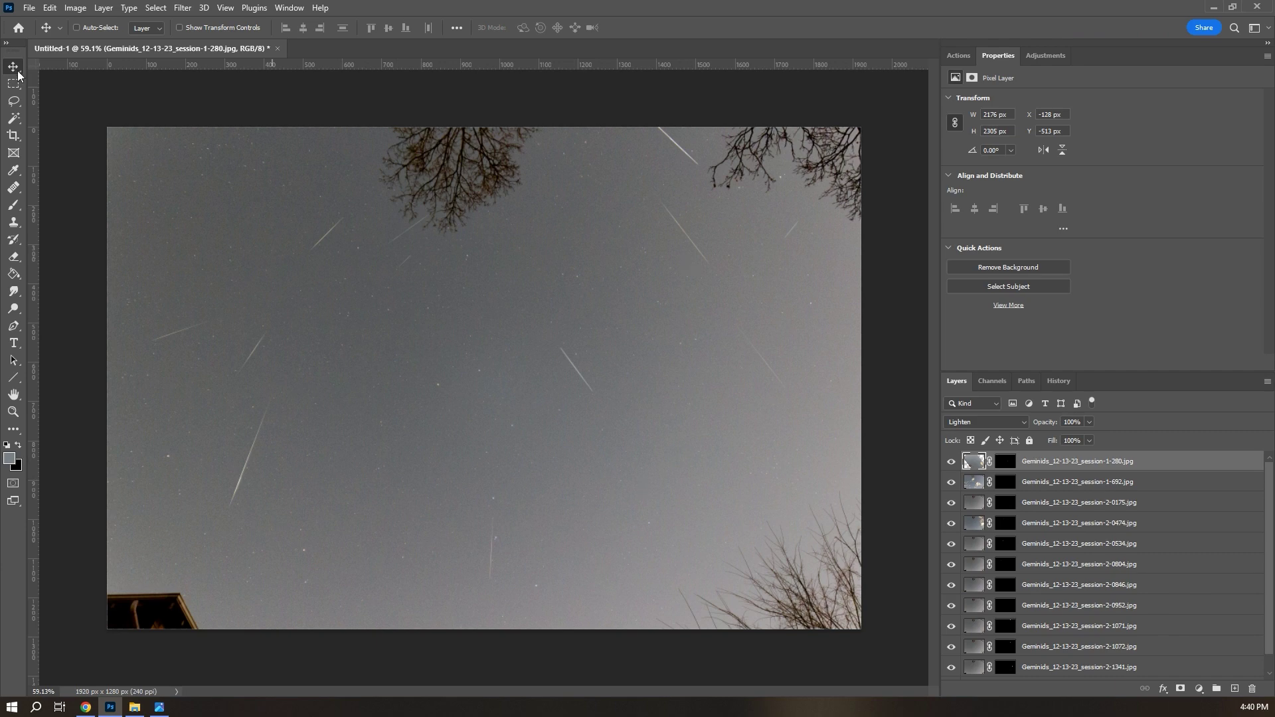
Step: Save a JPEG copy of the composite as Geminids_composite in the For Composite folder at quality 10
{"action": "left_click", "coordinate": [29, 8]}
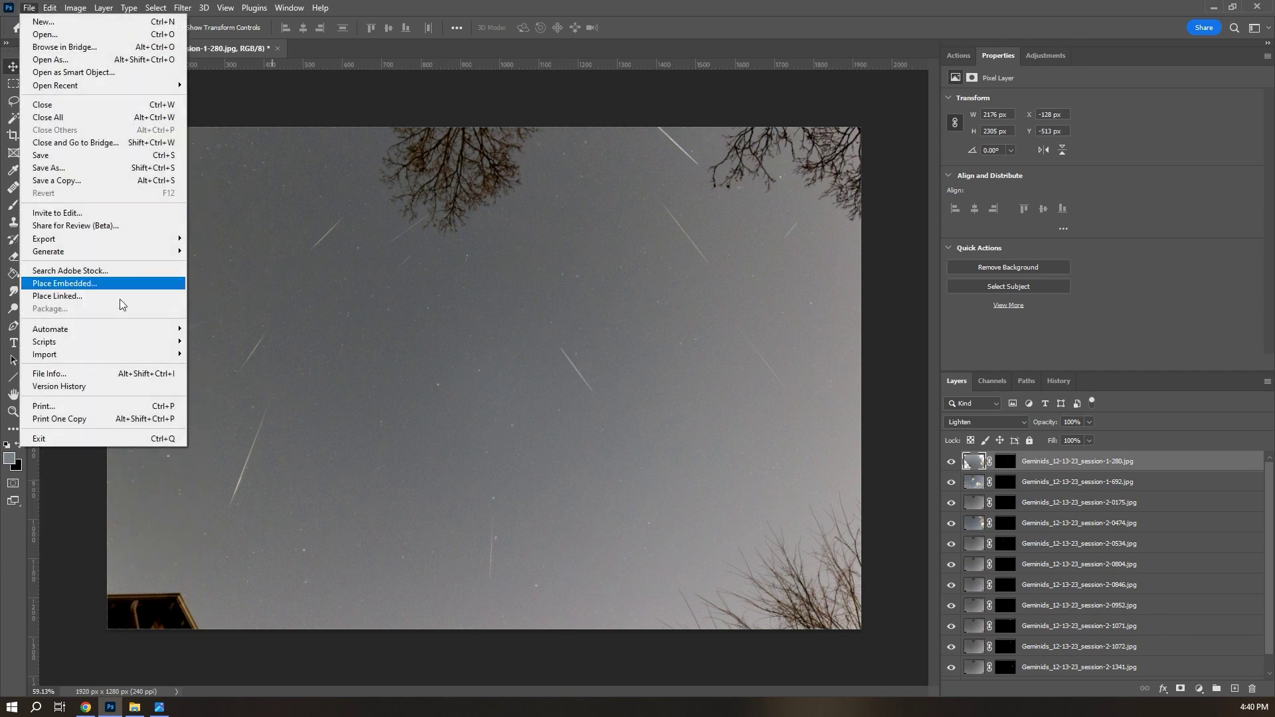
{"action": "left_click", "coordinate": [91, 180]}
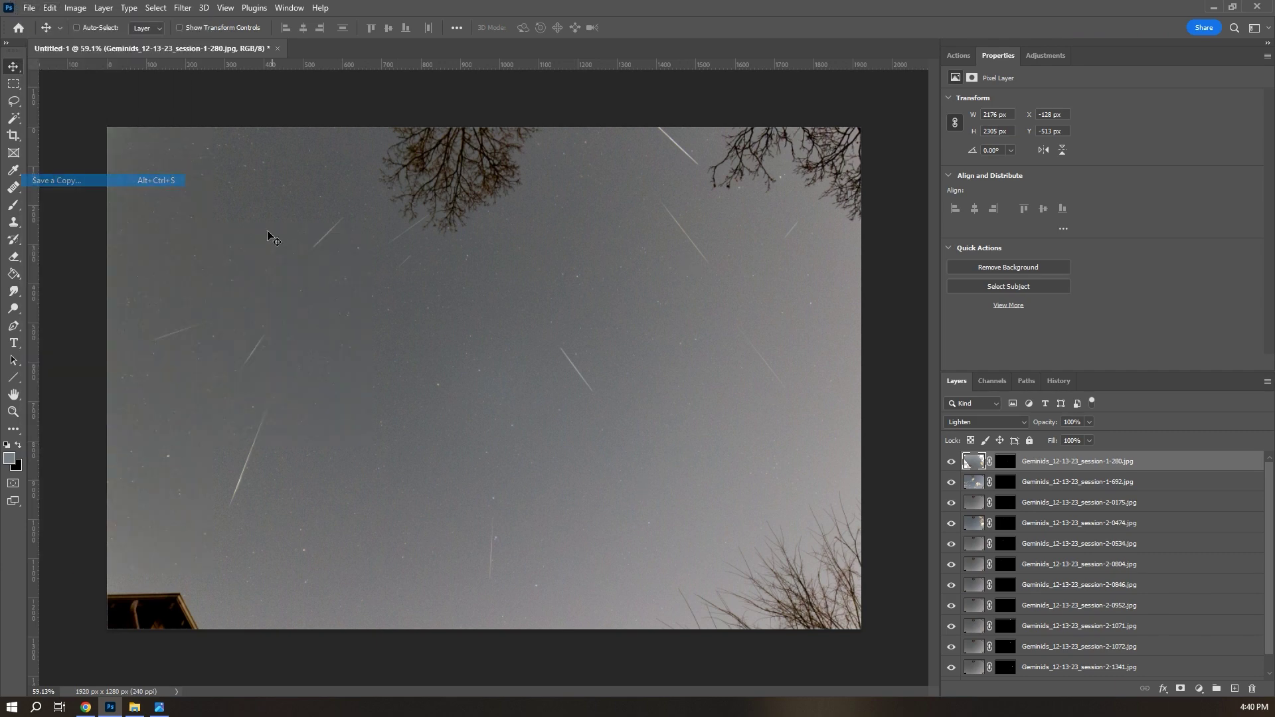
{"action": "type", "text": "Geminids_c"}
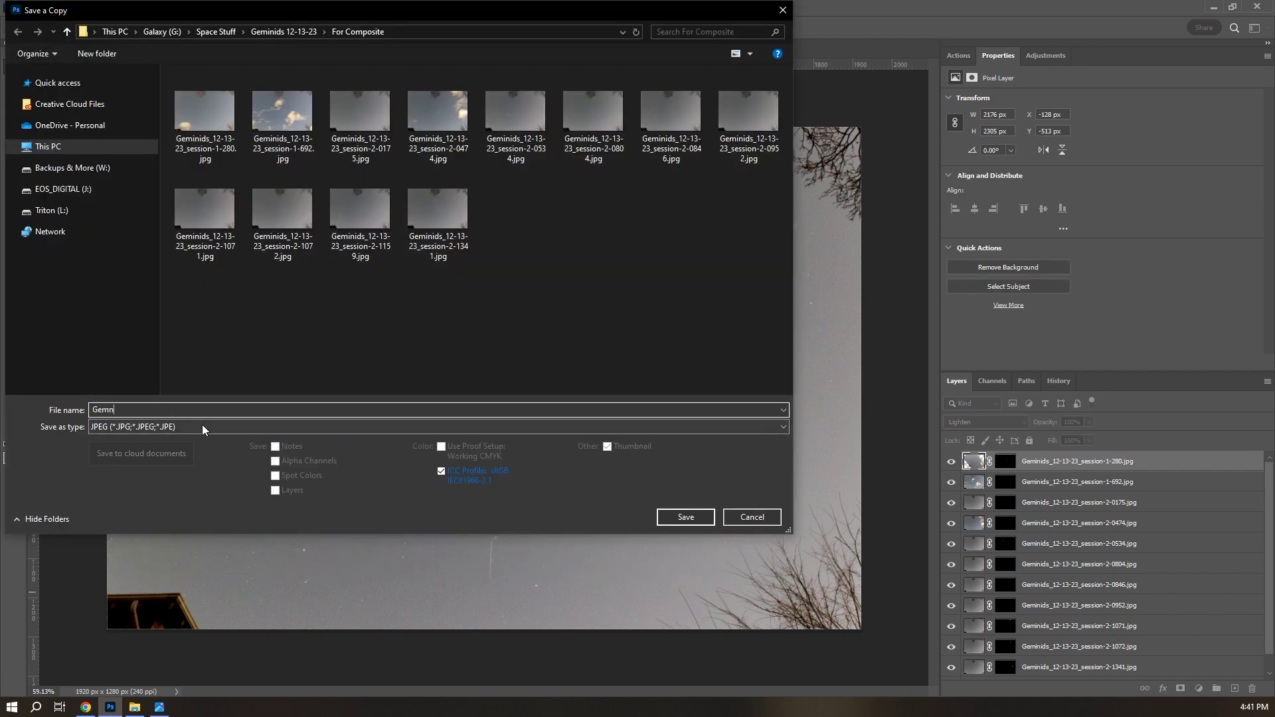
{"action": "type", "text": "omposite"}
{"action": "key", "text": "Return"}
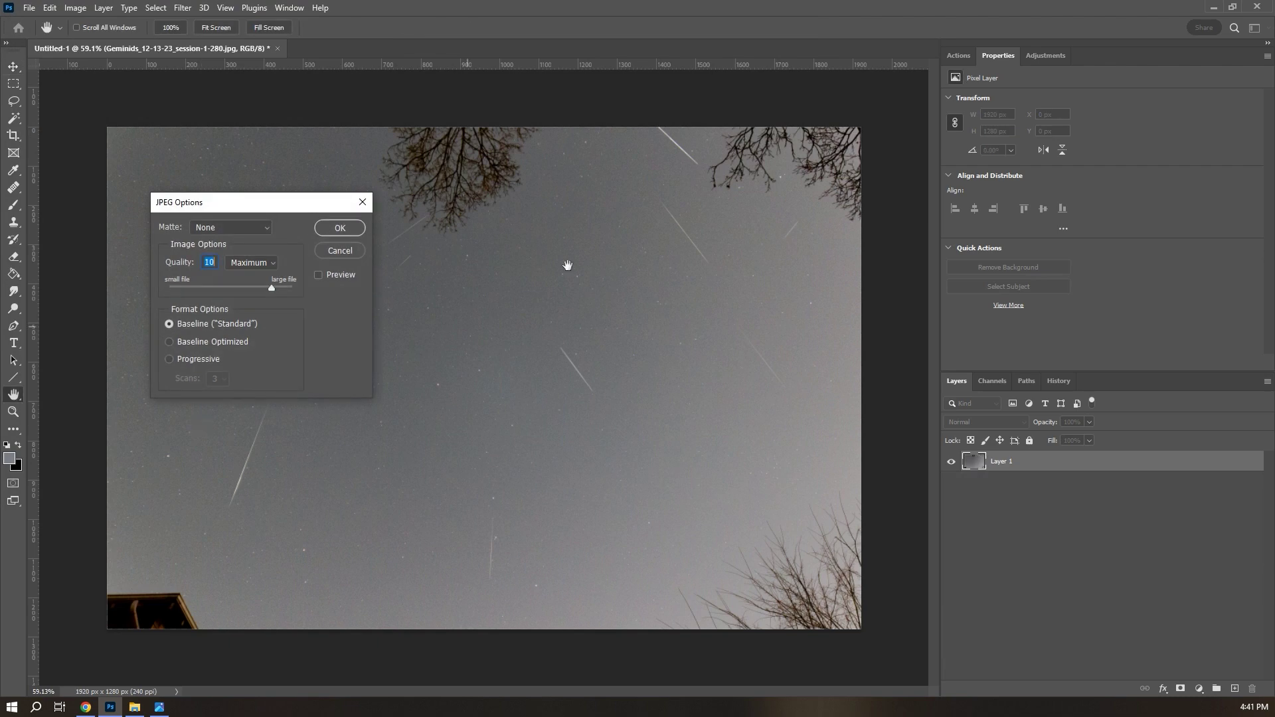
{"action": "left_click", "coordinate": [357, 226]}
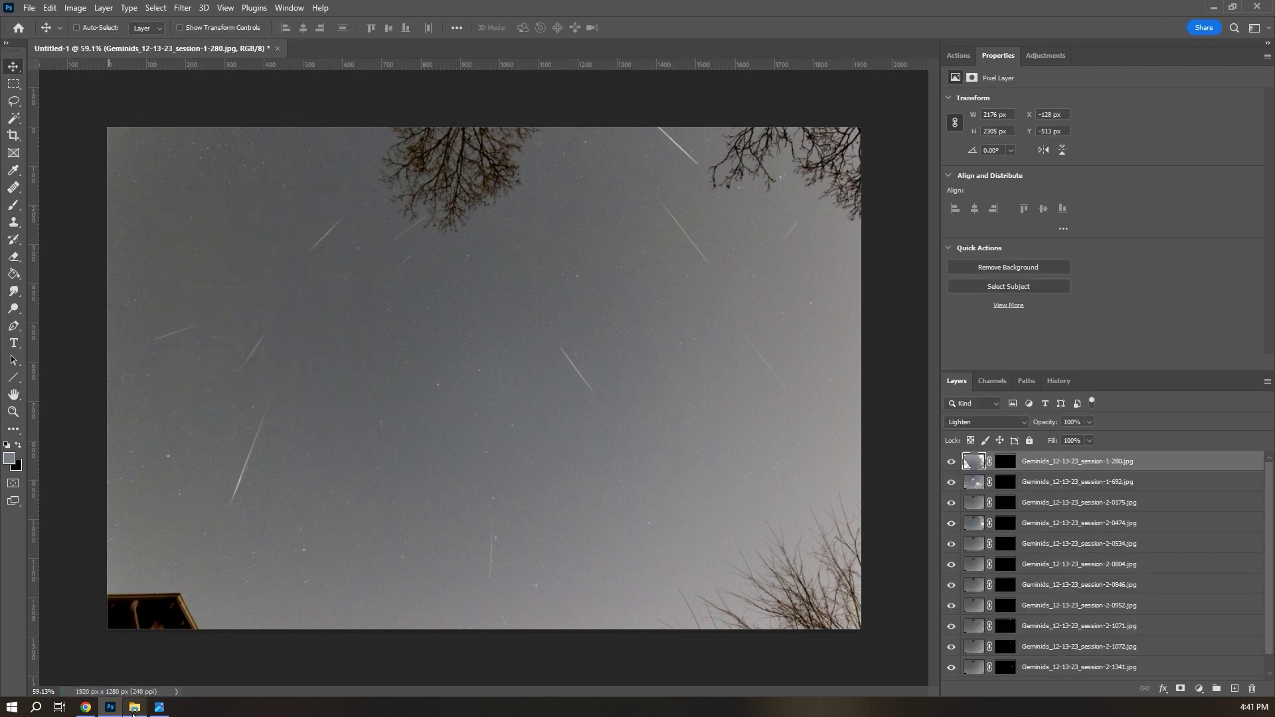
Step: Switch to File Explorer and open the session-2-1159 photo and Geminids_composite.jpg in the image viewer
{"action": "left_click", "coordinate": [134, 707]}
{"action": "double_click", "coordinate": [1034, 121]}
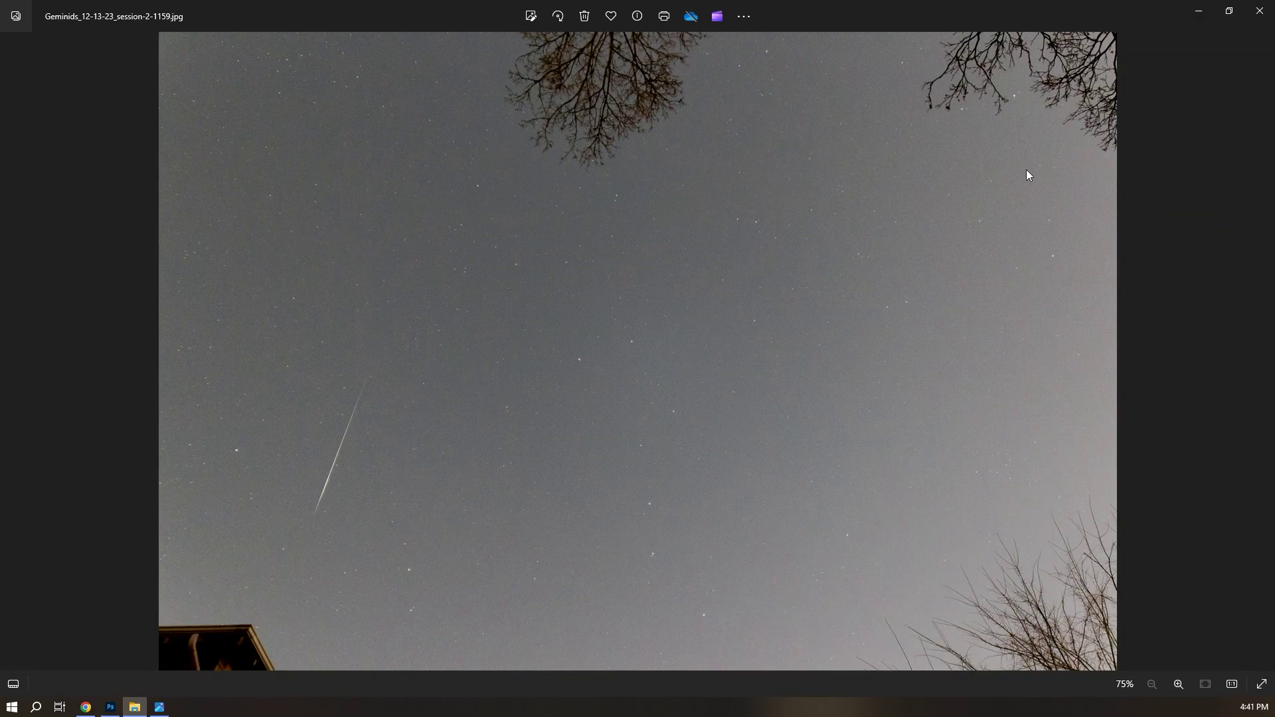
{"action": "left_click", "coordinate": [732, 73]}
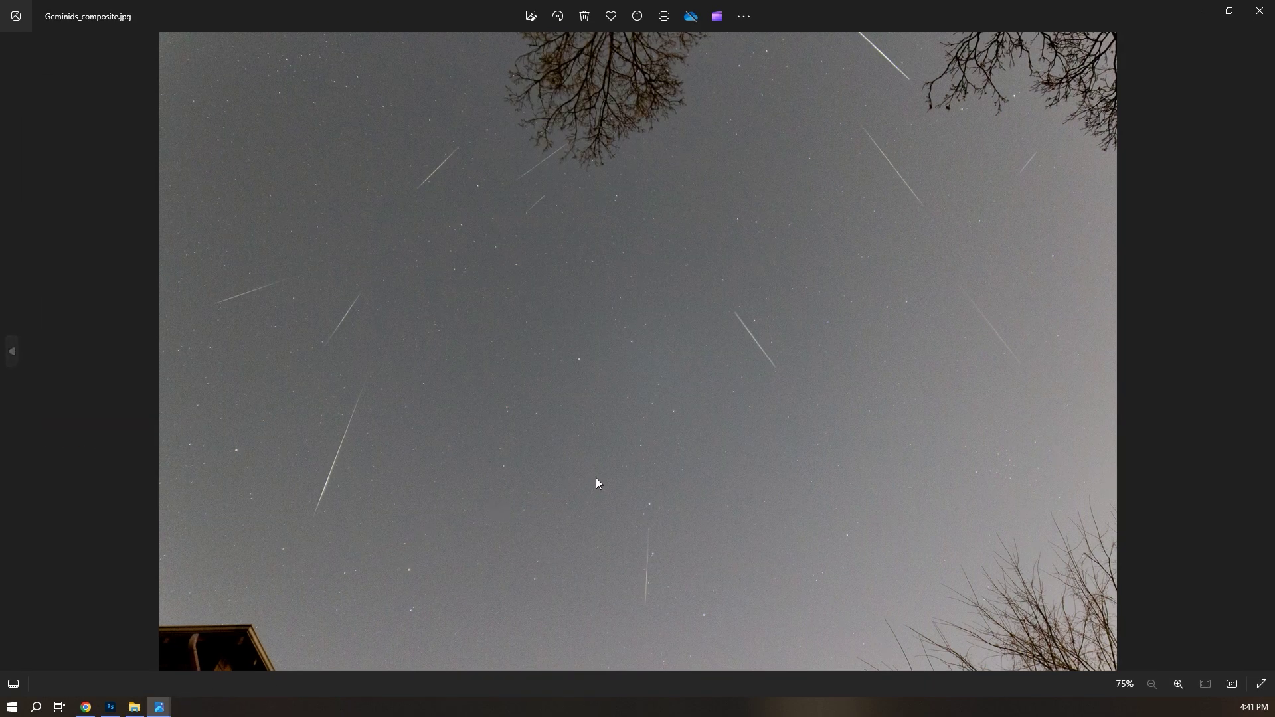
Step: Compare Geminids_composite.jpg with the original session-2-1159 photo by alternating between the two images
{"action": "key", "text": "Left"}
{"action": "key", "text": "Right"}
{"action": "key", "text": "Left"}
{"action": "key", "text": "Right"}
{"action": "key", "text": "Left"}
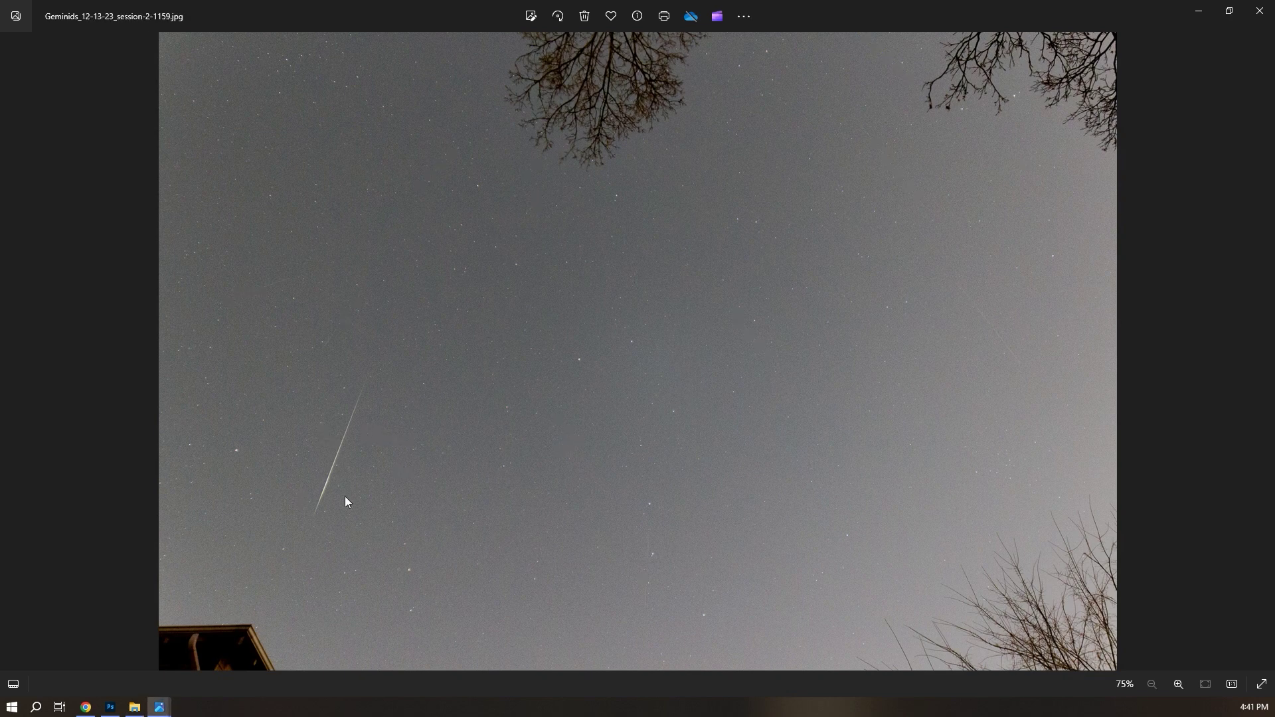
{"action": "key", "text": "Right"}
{"action": "key", "text": "Left"}
{"action": "key", "text": "Right"}
{"action": "key", "text": "Left"}
{"action": "key", "text": "Right"}
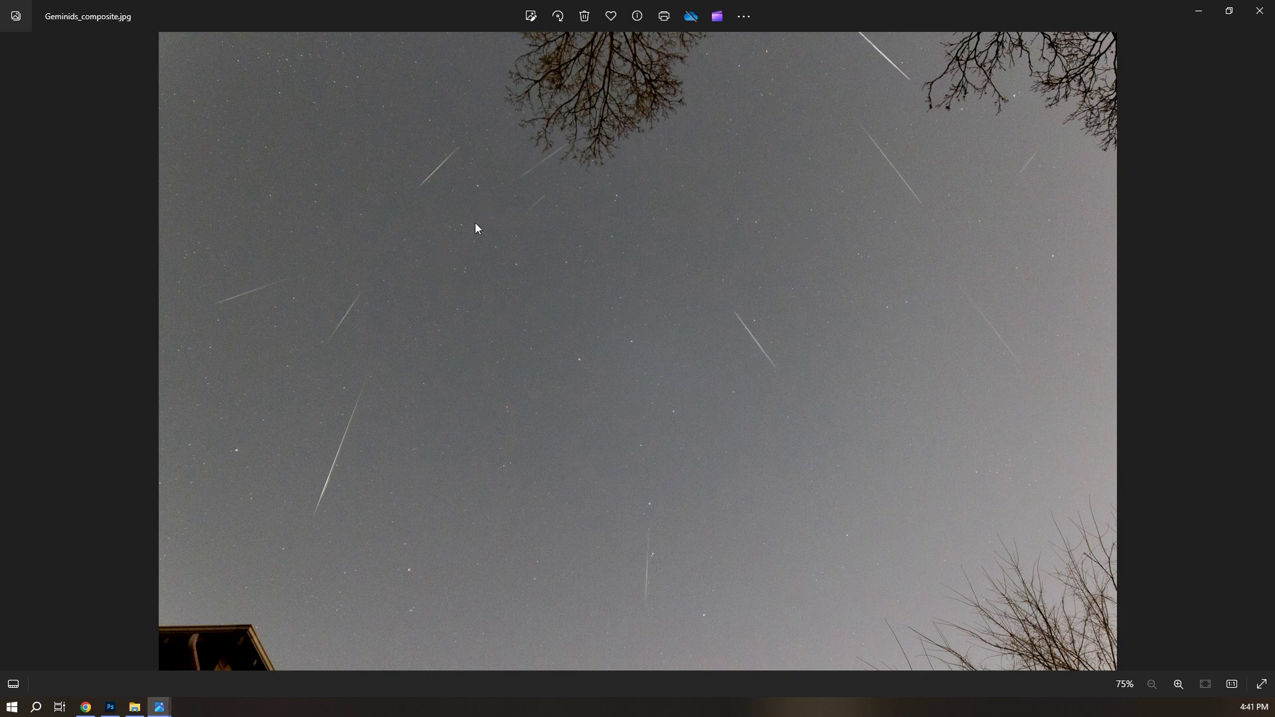
{"action": "key", "text": "Left"}
{"action": "key", "text": "Right"}
{"action": "key", "text": "Left"}
{"action": "key", "text": "Right"}
{"action": "key", "text": "Left"}
{"action": "key", "text": "Right"}
{"action": "key", "text": "Left"}
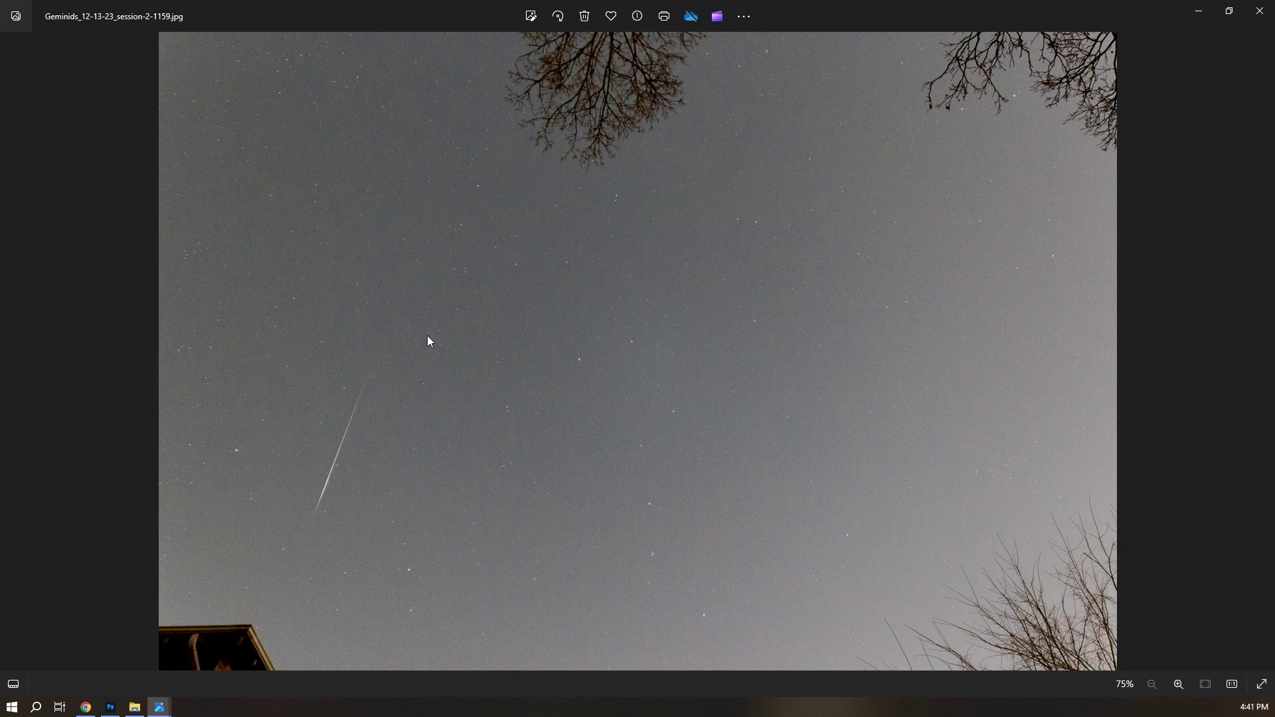
{"action": "key", "text": "Right"}
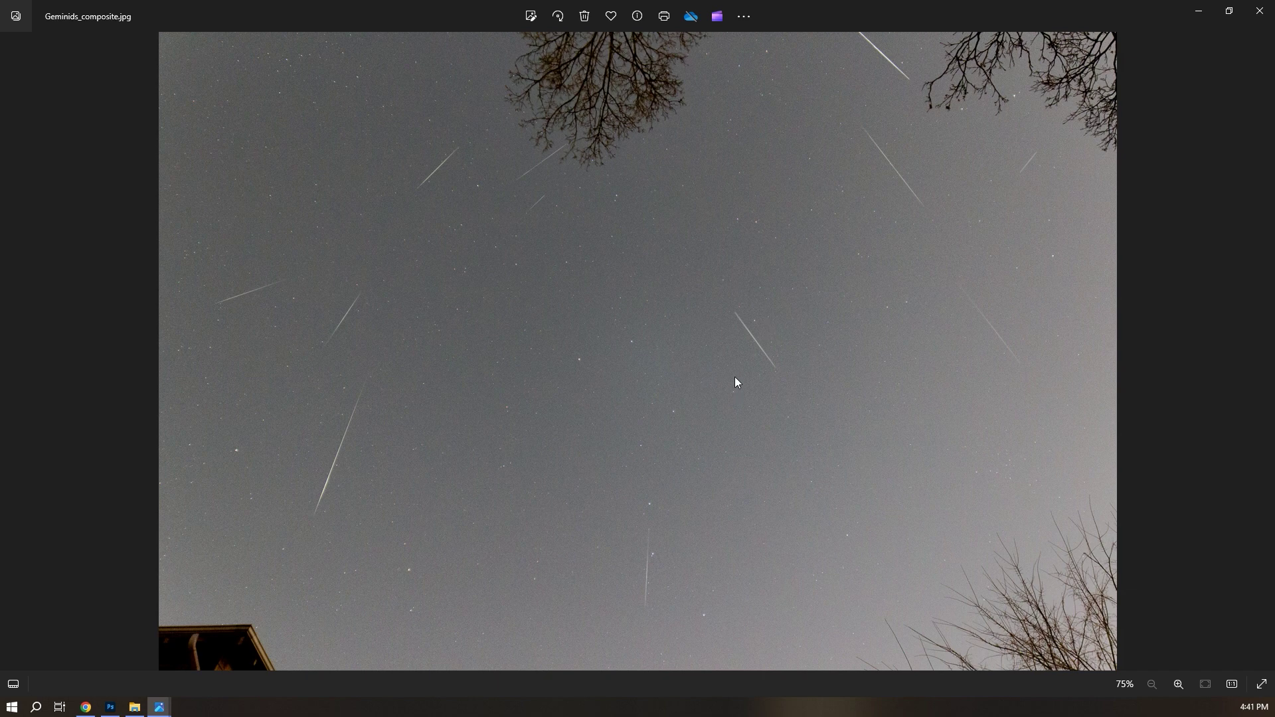